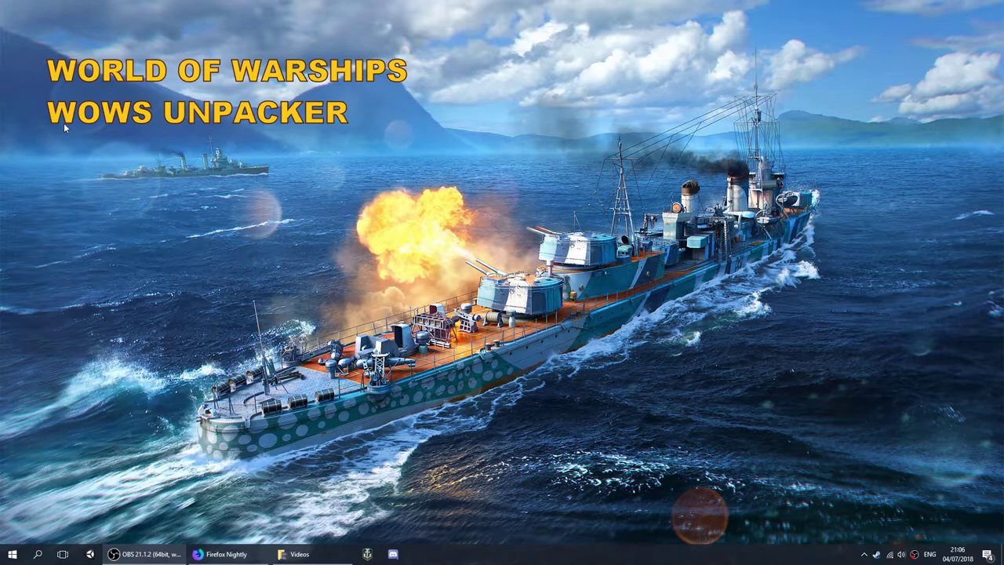
Switch to Firefox and review the Wows Unpacker forum post's two download links for 0.7.6.0, then return to the desktop.
left_click(222, 553)
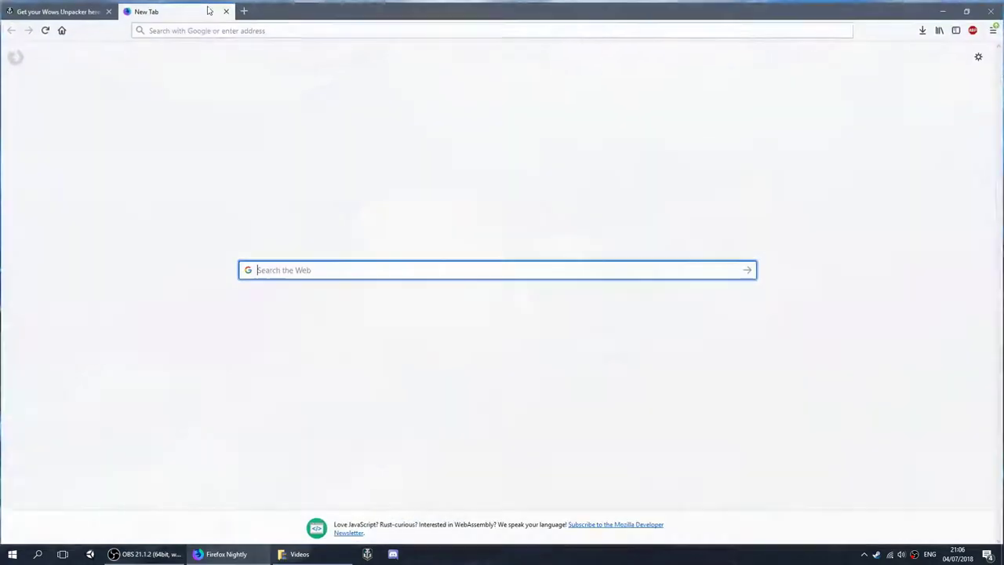
left_click(75, 9)
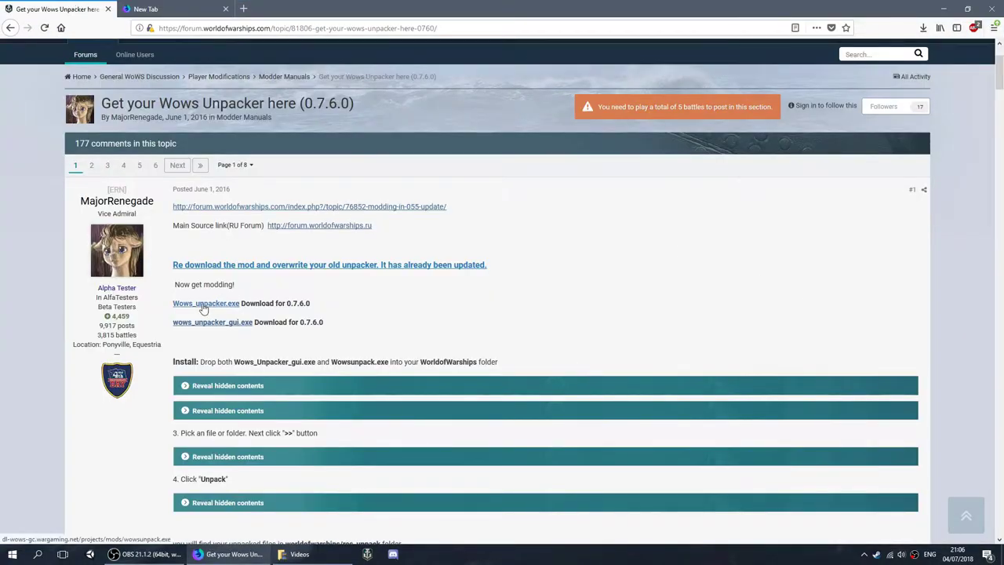
left_click_drag(172, 284, 342, 361)
left_click(276, 326)
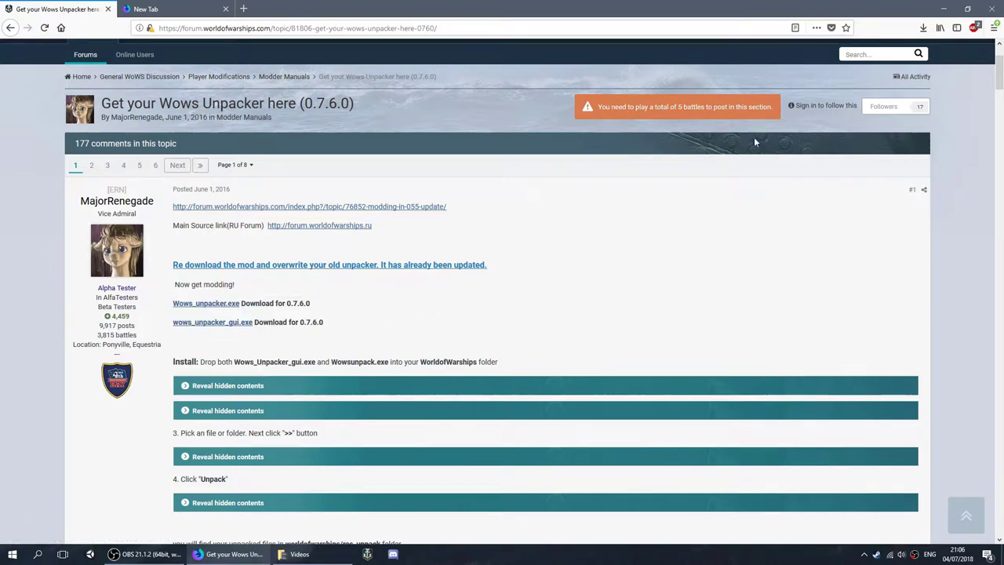
left_click(943, 9)
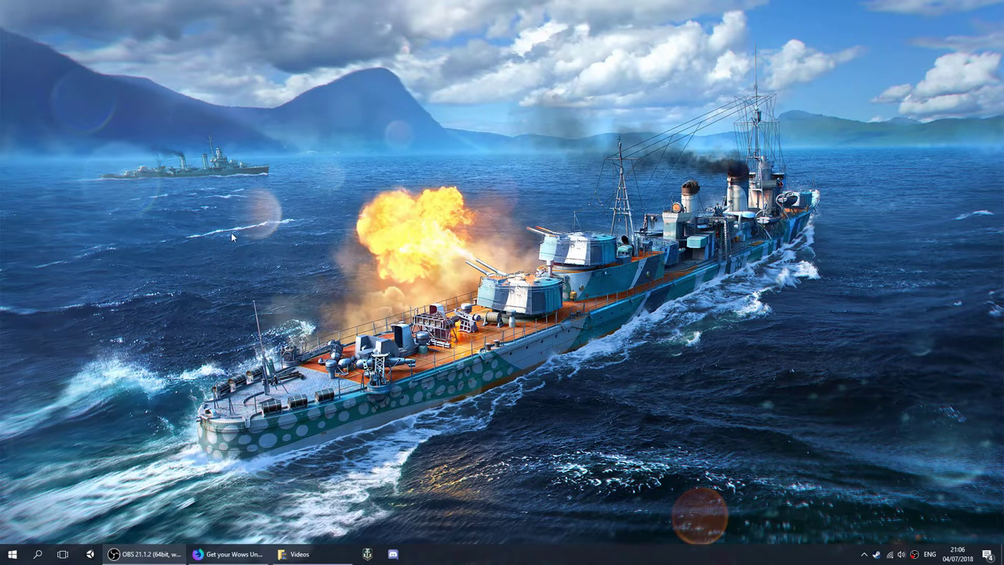
Search the installed programs for gimp and pick the best match.
left_click(12, 553)
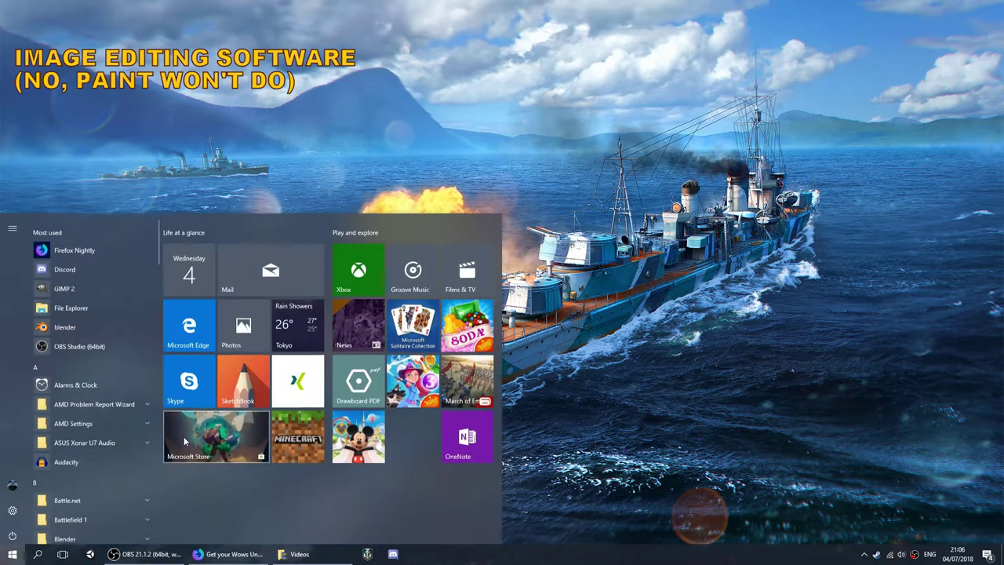
type("gimp")
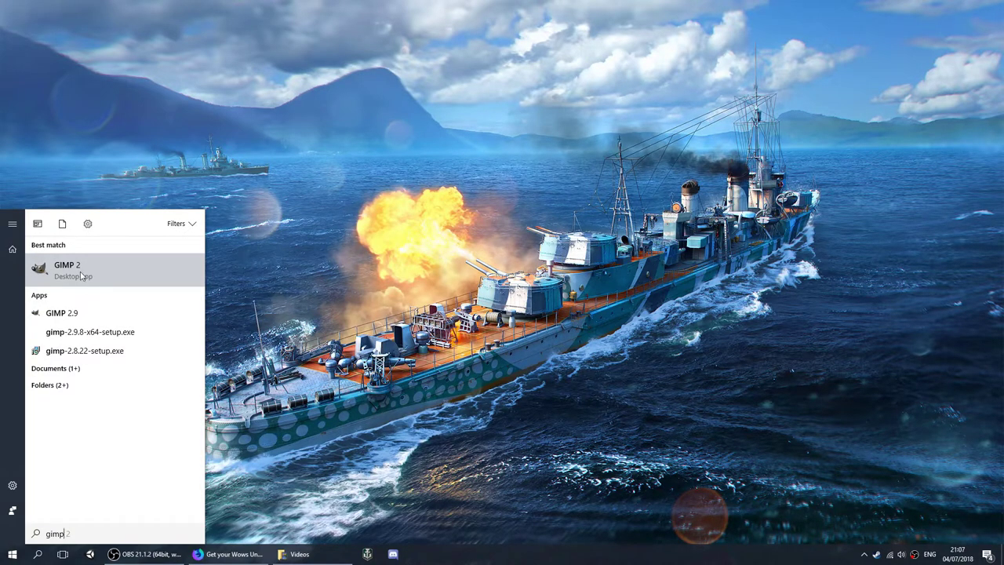
key("Return")
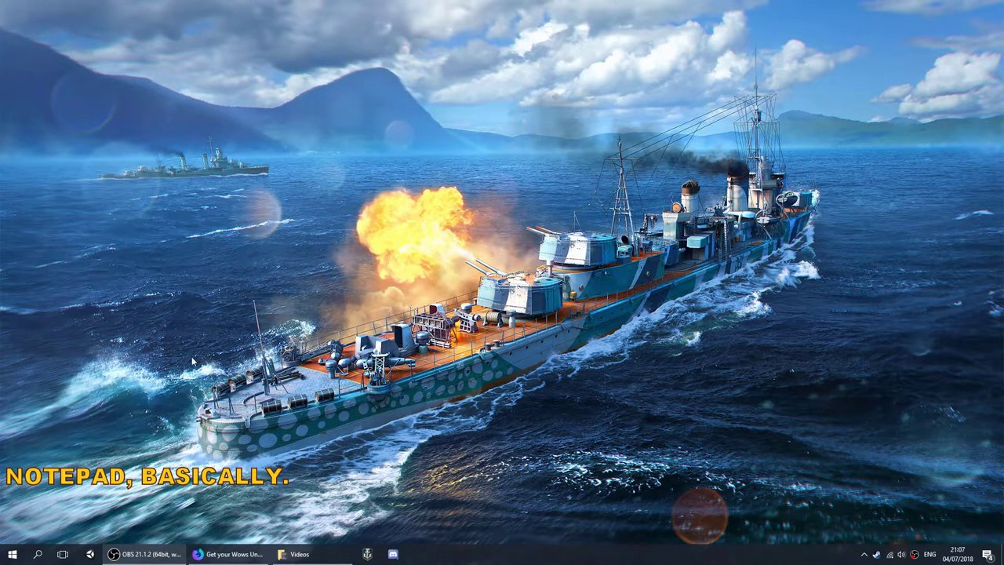
left_click(12, 553)
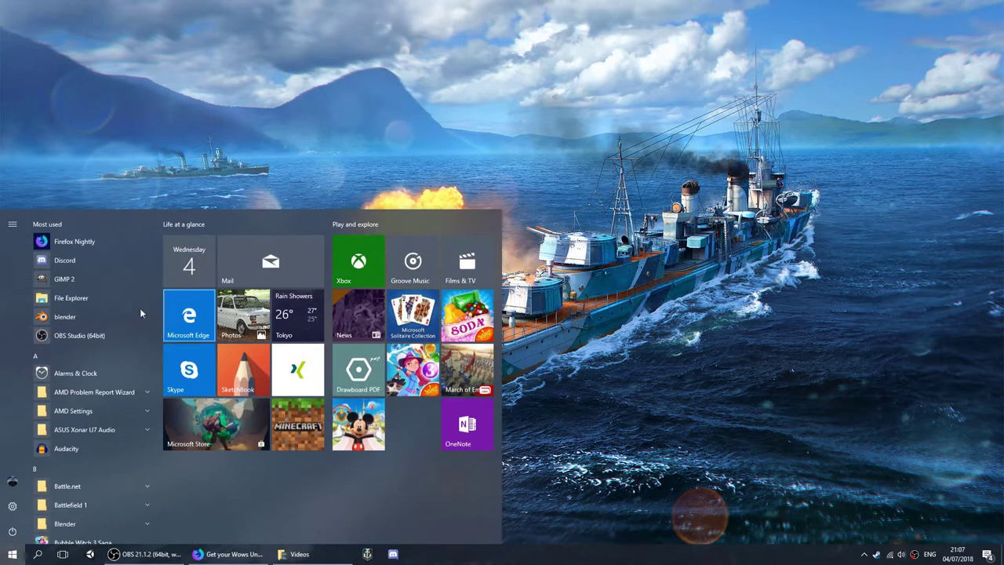
left_click(636, 117)
left_click_drag(341, 47, 902, 370)
left_click_drag(872, 312, 817, 426)
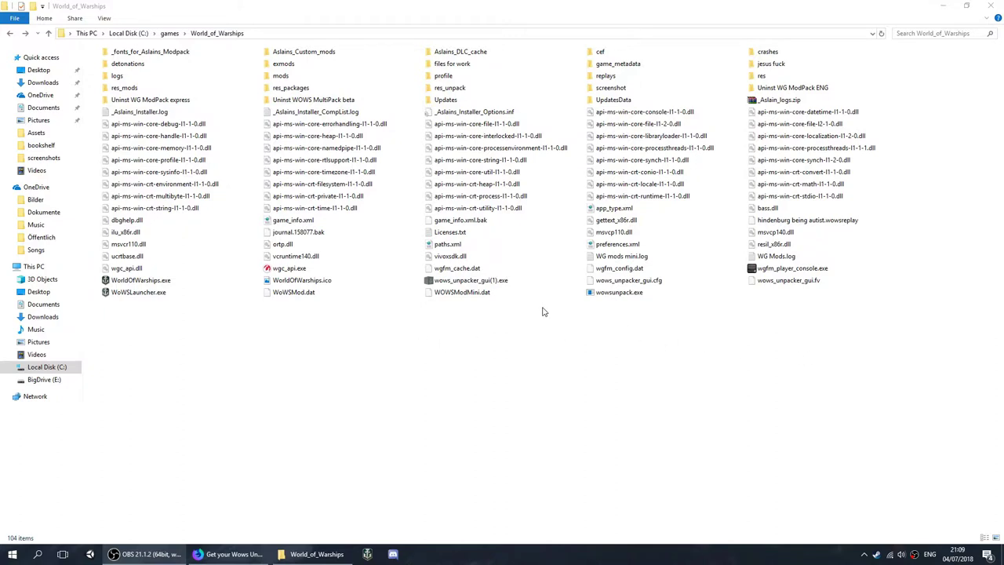
Launch wows_unpacker_gui(1).exe from the World_of_Warships folder that also holds wowsunpack.exe, and reposition its window.
left_click(461, 281)
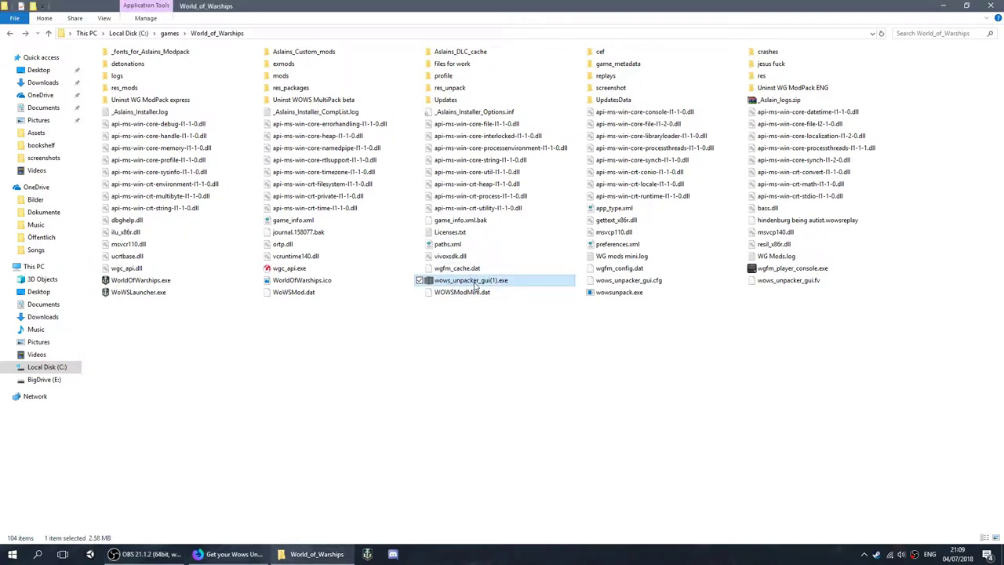
left_click(620, 294)
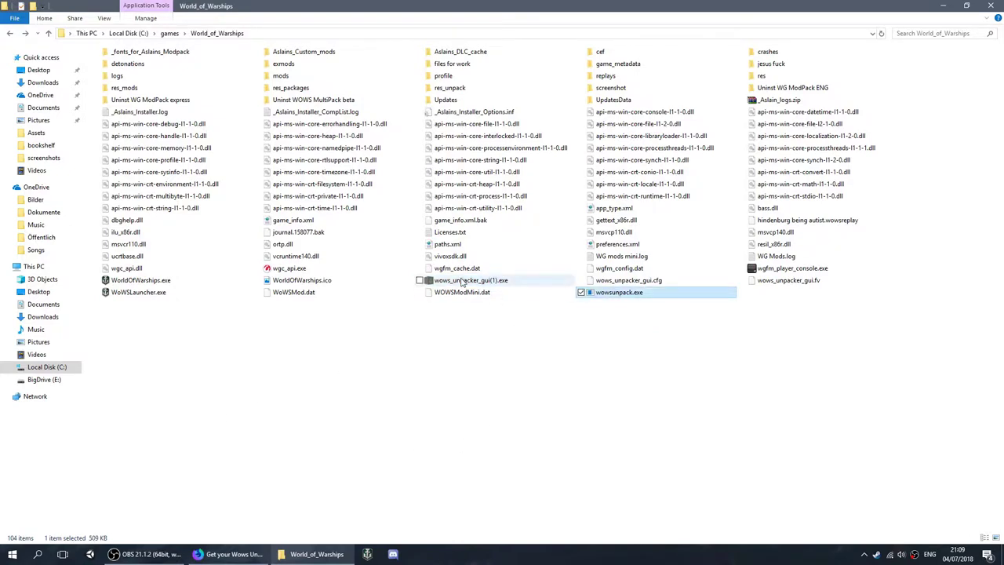
left_click(469, 286)
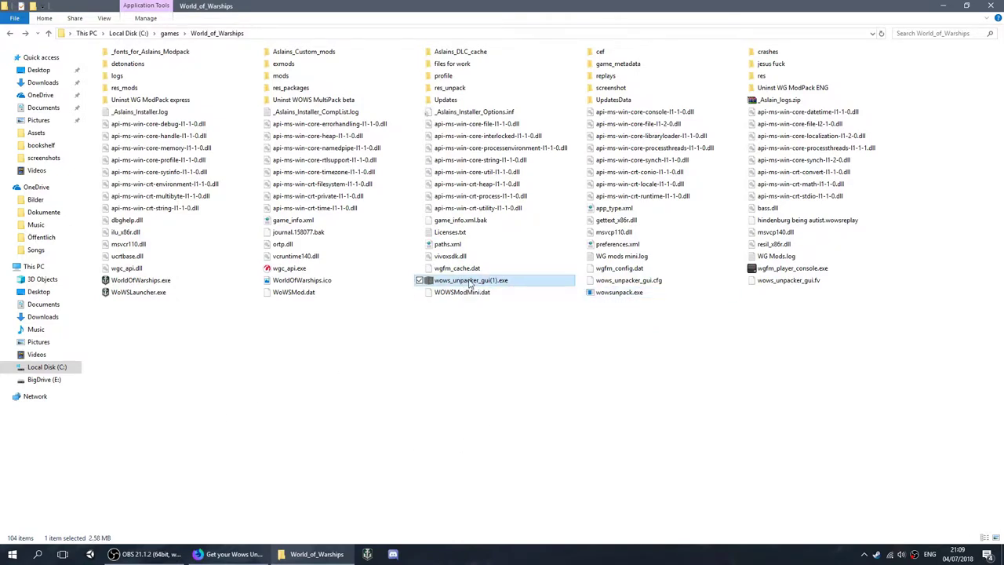
double_click(469, 284)
left_click_drag(539, 144, 401, 142)
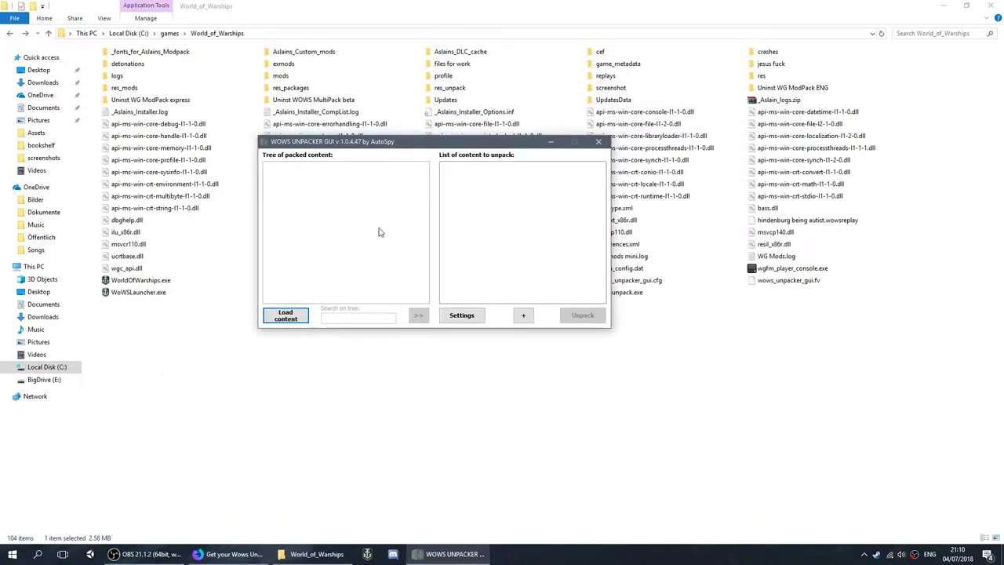
Load the game's packed content into the unpacker and expand the res folder to view its files.
left_click(272, 311)
left_click(270, 168)
scroll(359, 290, "down", 6)
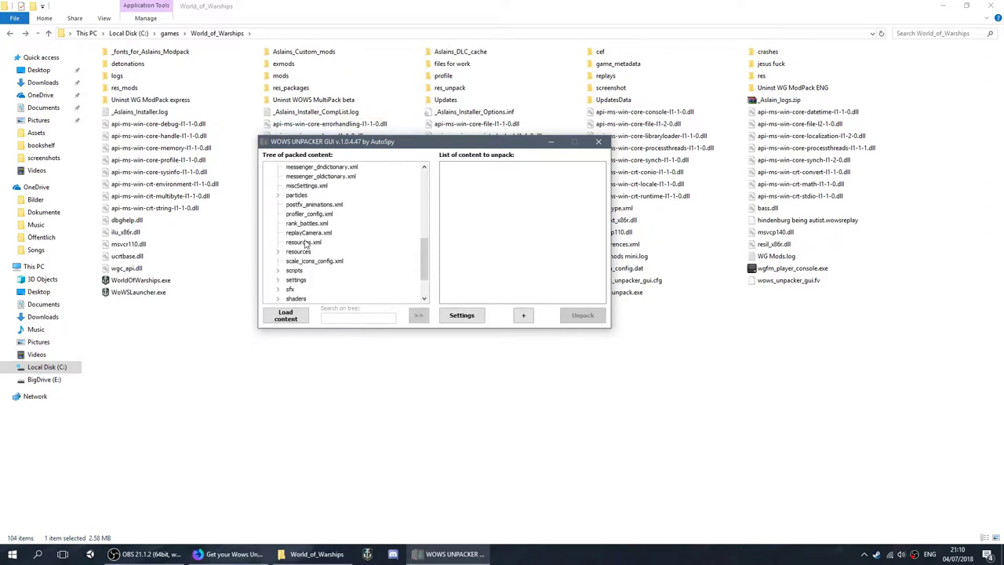
scroll(396, 259, "up", 7)
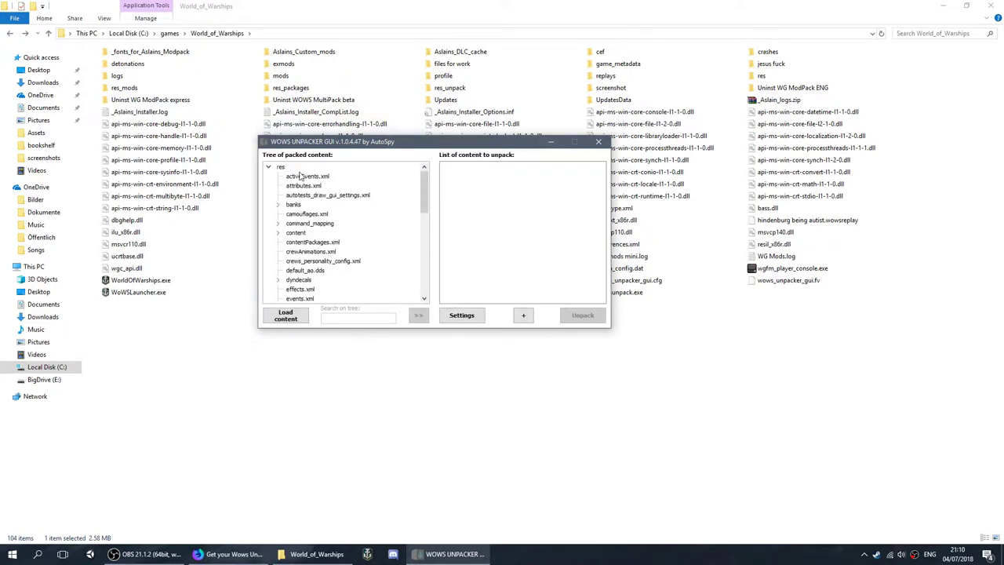
Add camouflages.xml from the res folder to the list of content to unpack.
left_click(310, 214)
left_click(418, 315)
left_click(473, 166)
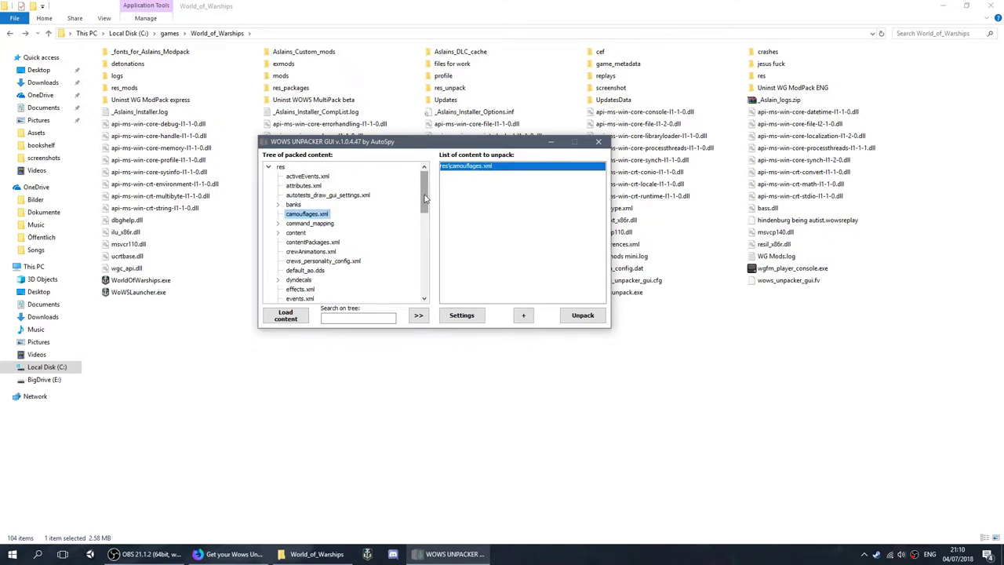
Add the whole camouflage folder under res\content\gameplay\common to the list of content to unpack.
mouse_move(424, 196)
left_mouse_down()
mouse_move(424, 235)
mouse_move(424, 187)
left_mouse_up()
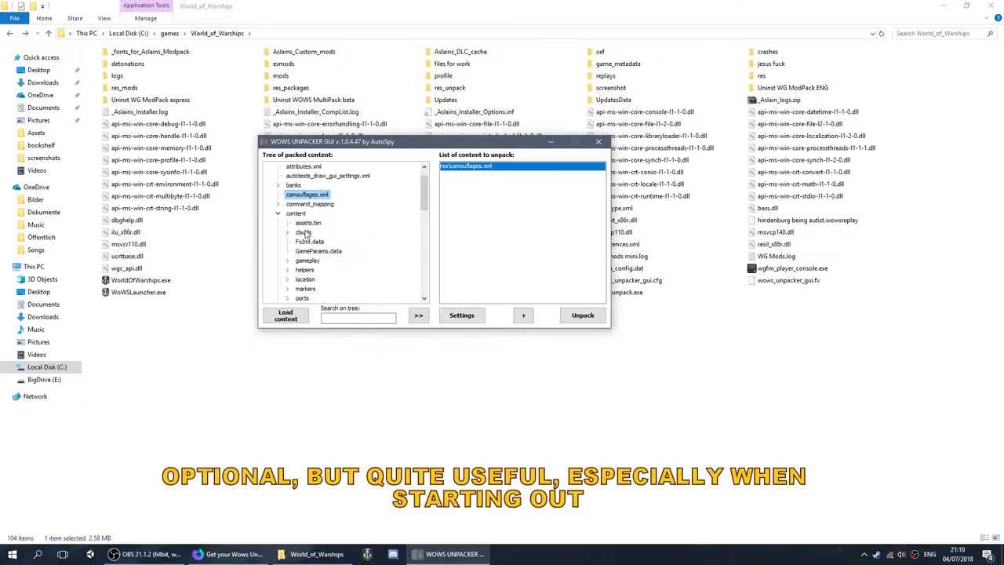
scroll(304, 241, "down", 1)
left_click(294, 232)
scroll(334, 259, "down", 1)
left_click(297, 215)
scroll(342, 276, "down", 1)
left_click(307, 260)
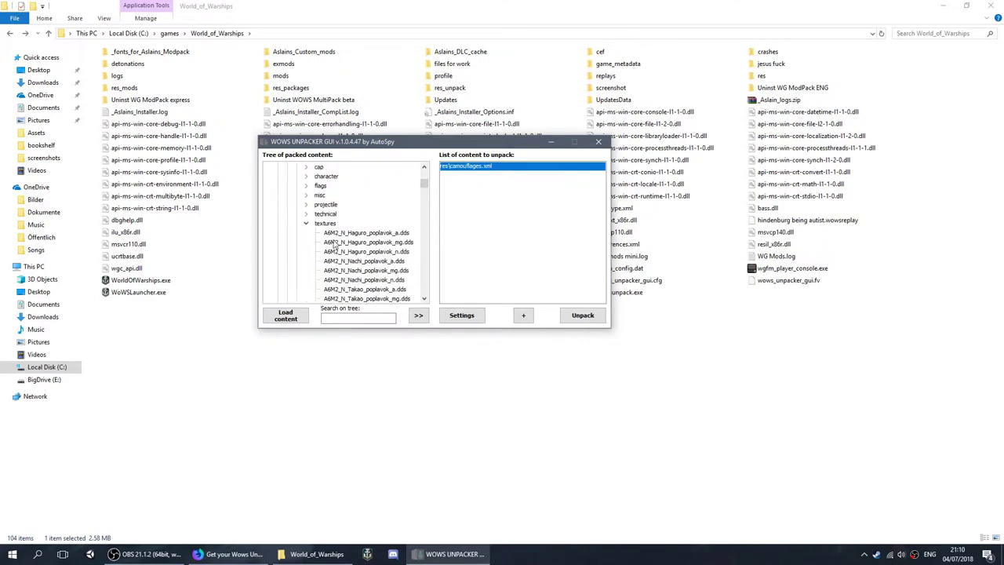
left_click(308, 232)
left_click(306, 187)
left_click(307, 186)
double_click(323, 187)
left_click(418, 314)
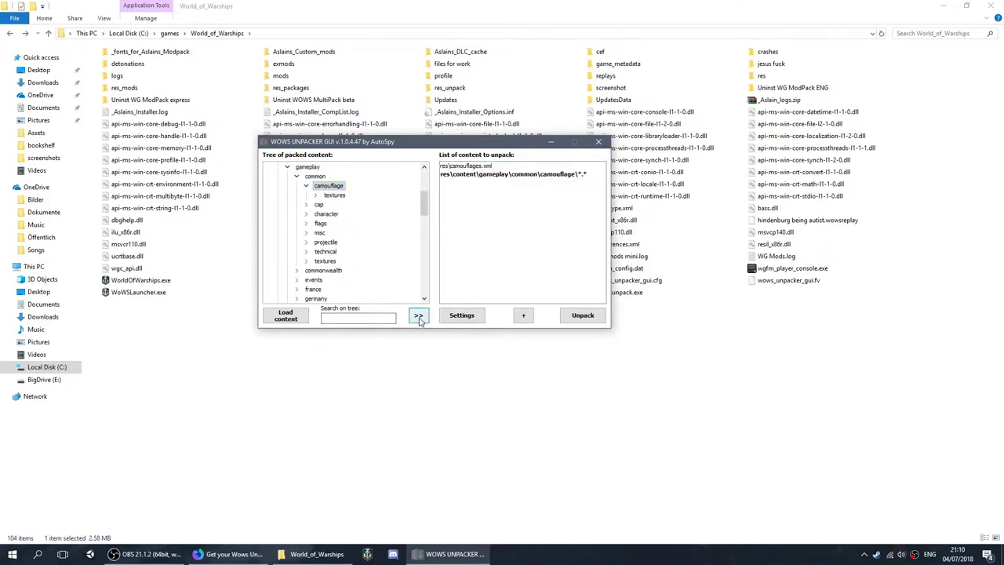
left_click(549, 174)
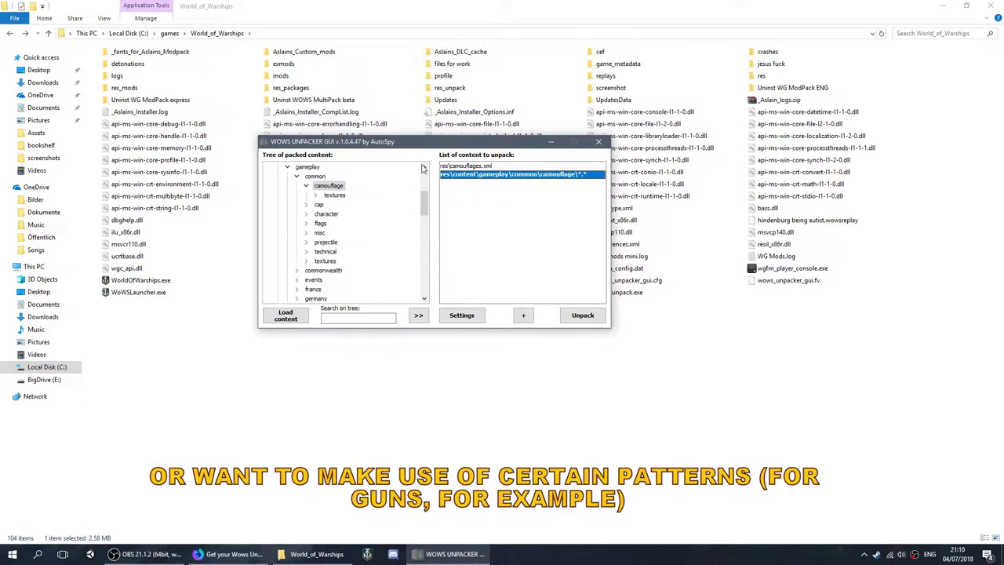
Collapse the common folder and examine the ship texture files under usa\ship\destroyer\textures.
left_click(296, 176)
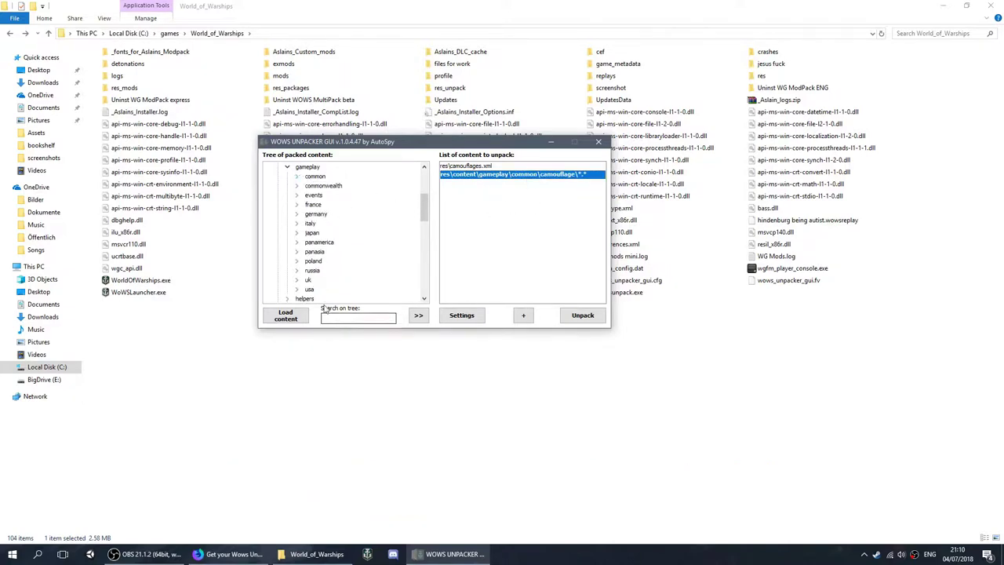
left_click(311, 167)
double_click(310, 290)
scroll(320, 277, "down", 3)
left_click(306, 204)
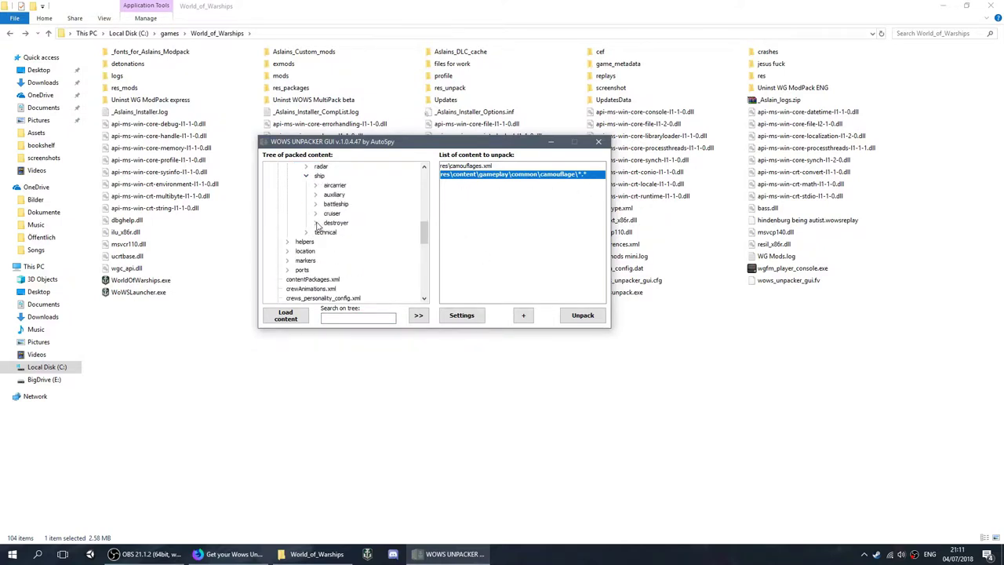
left_click(316, 223)
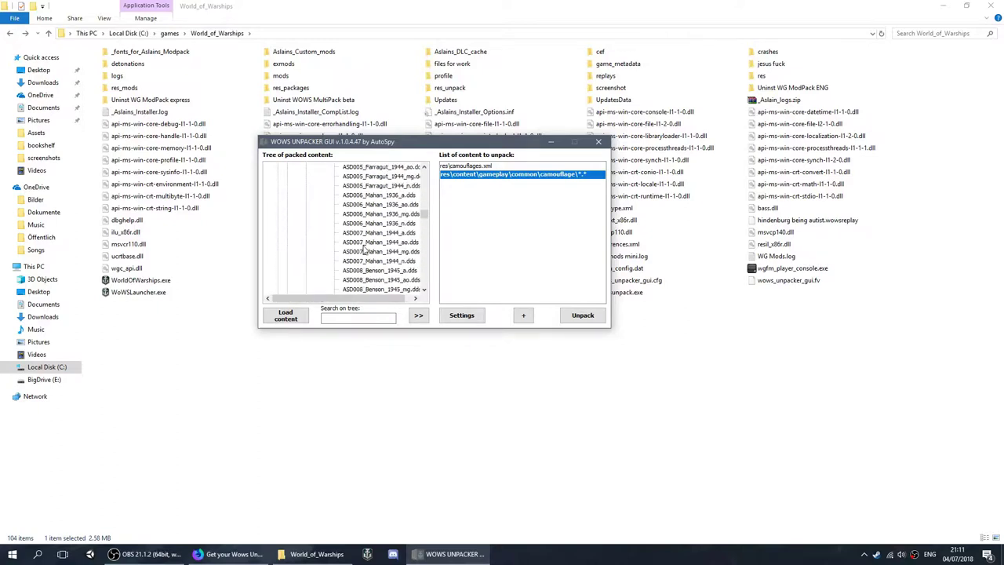
scroll(363, 249, "up", 3)
scroll(350, 288, "down", 1)
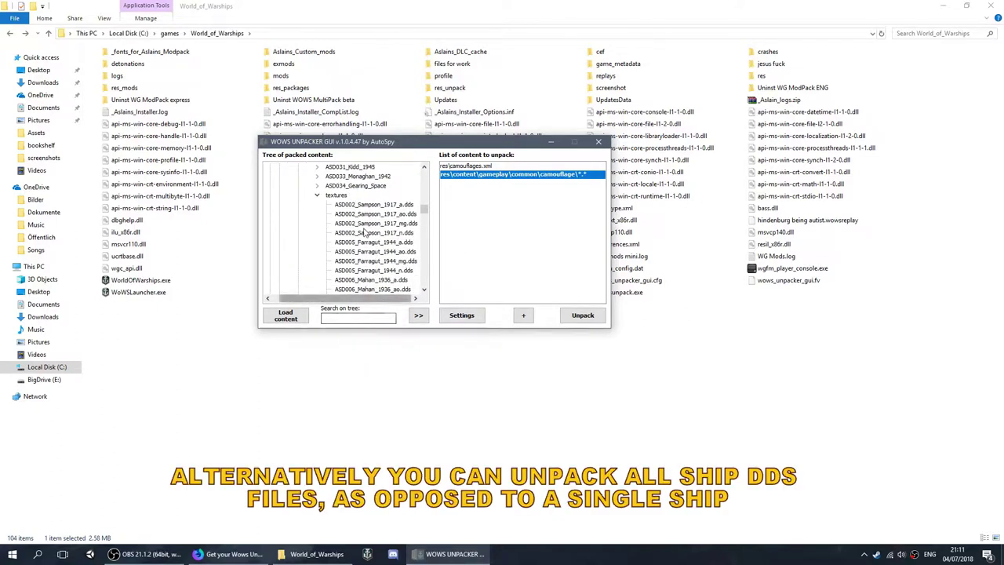
scroll(392, 249, "down", 2)
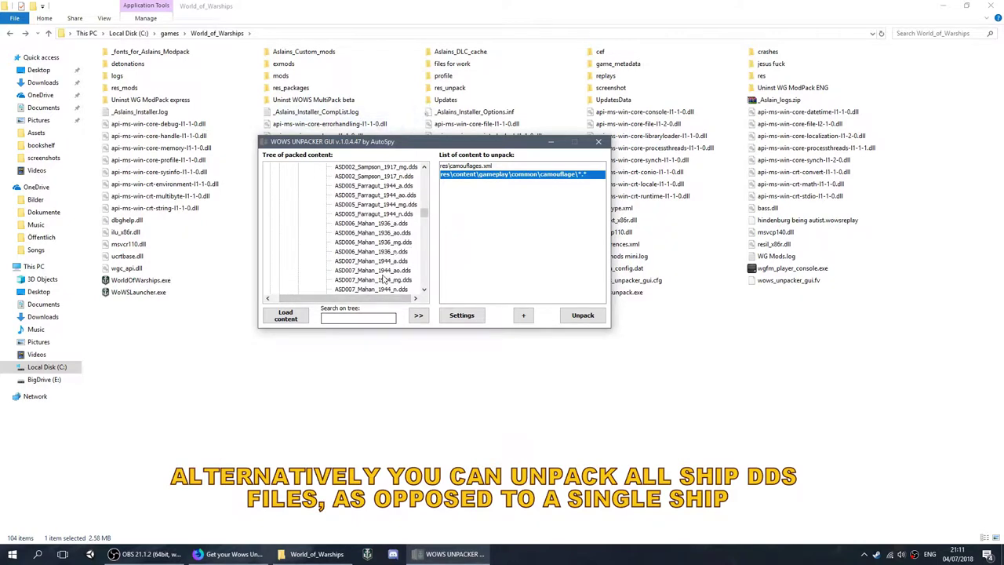
left_click(405, 280)
scroll(406, 282, "up", 3)
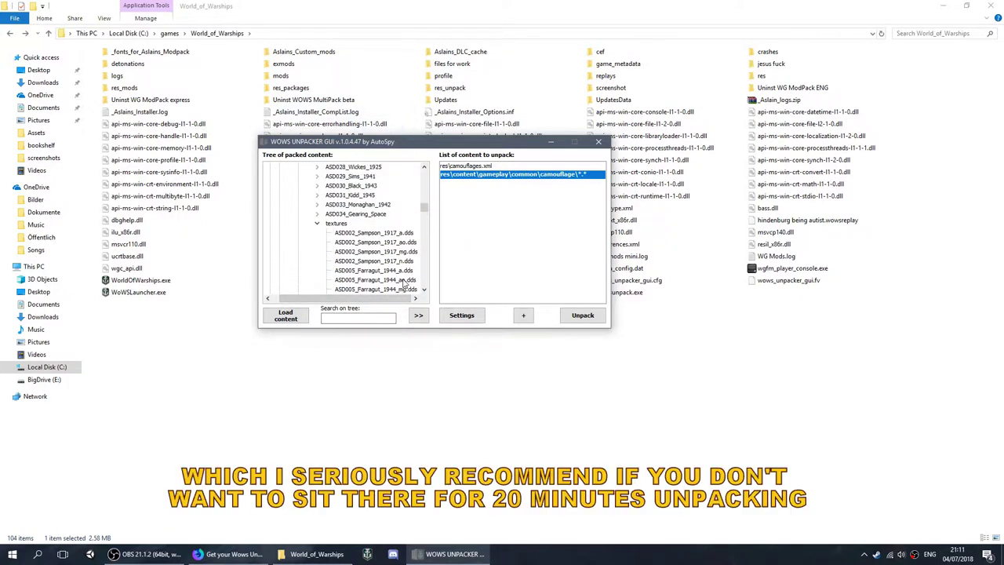
scroll(384, 249, "down", 4)
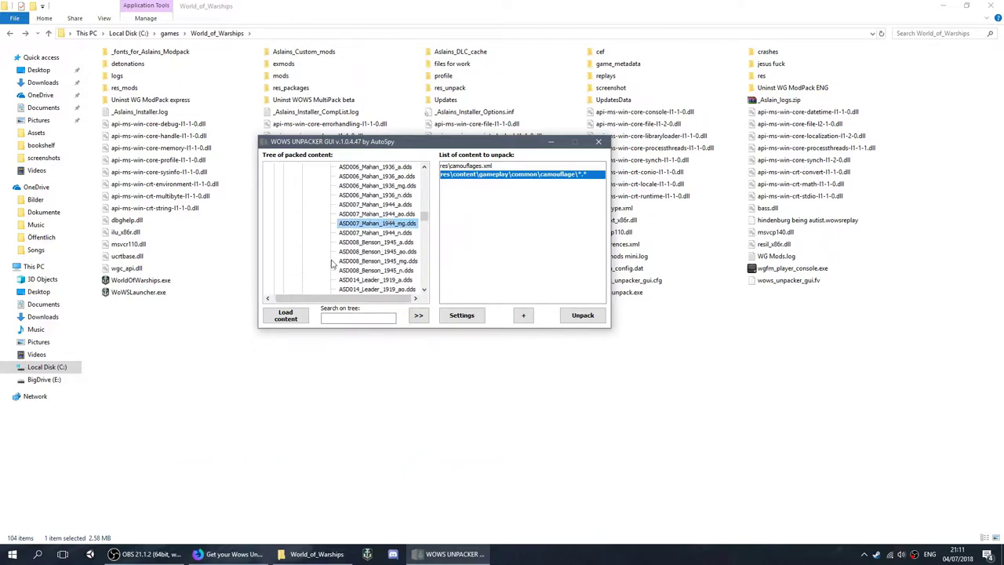
scroll(362, 269, "up", 12)
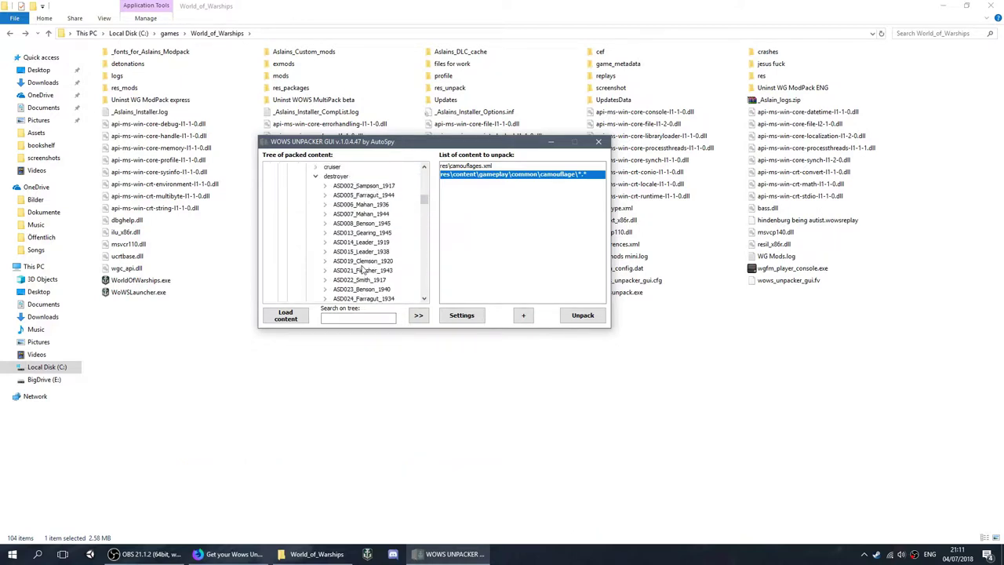
Collapse the destroyer, ship and usa folders to get back to the list of nations.
left_click(315, 261)
scroll(345, 267, "up", 1)
left_click(306, 242)
scroll(318, 249, "up", 3)
left_click(297, 242)
scroll(299, 206, "up", 1)
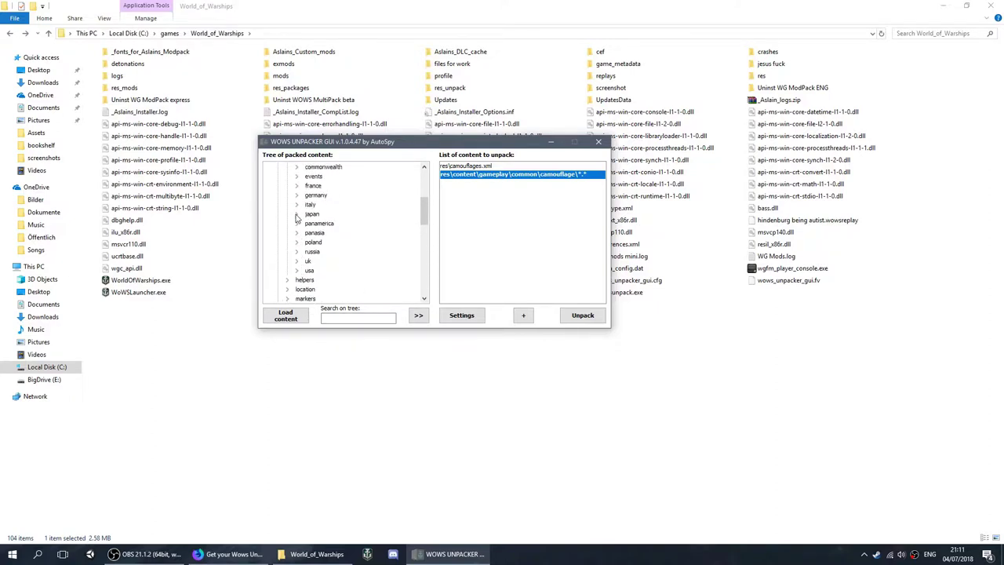
Expand japan\ship\destroyer\textures in the content tree and select the Shimakaze texture JSD012_Shimakaze_1943_n.dds.
left_click(296, 214)
scroll(306, 231, "down", 2)
left_click(306, 232)
scroll(311, 246, "down", 2)
left_click(316, 212)
scroll(345, 244, "down", 3)
scroll(345, 243, "down", 4)
left_click(326, 212)
scroll(402, 262, "down", 3)
scroll(401, 259, "up", 3)
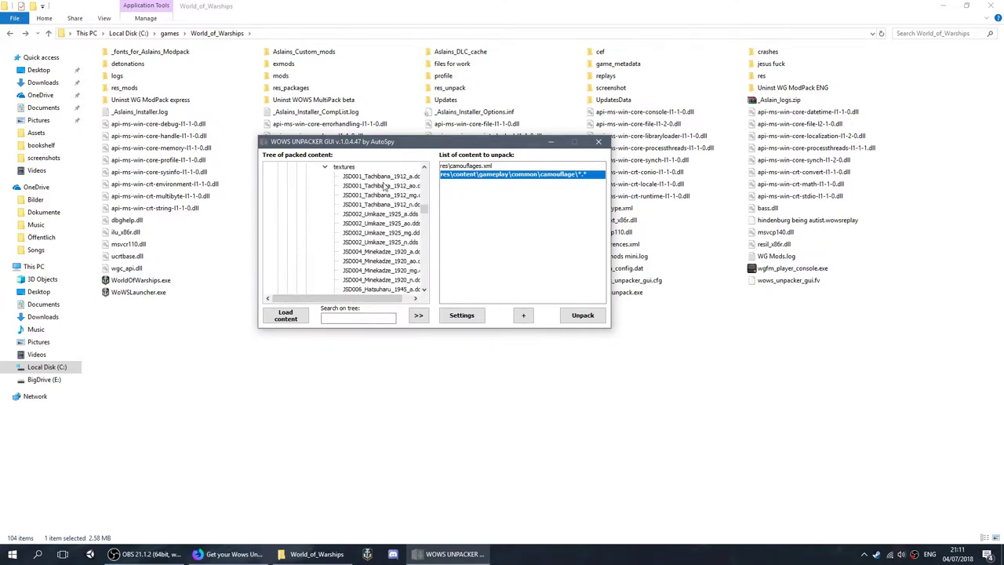
scroll(392, 236, "down", 5)
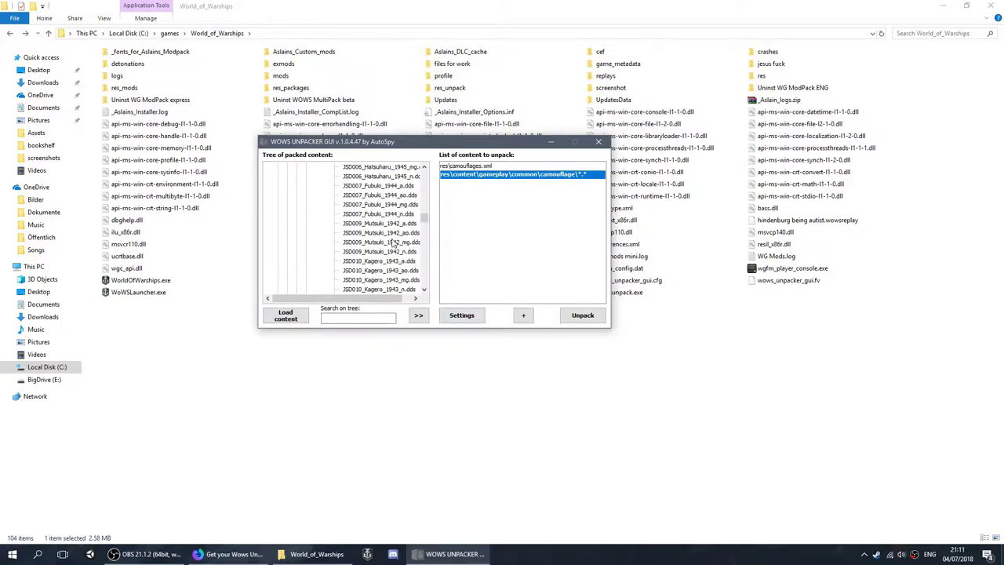
scroll(392, 243, "down", 4)
left_click(391, 223)
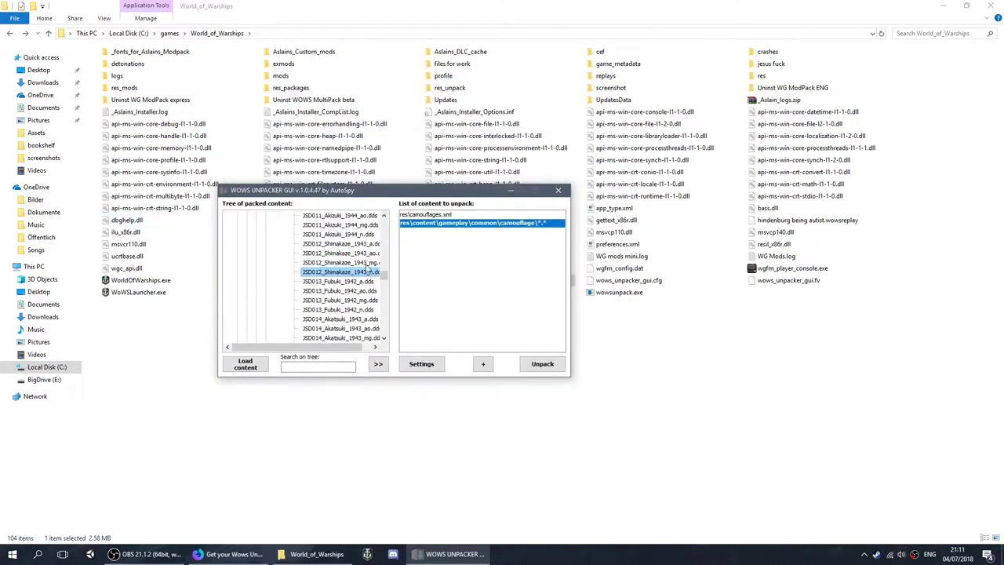
Add the four JSD012_Shimakaze_1943 textures (a, ao, mg and n) to the list of content to unpack.
left_click(367, 263)
left_click(365, 253)
left_click(363, 243)
left_click(361, 264)
key("Down")
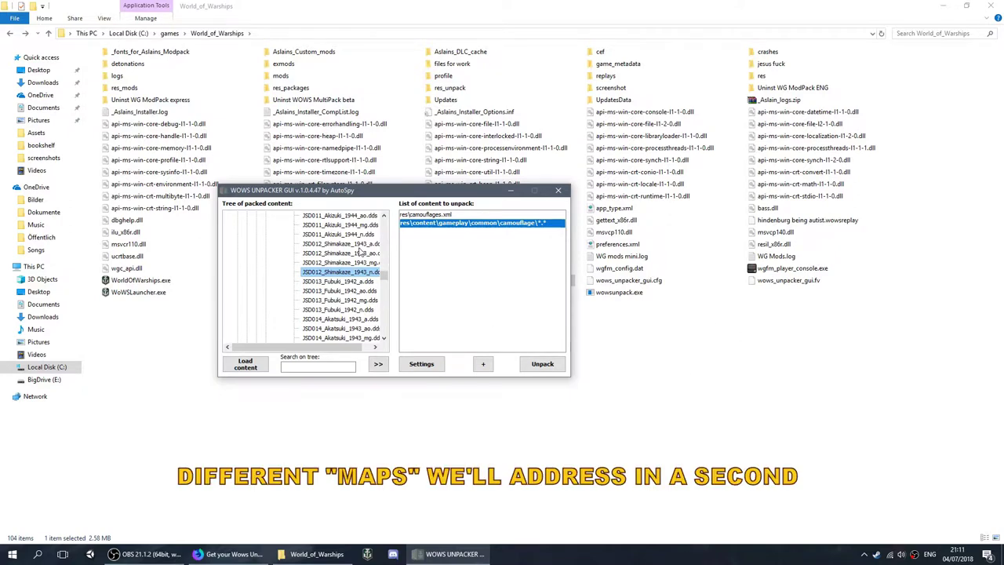
left_click(362, 246, "shift")
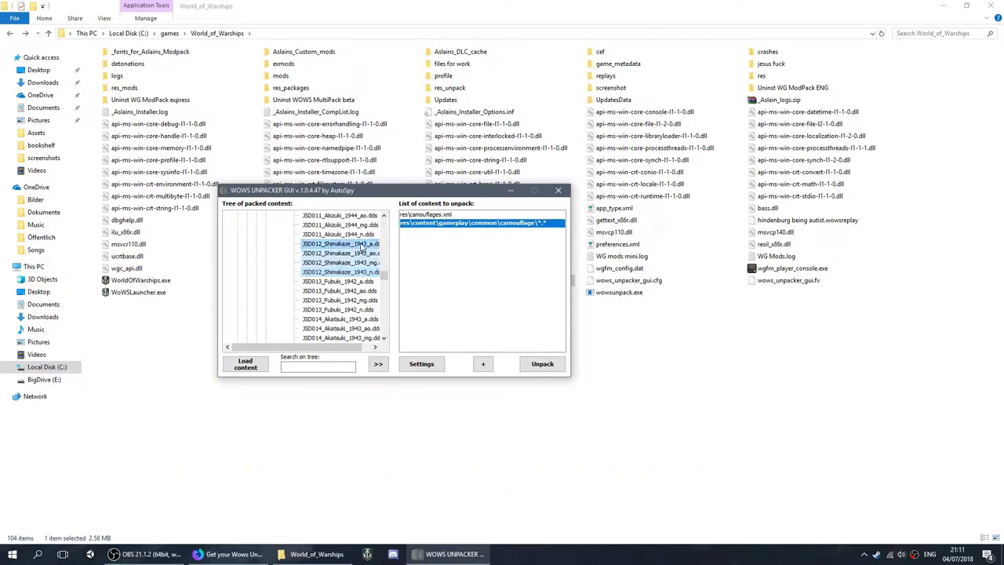
left_click(387, 363)
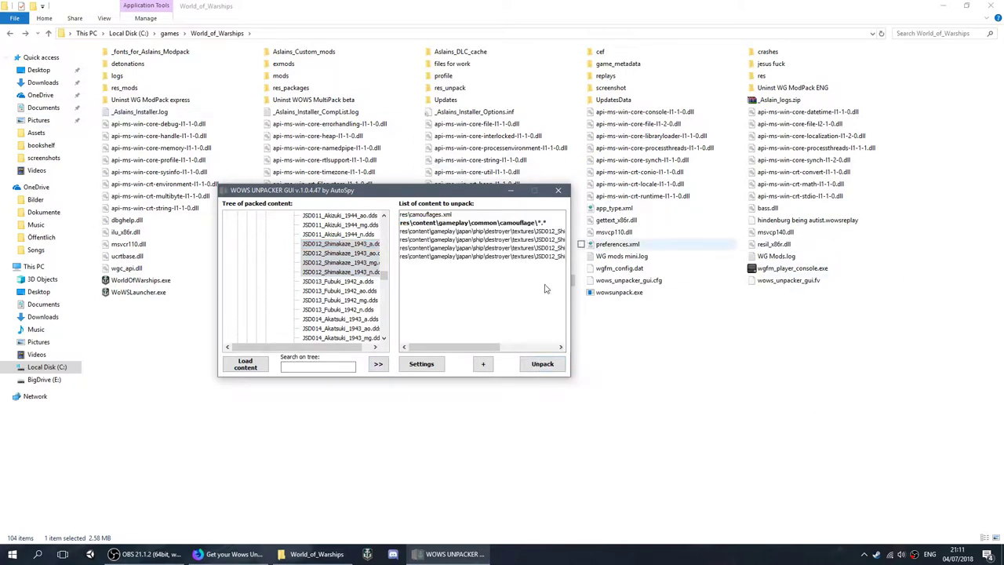
Unpack the listed camouflage files and the four Shimakaze textures.
left_click(552, 364)
left_click(584, 292)
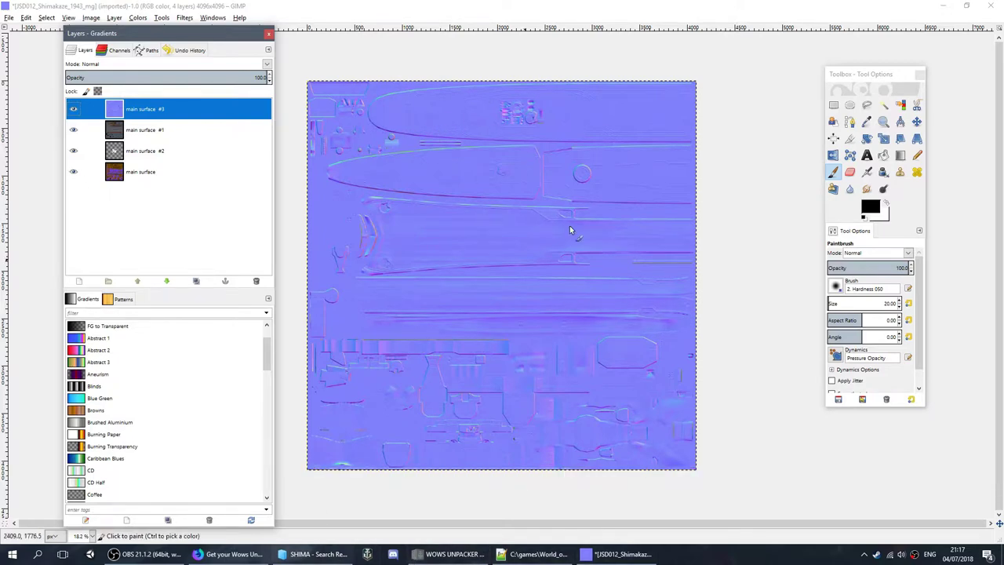
In GIMP, look over the blue normal-map layer main surface #3 of the JSD012_Shimakaze_1943_mg image and delete it.
left_click_drag(536, 271, 575, 340)
scroll(385, 242, "up", 4)
left_click_drag(385, 242, 516, 329)
scroll(515, 329, "up", 1)
scroll(425, 333, "up", 2)
scroll(442, 353, "down", 8)
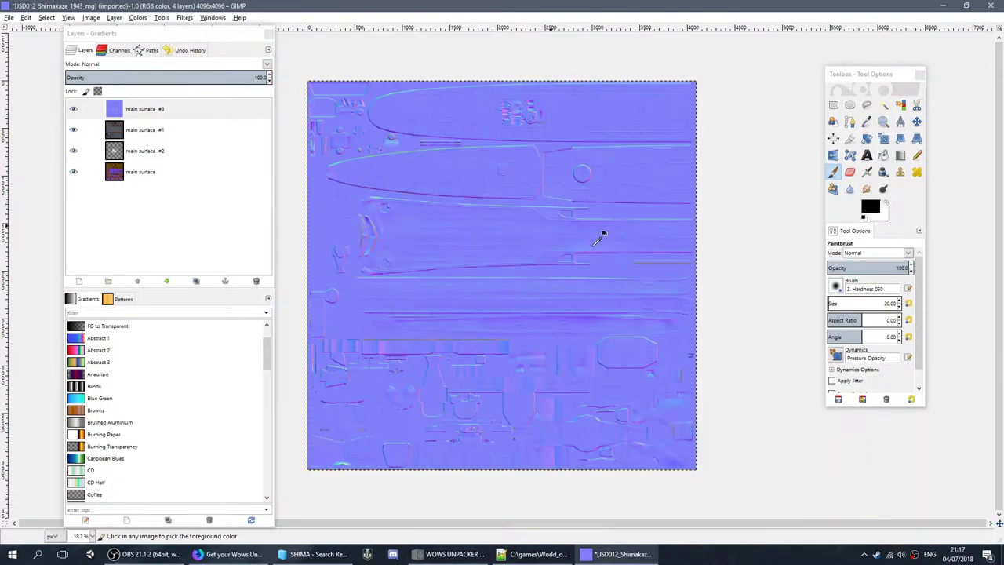
left_click_drag(560, 246, 595, 286)
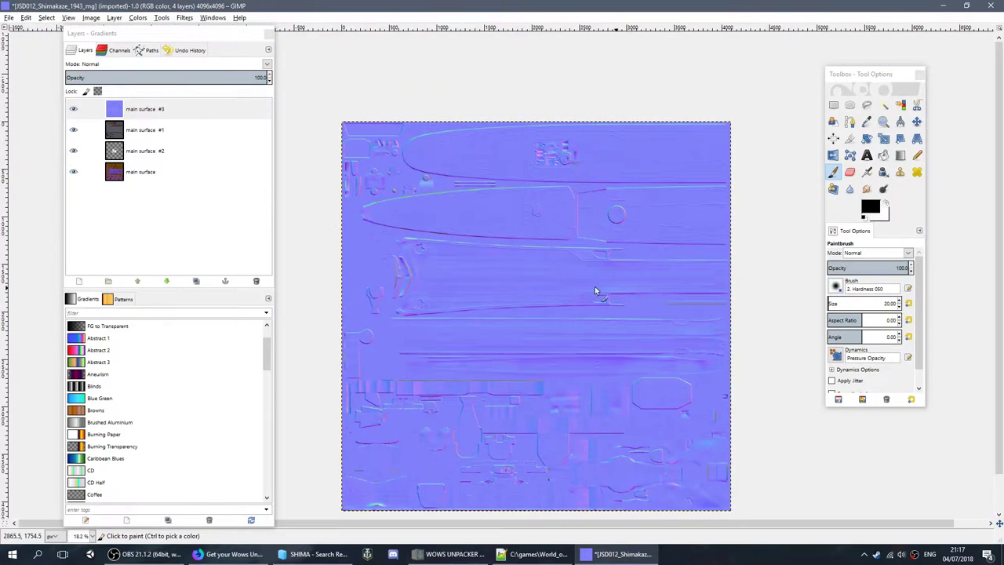
right_click(189, 115)
left_click(227, 284)
Examine the ship's painted colour texture on the layer main surface #1, from the decks down to the hull sides.
scroll(525, 244, "down", 1)
left_click_drag(525, 244, 493, 315)
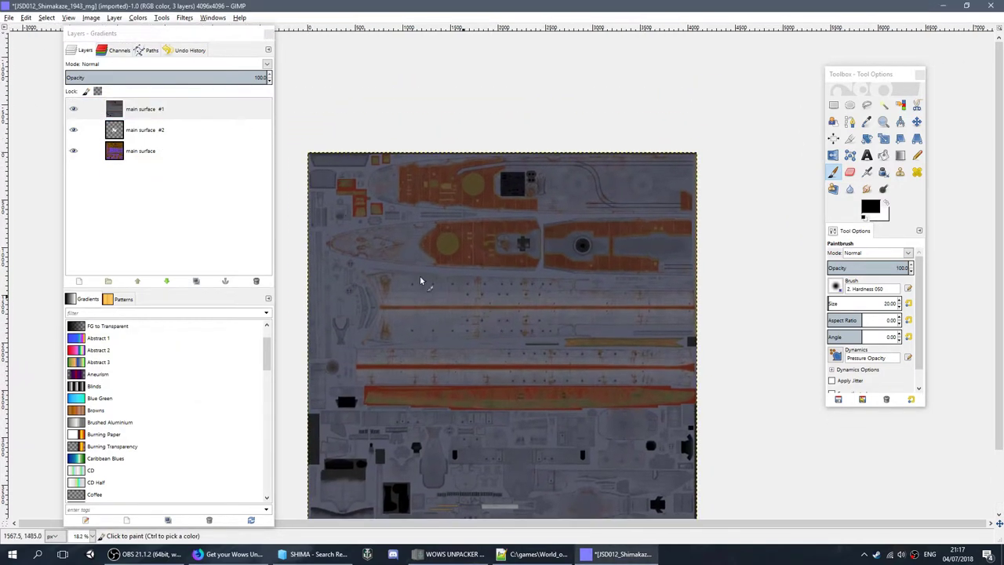
scroll(471, 273, "down", 3)
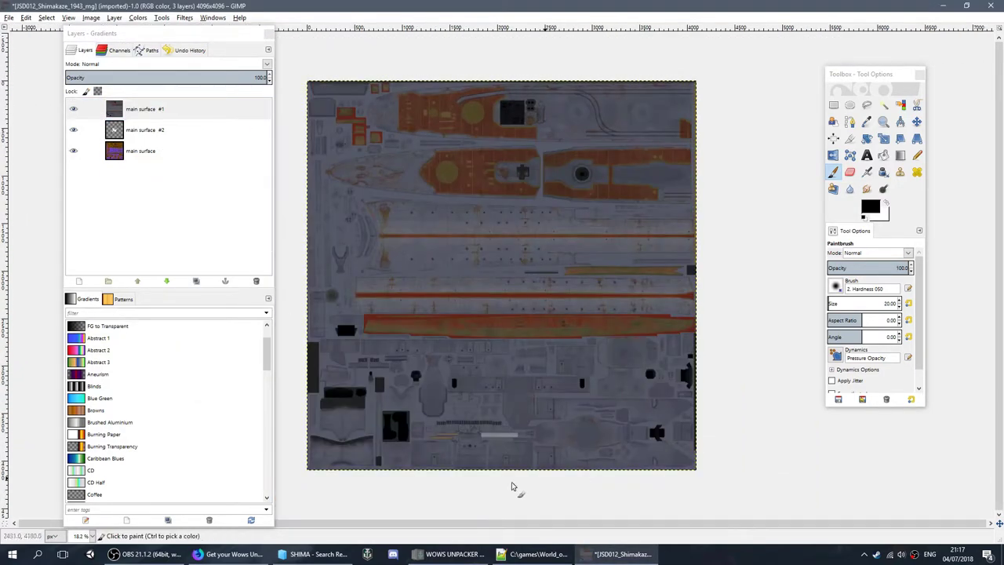
left_click_drag(515, 175, 546, 209)
scroll(604, 347, "down", 2)
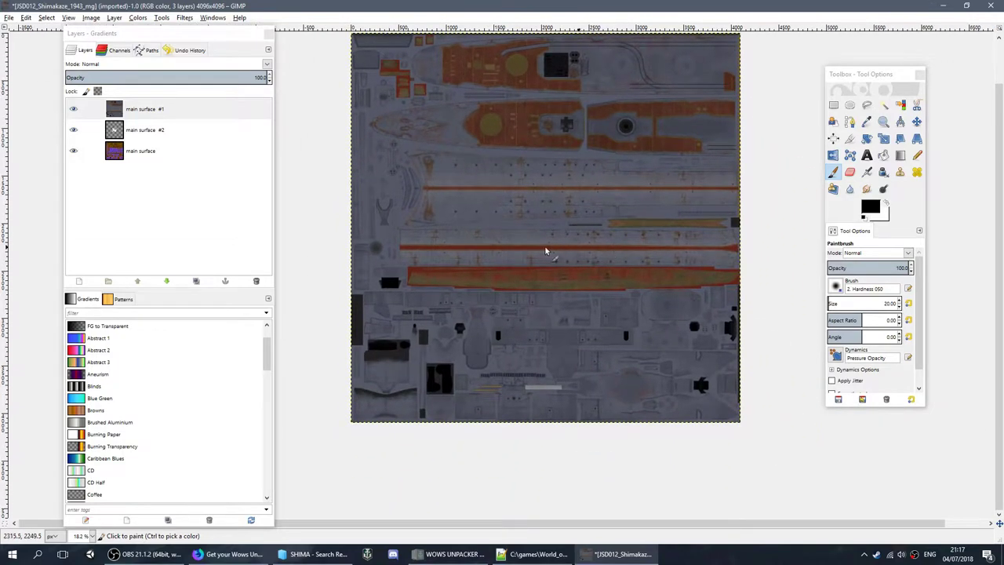
scroll(520, 251, "up", 1)
scroll(541, 314, "up", 2)
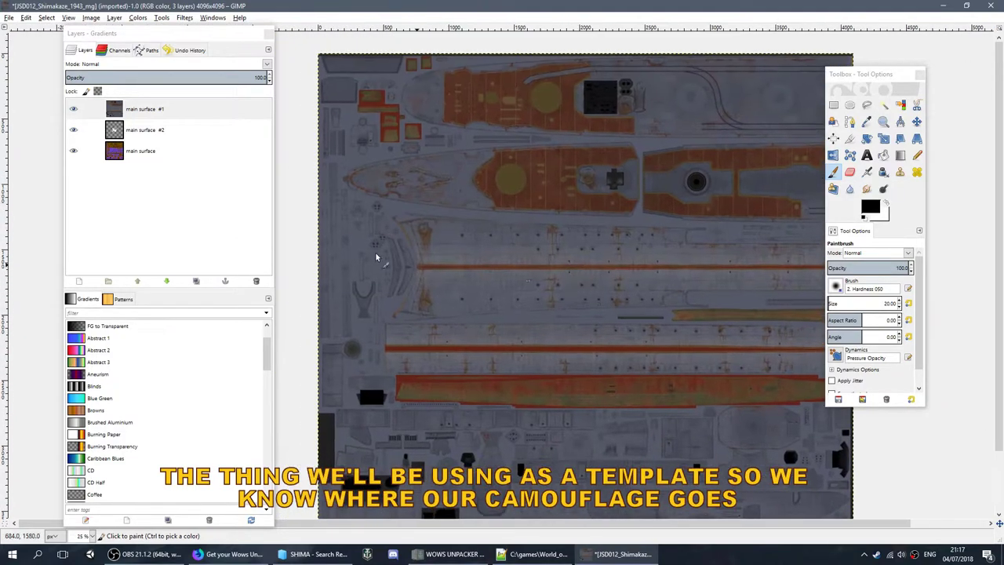
left_click_drag(598, 274, 726, 249)
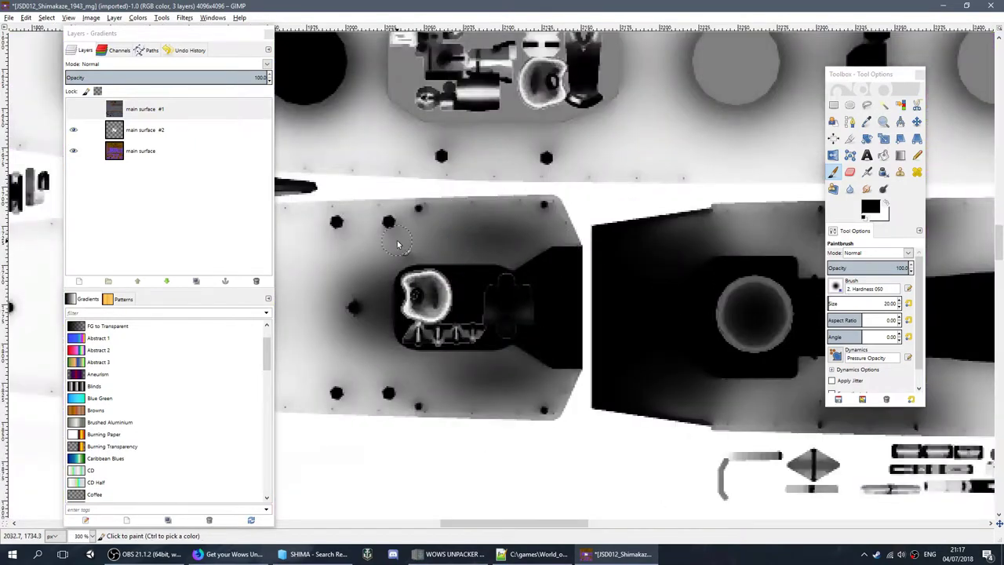
Inspect the deck details on the black-and-white ambient-occlusion layer main surface #2 and delete that layer.
left_click_drag(397, 244, 833, 256)
left_click_drag(280, 307, 600, 343)
scroll(612, 280, "down", 3)
scroll(549, 268, "down", 4)
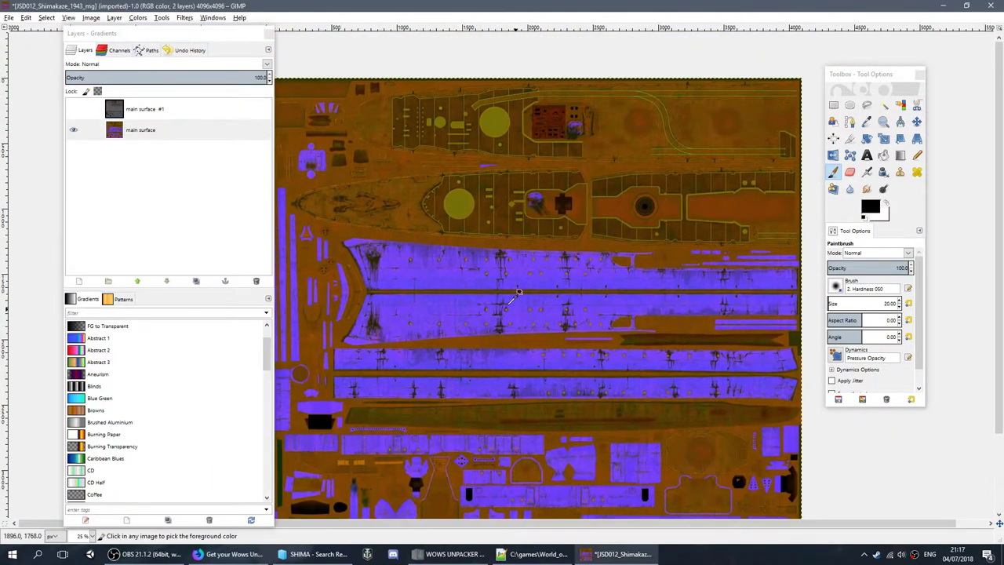
Examine the purple hull side panels on the main surface layer along the length of the ship.
scroll(473, 269, "down", 2)
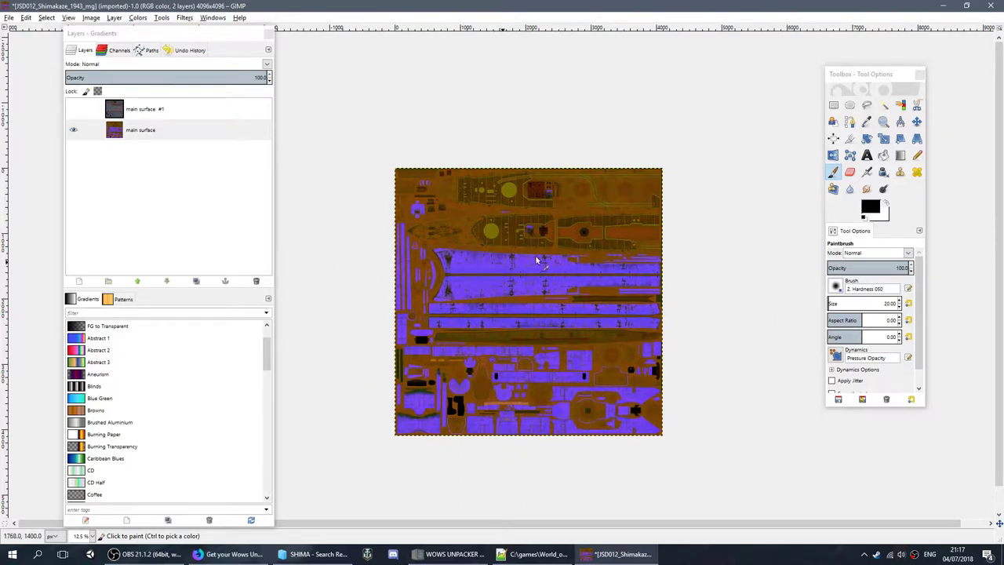
scroll(472, 251, "up", 5)
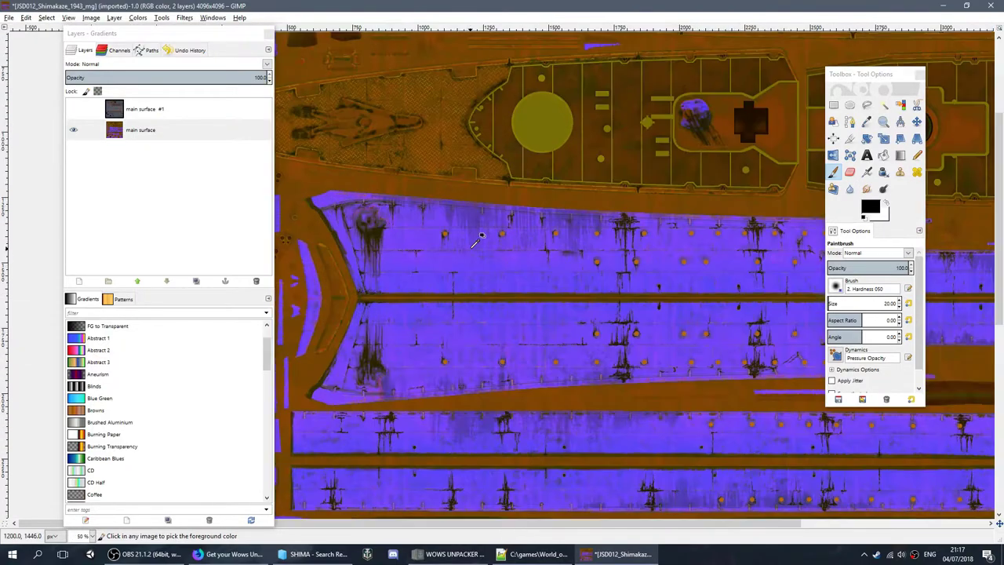
scroll(592, 272, "down", 3)
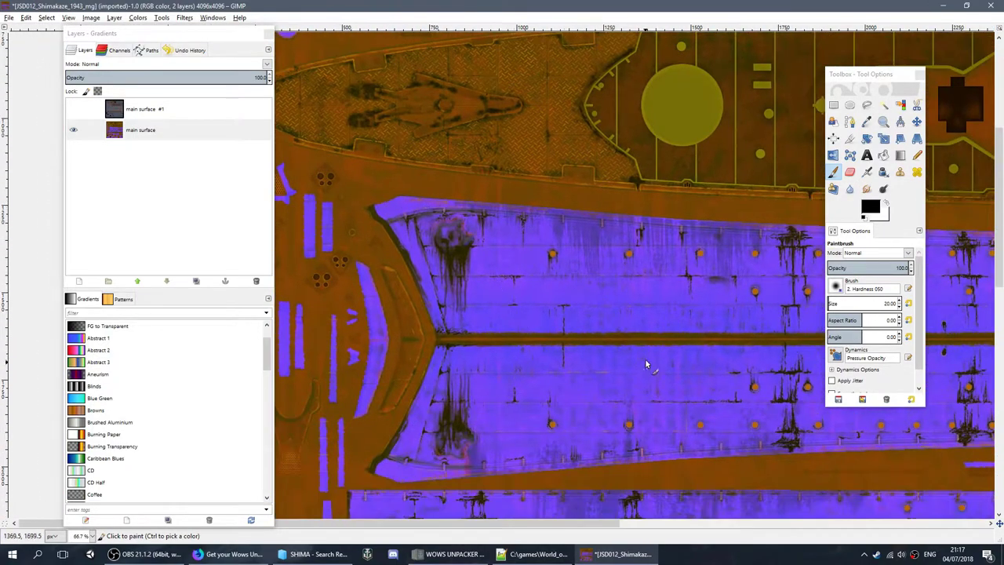
scroll(646, 360, "right", 10)
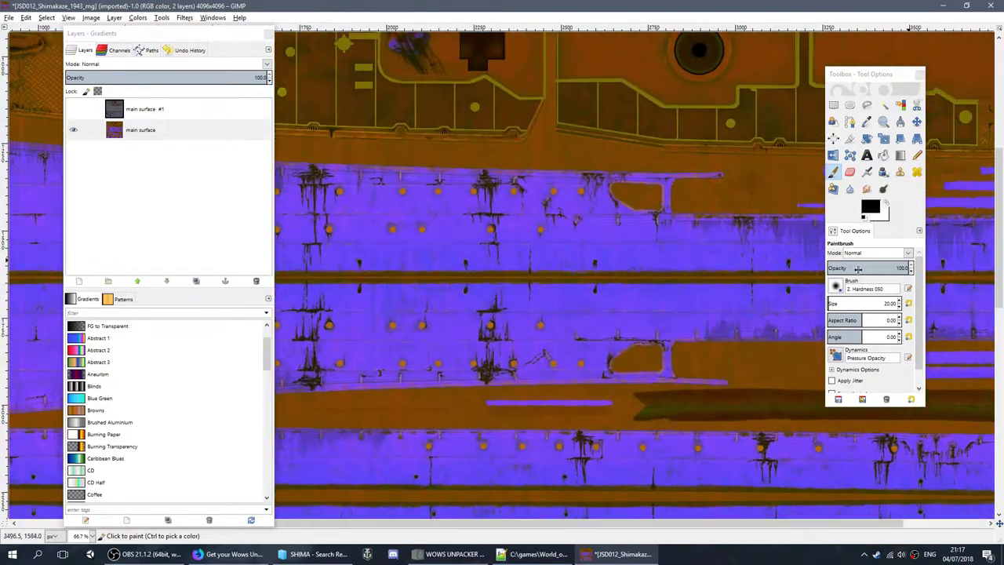
scroll(459, 269, "left", 10)
scroll(442, 285, "up", 1)
scroll(668, 339, "right", 10)
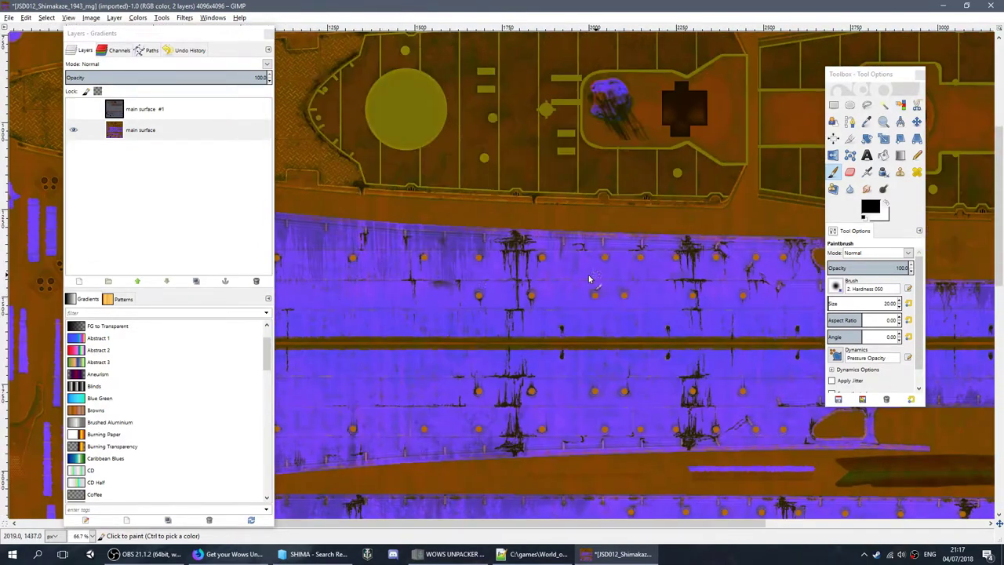
scroll(633, 124, "down", 3)
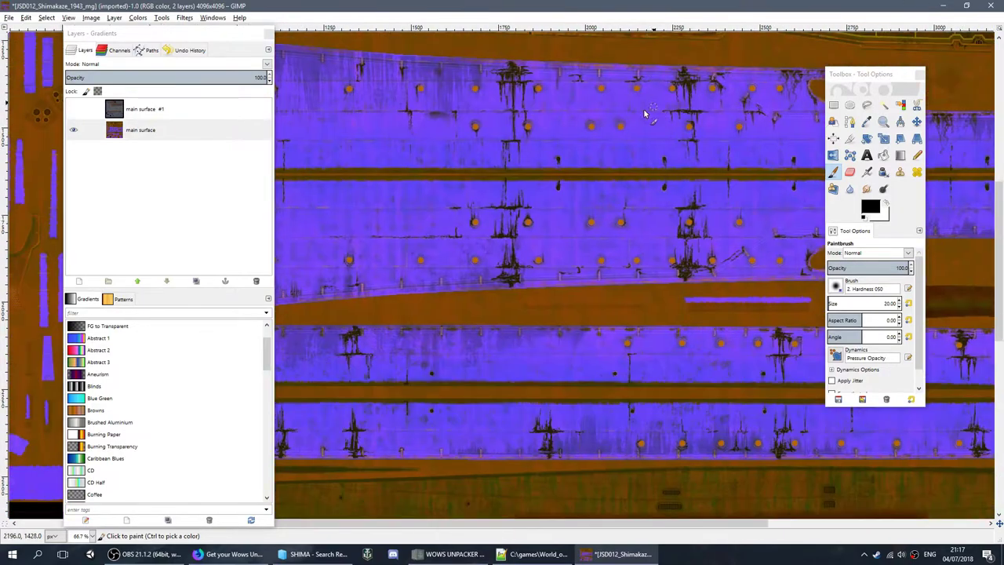
Examine the superstructure and small parts in the lower part of the purple and orange main surface texture.
scroll(541, 262, "down", 1)
scroll(541, 262, "down", 3)
scroll(418, 225, "right", 2)
left_click_drag(506, 339, 609, 252)
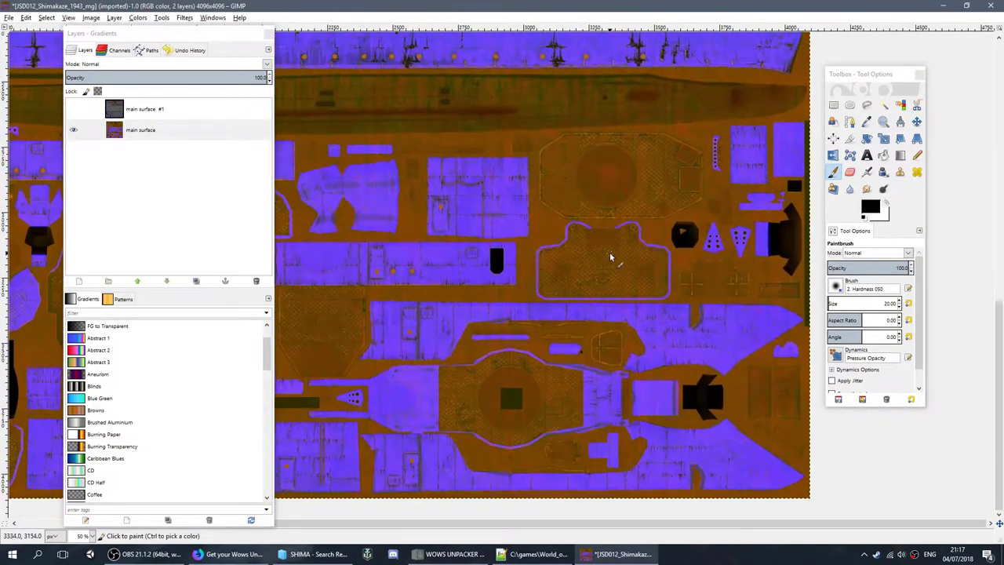
left_click_drag(284, 337, 659, 297)
scroll(634, 271, "down", 2)
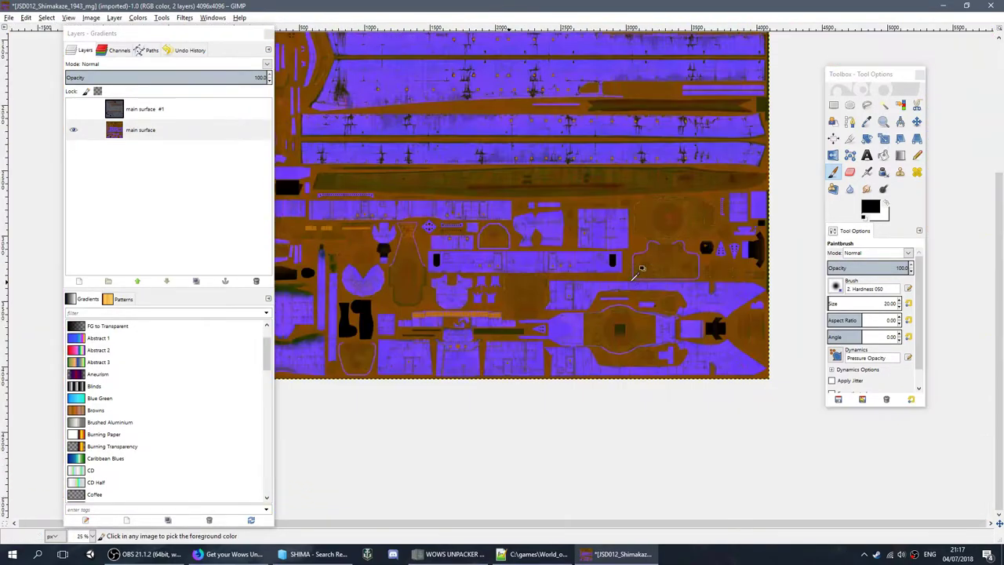
scroll(634, 271, "up", 2)
Look over the deck areas and the overall layout of the purple and orange main surface texture.
left_click_drag(482, 202, 471, 312)
scroll(602, 196, "left", 4)
scroll(429, 175, "right", 4)
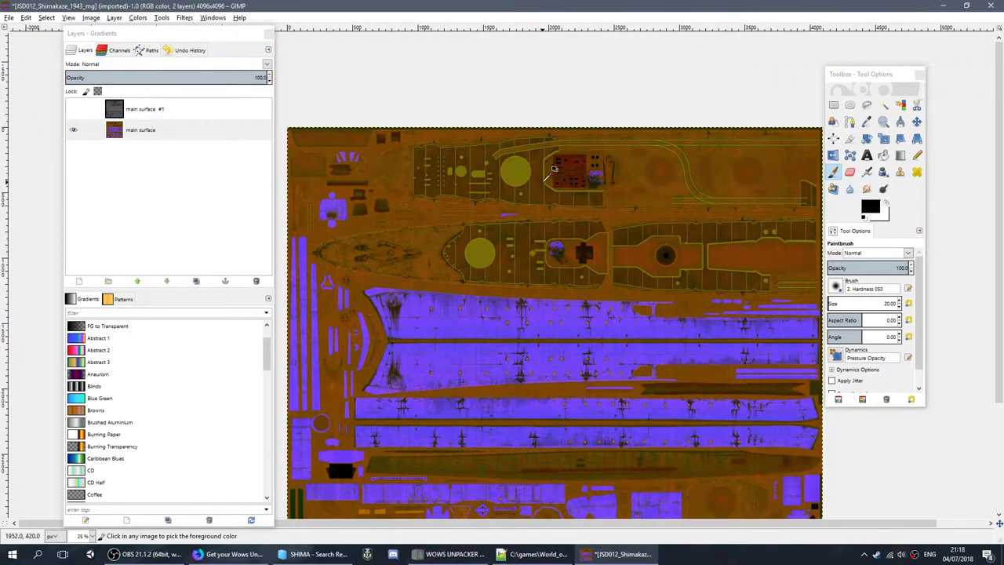
scroll(546, 177, "down", 2)
scroll(549, 174, "up", 4)
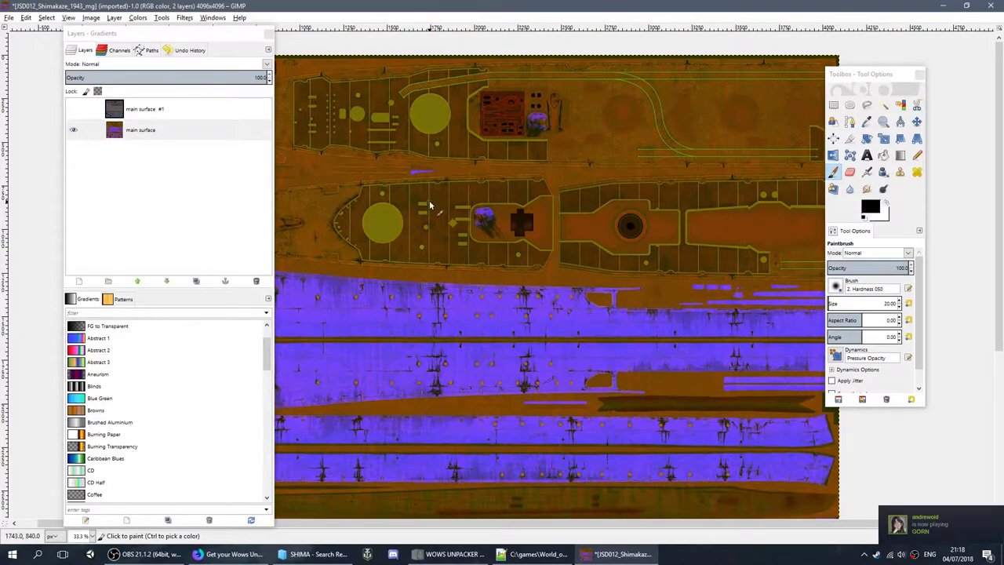
scroll(544, 296, "down", 4)
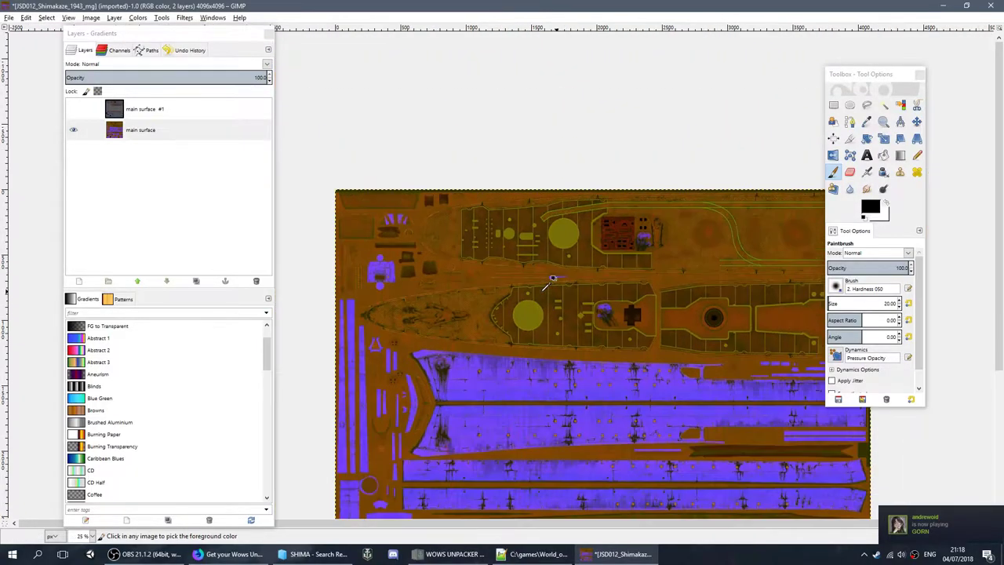
scroll(547, 283, "down", 2)
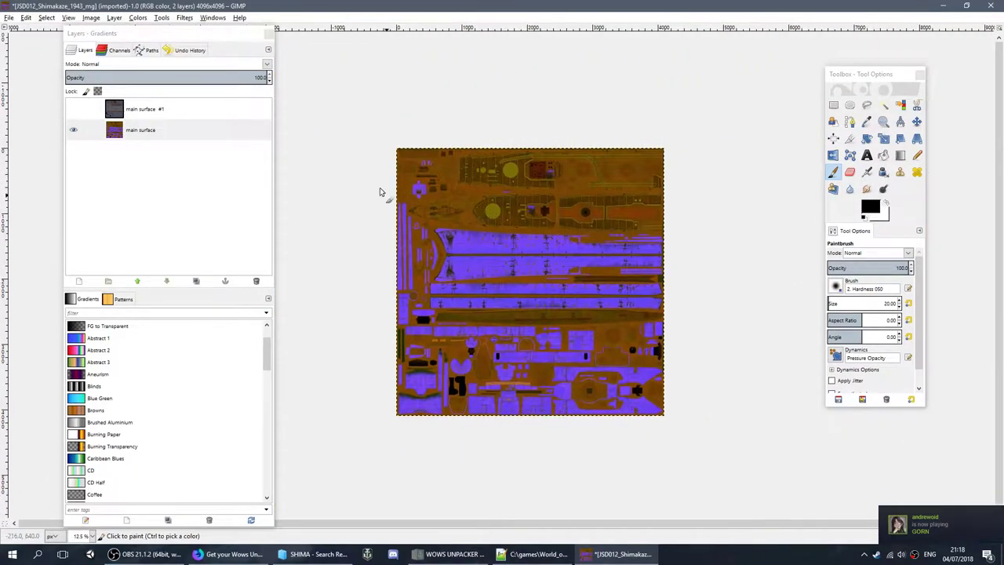
scroll(472, 266, "up", 2)
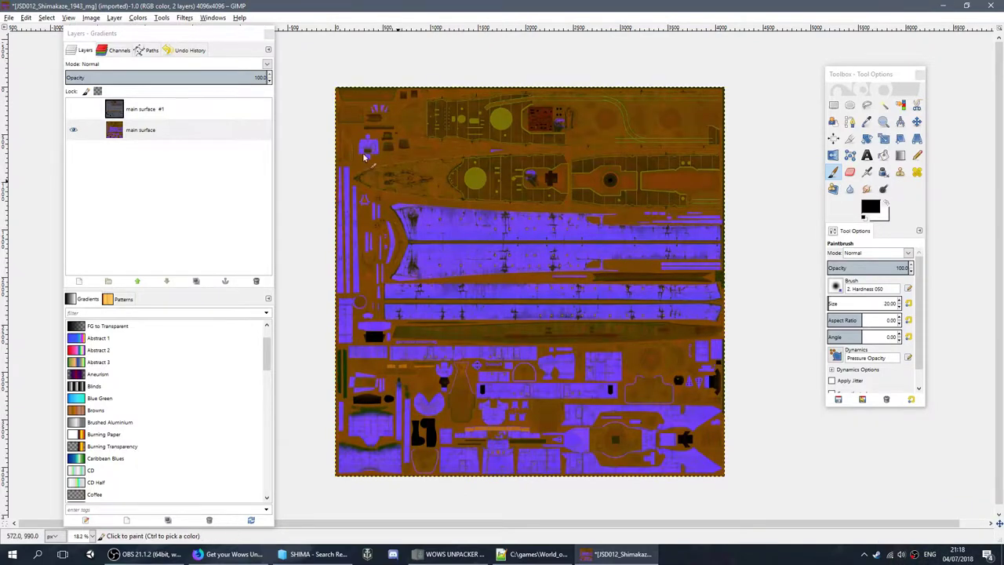
Delete the purple and orange layer main surface from the image.
left_click_drag(481, 186, 438, 247)
right_click(173, 136)
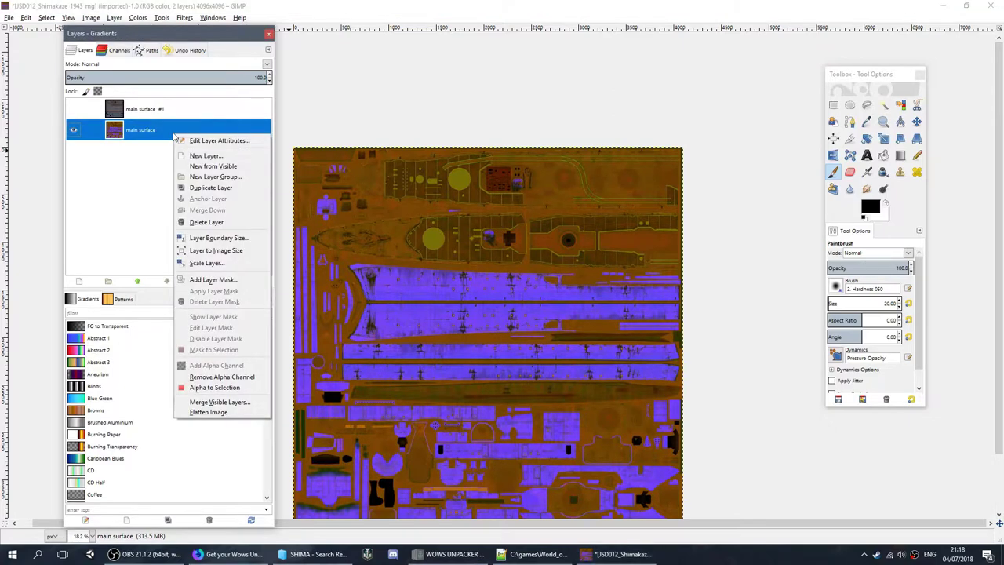
left_click(200, 229)
left_click_drag(604, 306, 621, 340)
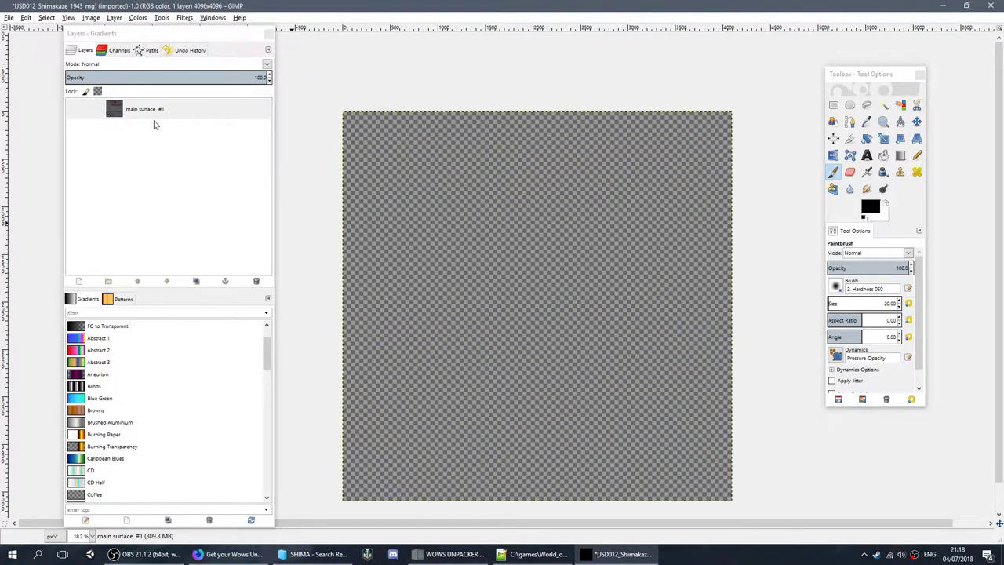
Make the remaining layer main surface #1 visible and look over the ship texture as the camouflage template.
left_click(73, 110)
left_click_drag(549, 223, 591, 291)
scroll(591, 291, "up", 4)
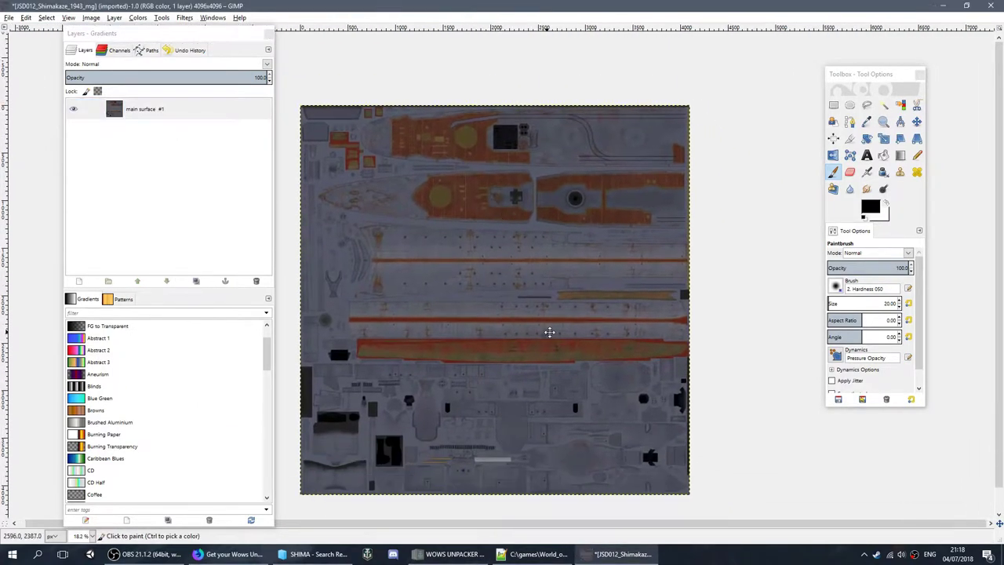
scroll(647, 232, "down", 2)
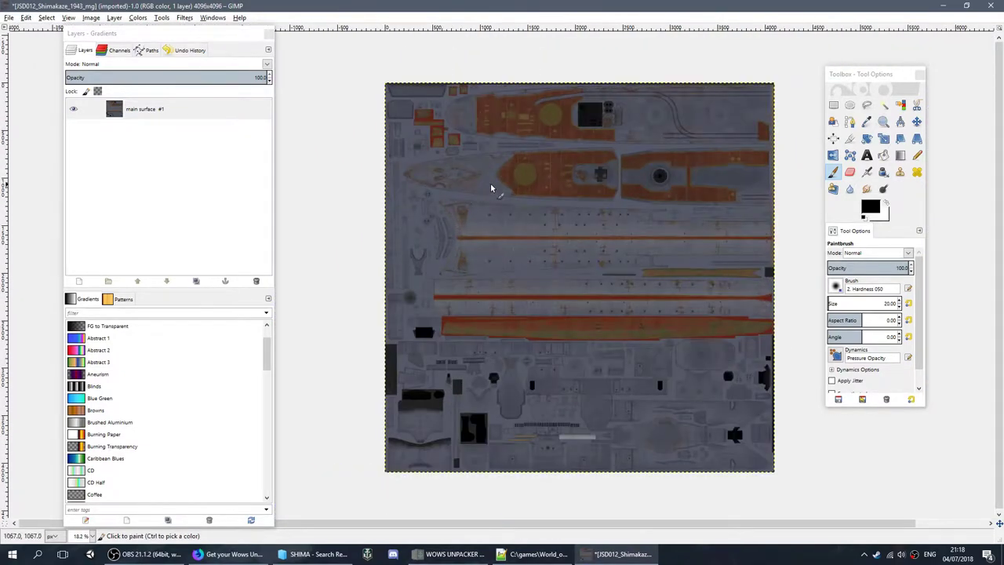
left_click_drag(609, 227, 517, 279)
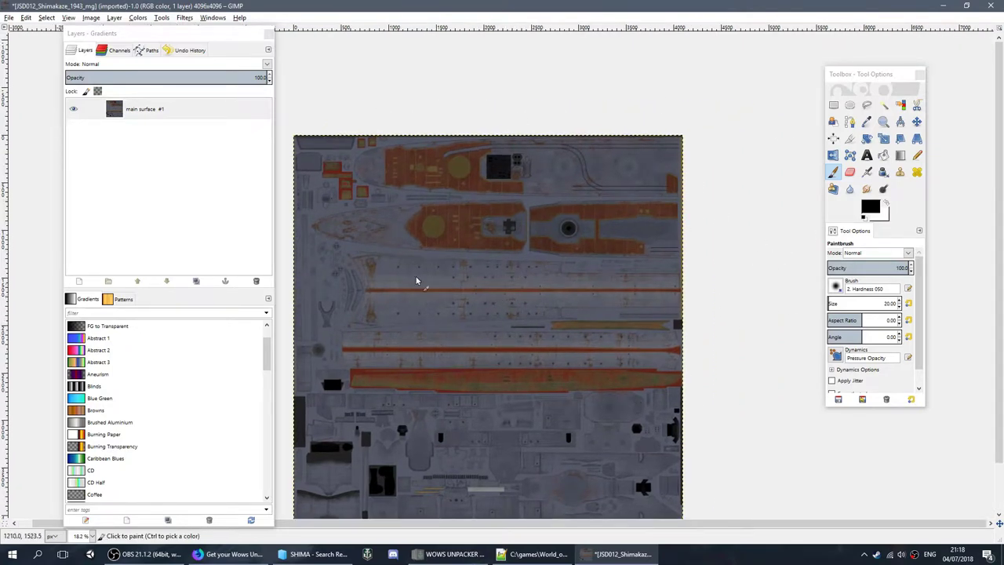
left_click_drag(510, 263, 672, 240)
left_click_drag(742, 208, 669, 217)
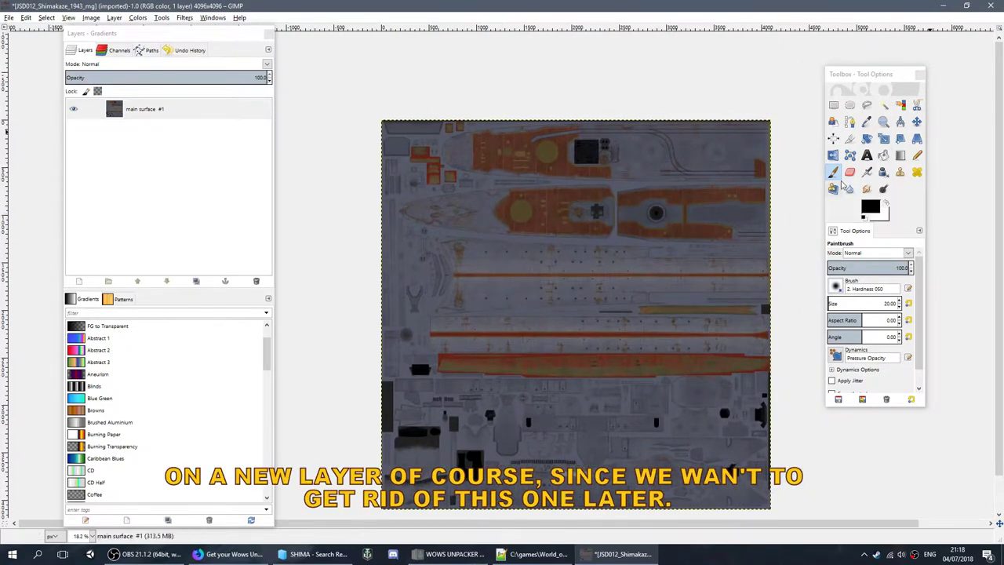
Change the foreground colour to pure red (ff0000) for the Paintbrush.
left_click(870, 207)
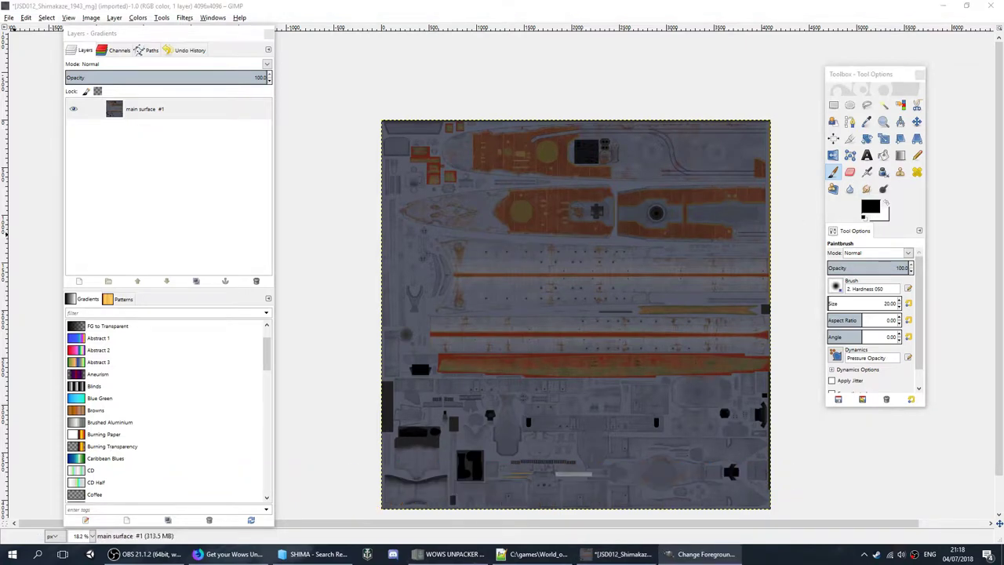
key("Return")
left_click_drag(505, 280, 601, 258)
scroll(619, 225, "up", 3)
scroll(745, 206, "down", 2)
scroll(601, 259, "down", 1)
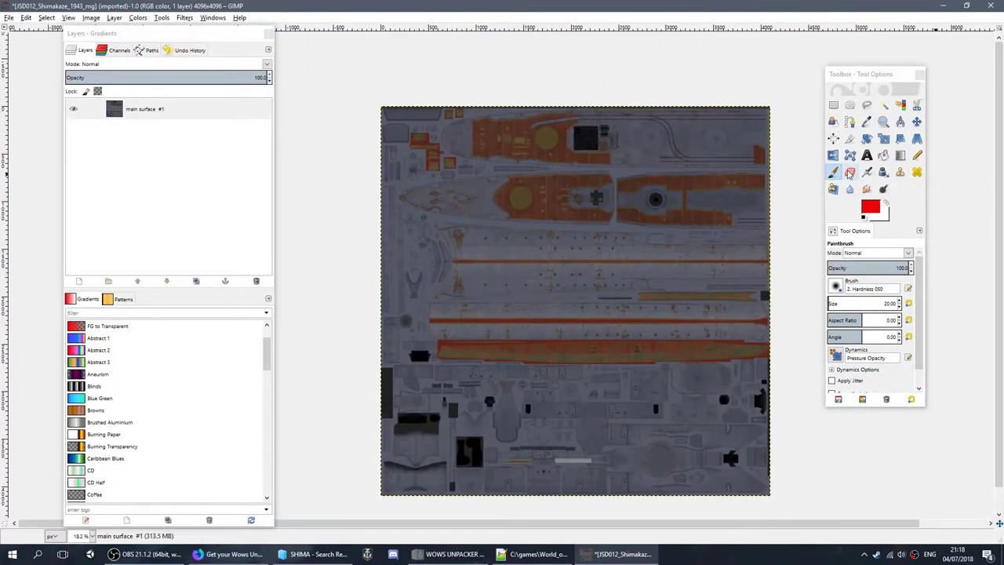
Try green 22ff00 and blue 0033ff as the foreground colour, and return to red ff0000.
left_click(871, 216)
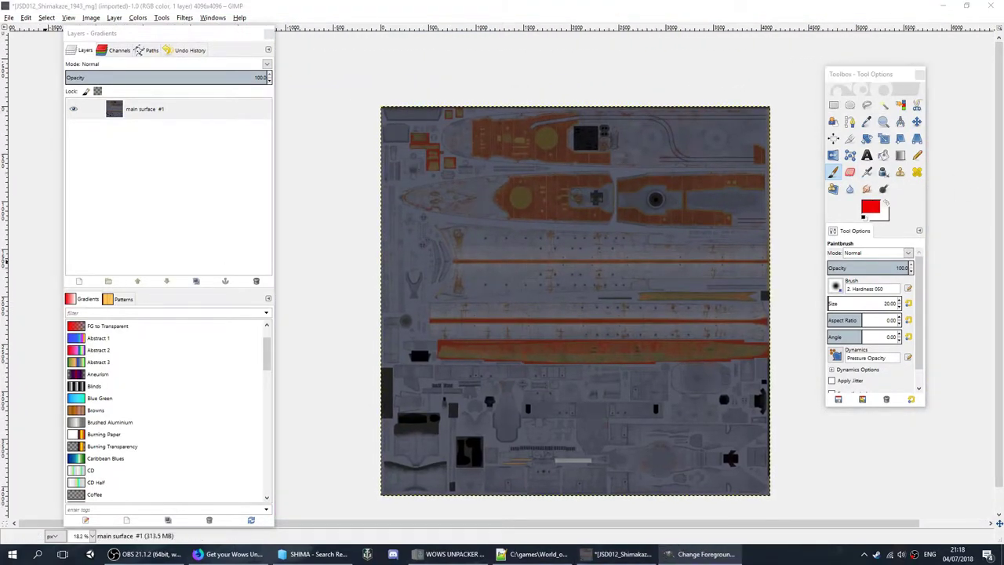
left_click(450, 126)
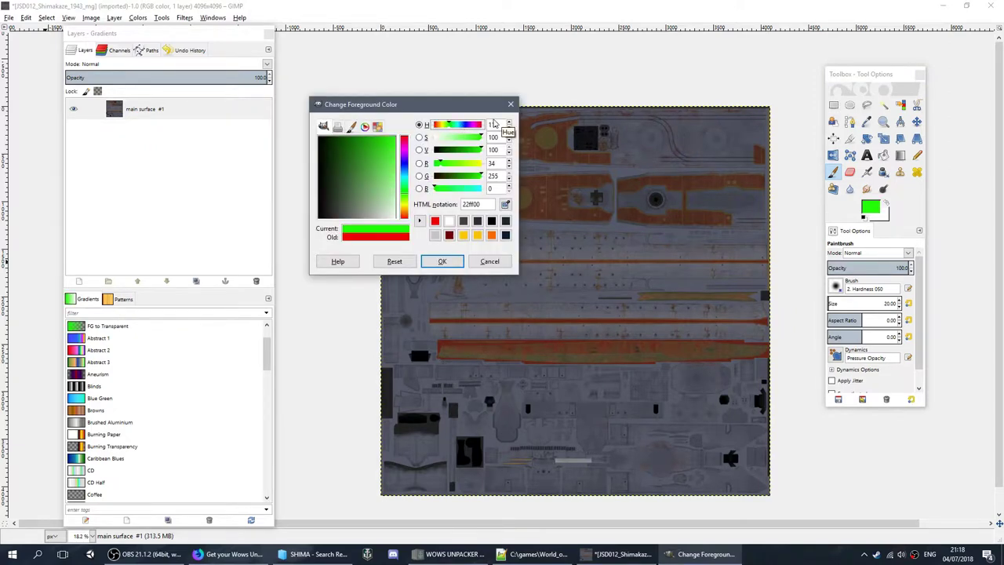
left_click(464, 125)
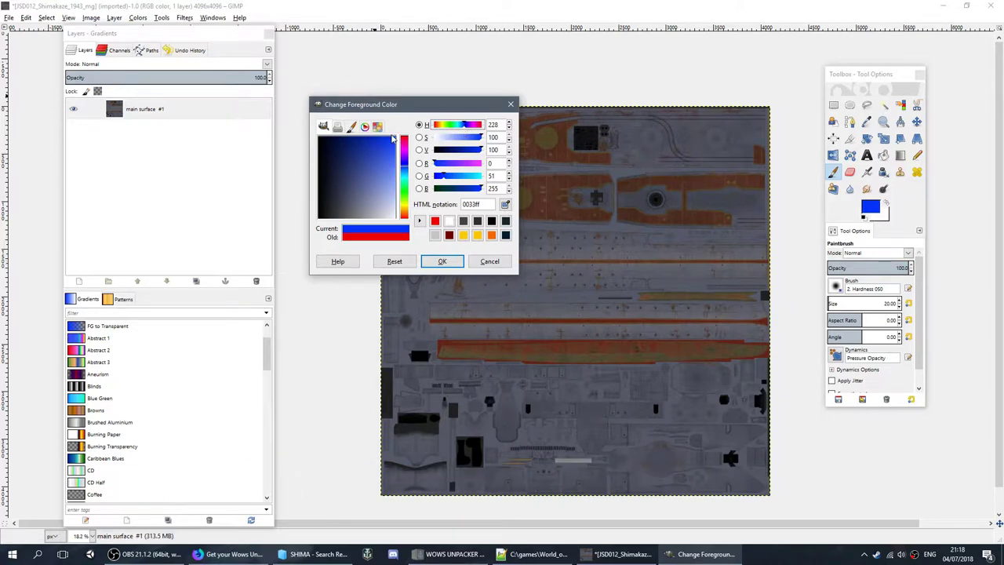
left_click(437, 125)
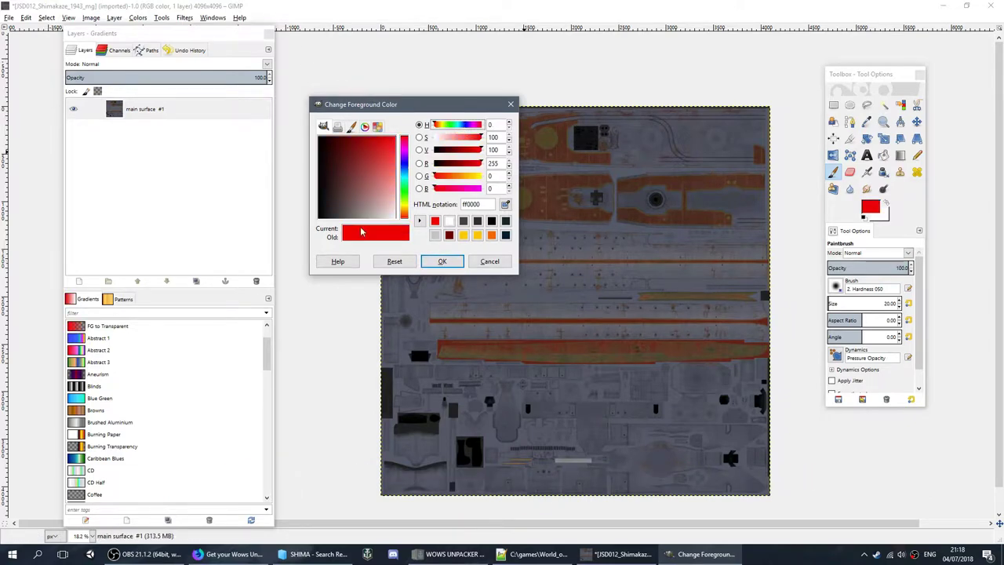
left_click(441, 262)
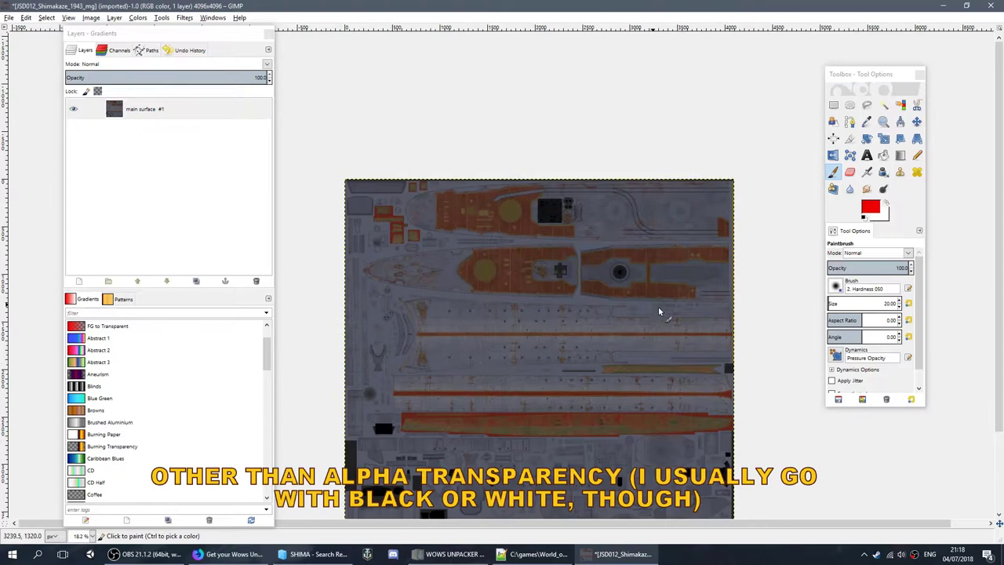
Add a new transparent layer the size of the image above main surface #1.
scroll(690, 302, "down", 3)
scroll(511, 213, "left", 3)
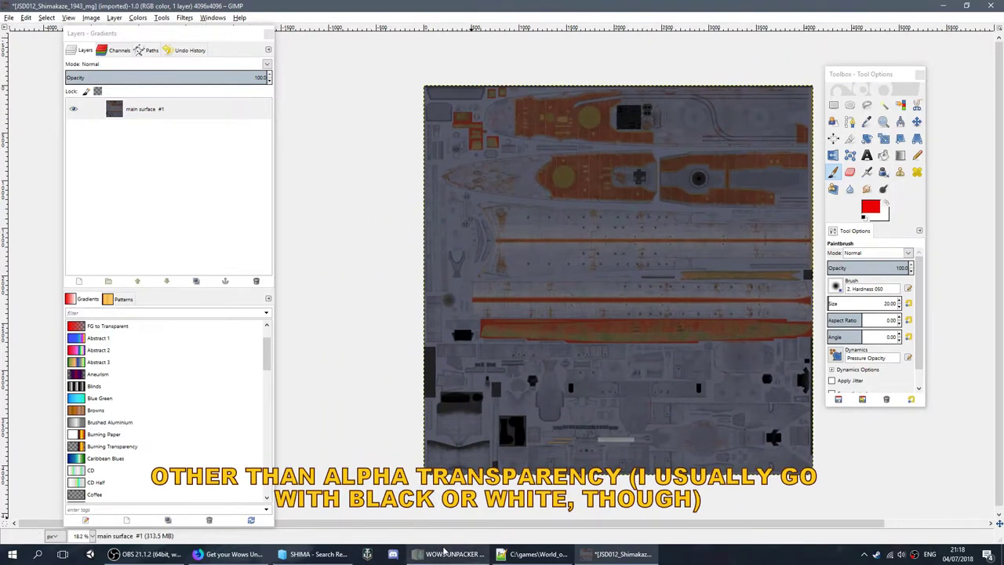
scroll(482, 268, "up", 4)
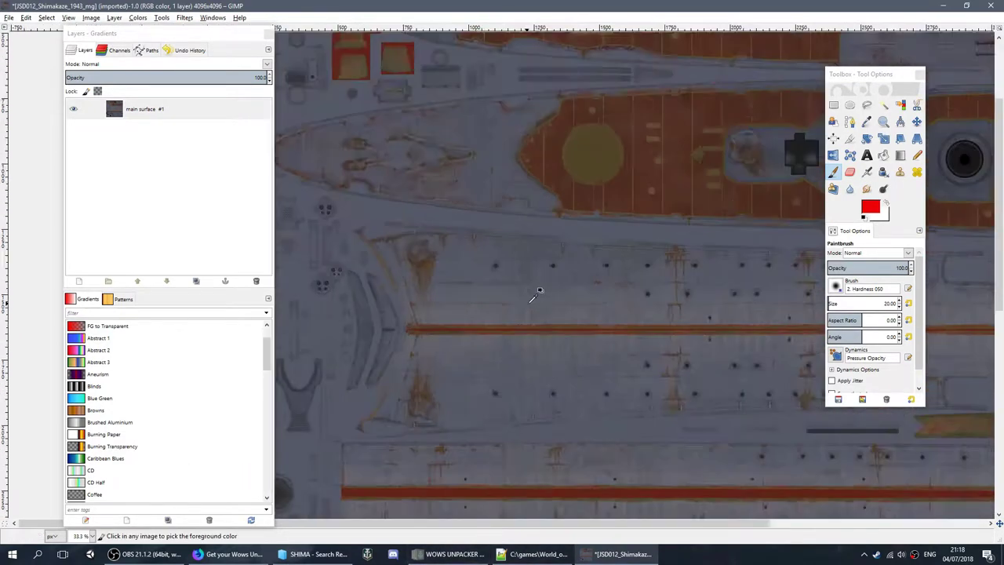
scroll(537, 294, "down", 4)
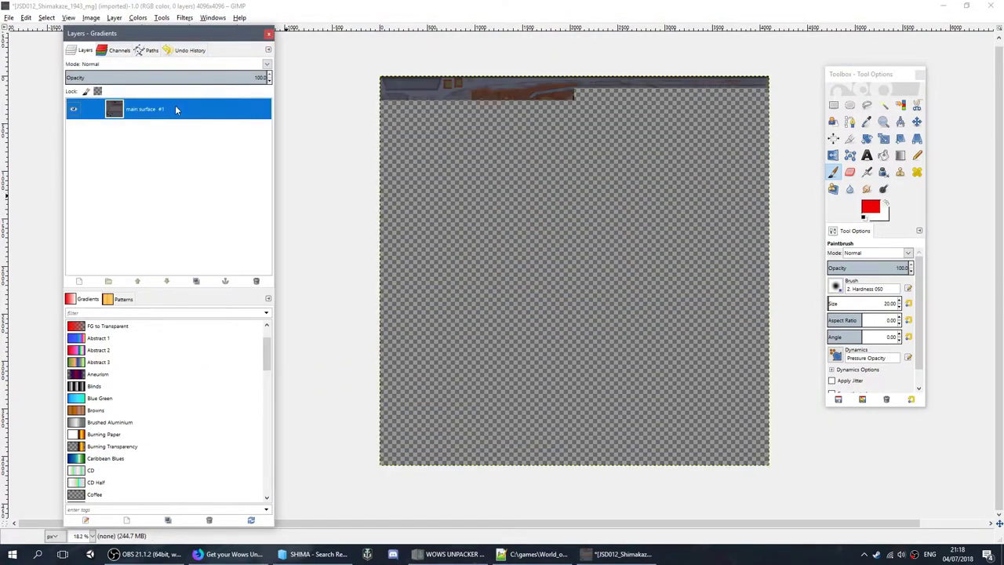
right_click(207, 155)
left_click(236, 179)
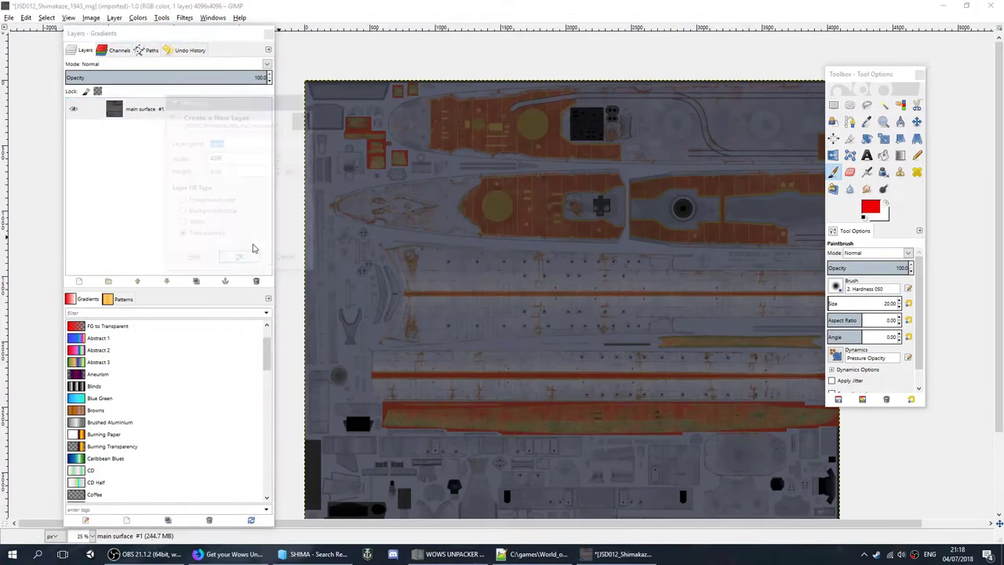
left_click(240, 258)
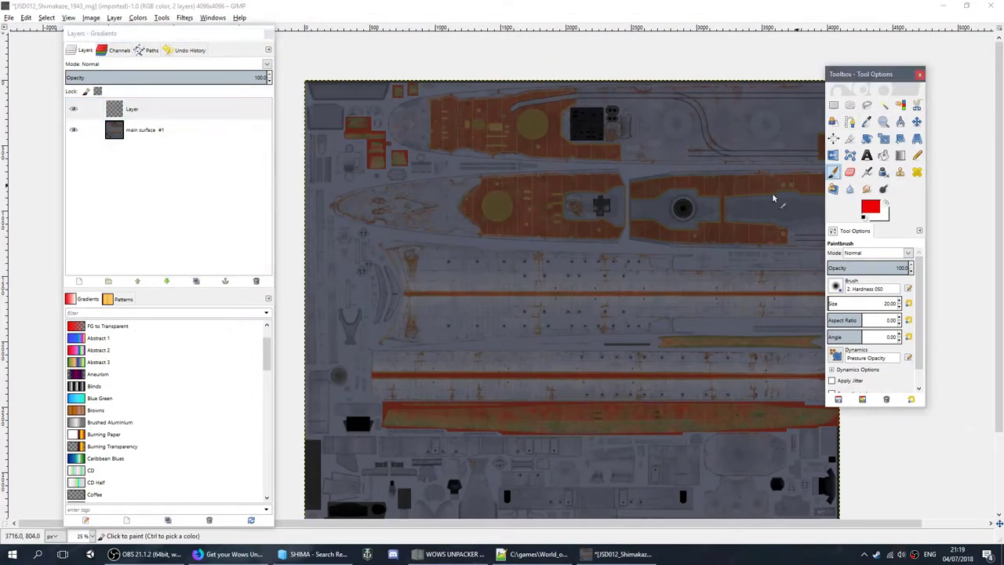
Set the Paintbrush size to 106.16 and paint two wavy red lines along the hull section on the new layer.
scroll(500, 334, "up", 2)
left_click(844, 307)
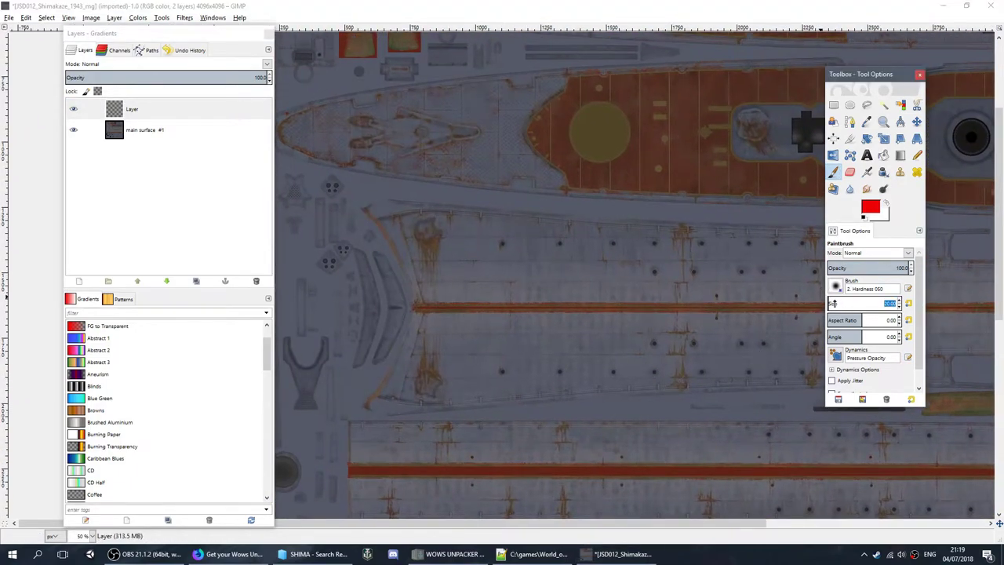
scroll(489, 311, "down", 2)
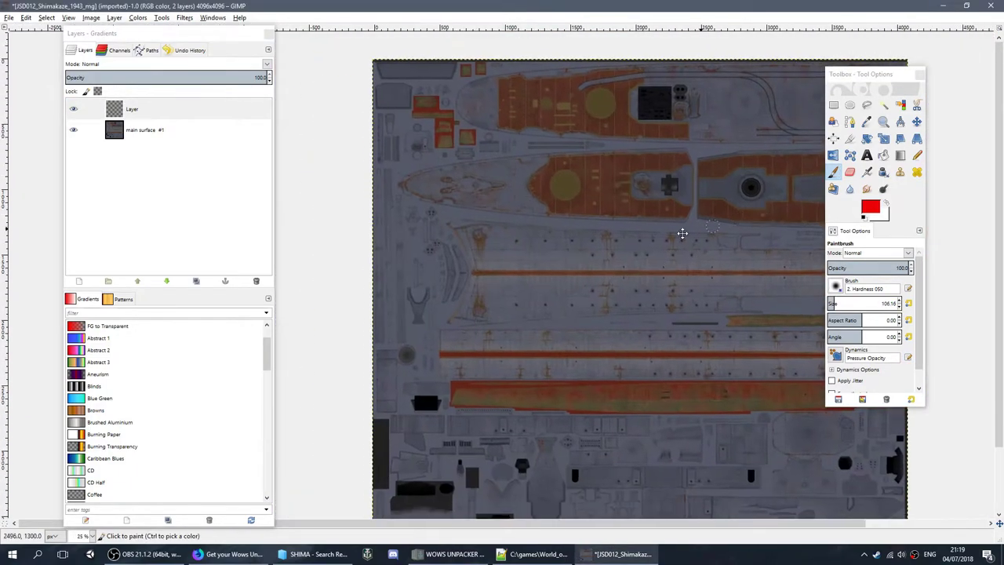
left_click_drag(664, 237, 501, 229)
scroll(389, 319, "down", 2)
scroll(381, 215, "left", 1)
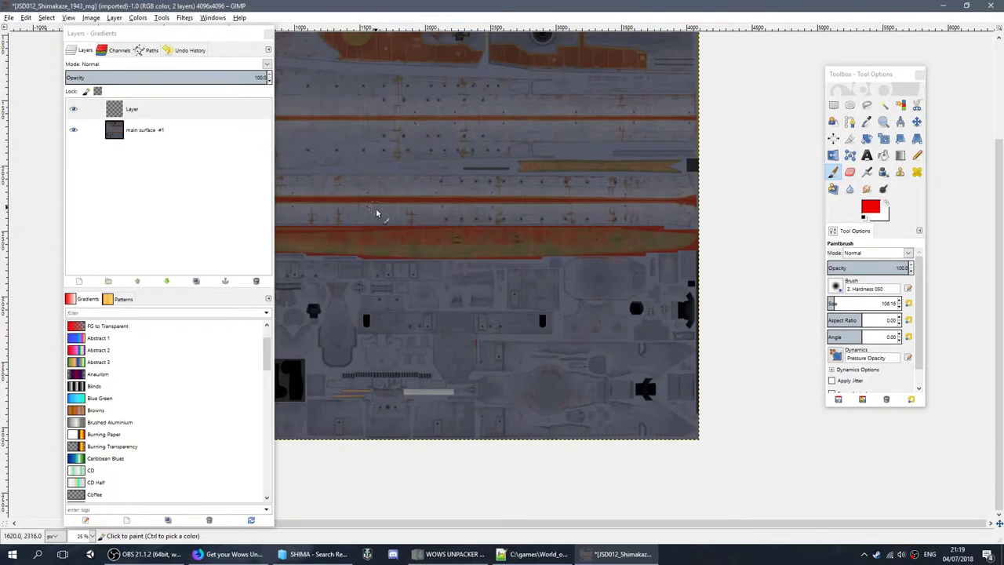
scroll(441, 138, "up", 3)
left_click_drag(396, 292, 436, 262)
left_click_drag(751, 247, 648, 257)
scroll(518, 259, "up", 3, "ctrl")
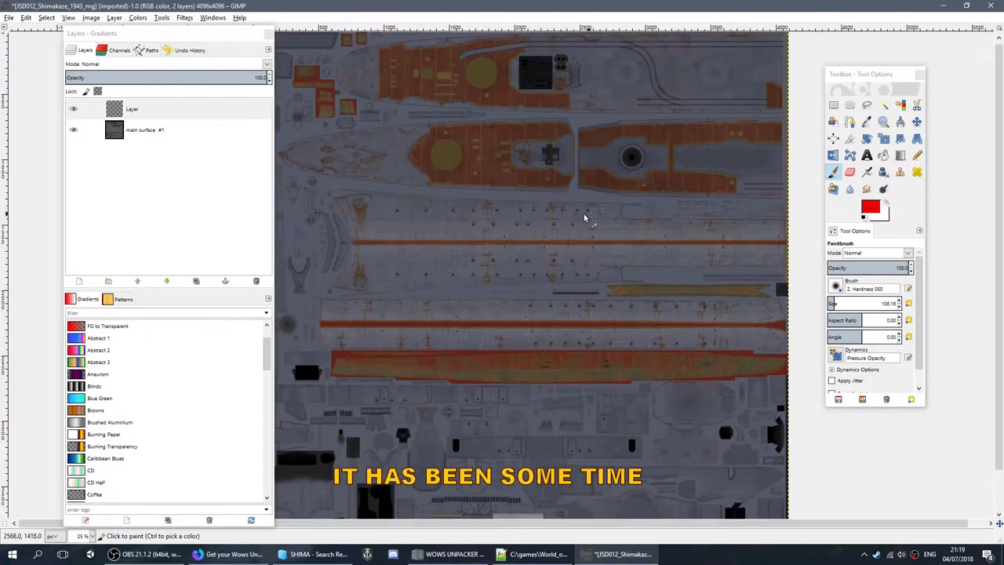
scroll(522, 228, "down", 3, "ctrl")
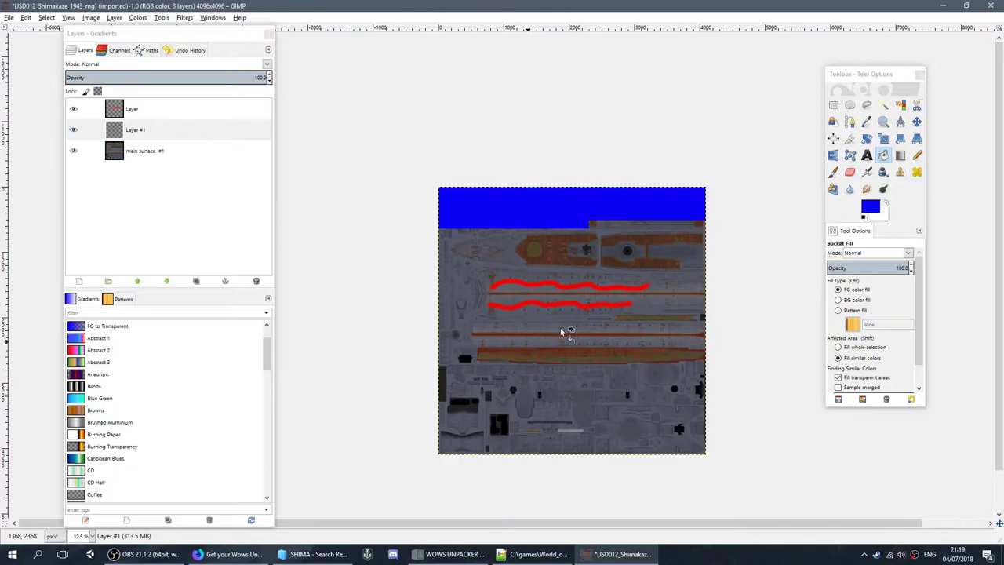
Fill Layer #1 beneath the red lines with blue, and compare the image with that layer hidden and shown.
left_click(560, 331)
scroll(560, 331, "up", 2, "ctrl")
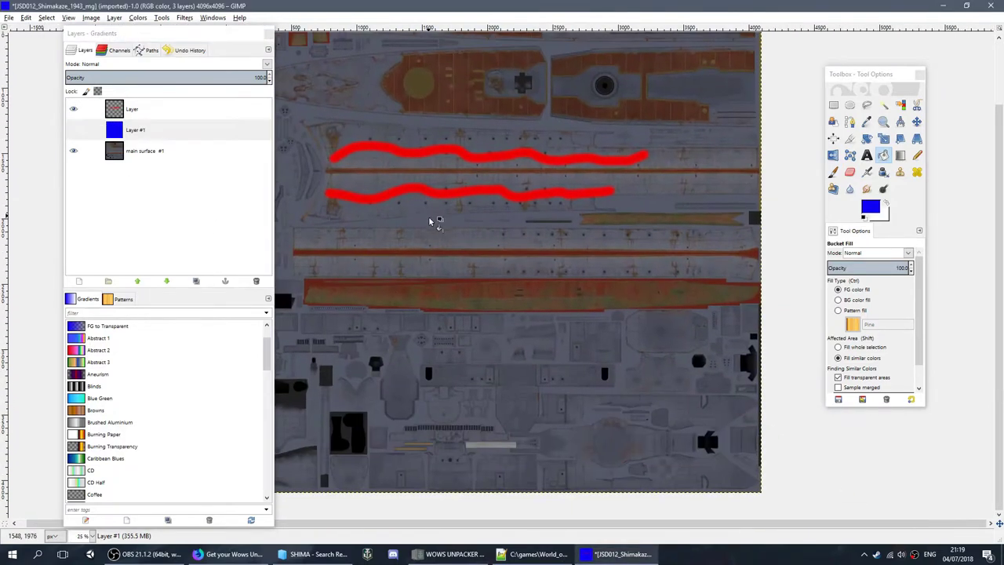
mouse_move(505, 297)
left_mouse_down()
mouse_move(591, 283)
mouse_move(495, 301)
left_mouse_up()
left_click_drag(487, 221, 575, 266)
left_click_drag(652, 235, 701, 328)
left_click_drag(510, 238, 687, 277)
left_click_drag(371, 200, 203, 137)
left_click(73, 129)
scroll(589, 274, "down", 3, "ctrl")
left_click_drag(588, 275, 492, 295)
scroll(571, 301, "up", 3, "ctrl")
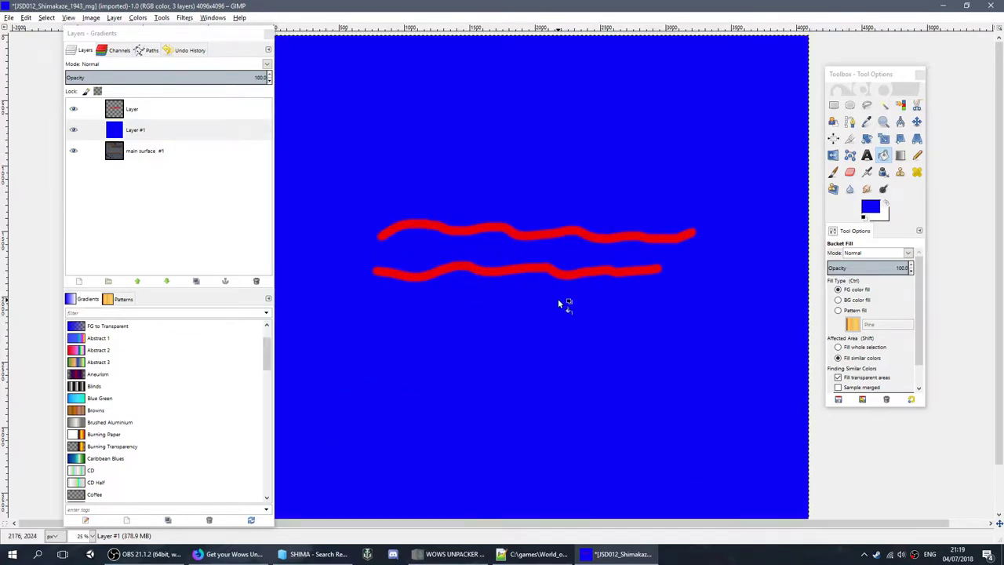
left_click_drag(557, 301, 551, 330)
scroll(497, 264, "down", 2, "ctrl")
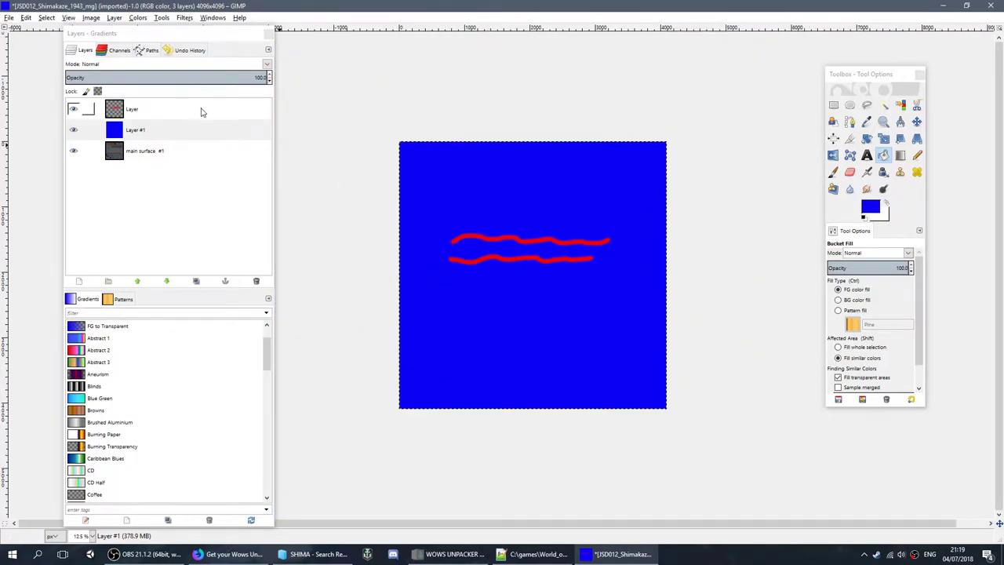
Merge the layer holding the red lines down into the blue Layer #1.
scroll(500, 280, "up", 1, "ctrl")
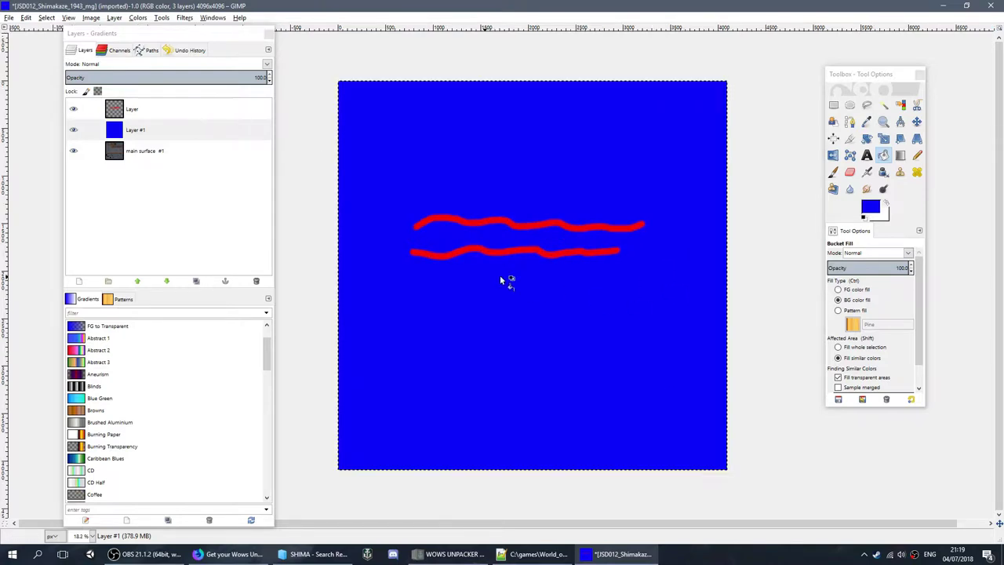
left_click(150, 108)
right_click(150, 108)
left_click(556, 242)
left_click_drag(556, 243, 672, 256)
Choose the 2. Hardness 100 paintbrush and paint freehand green lines over the blue layer, plus a black stroke along its upper edge.
left_click(834, 173)
left_click_drag(820, 299, 737, 231)
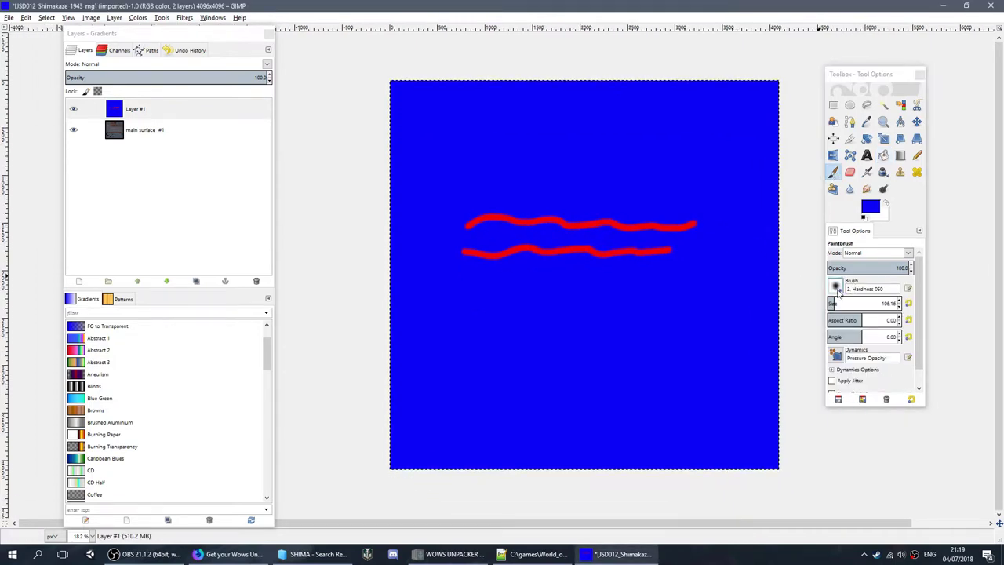
left_click(834, 287)
left_click(862, 318)
left_click(870, 206)
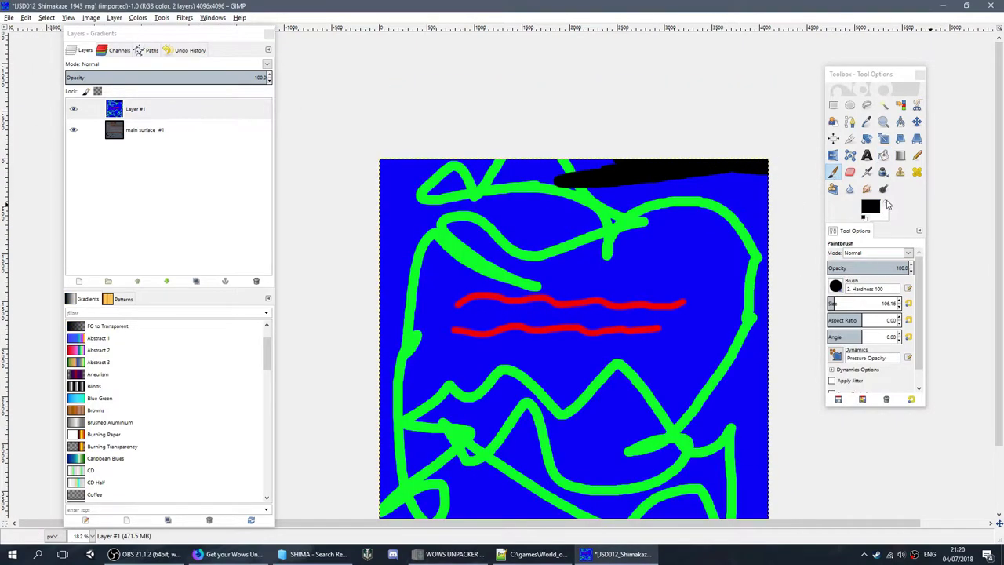
Make white the foreground colour and paint a thick white band across the upper part of the blue layer.
left_click(886, 203)
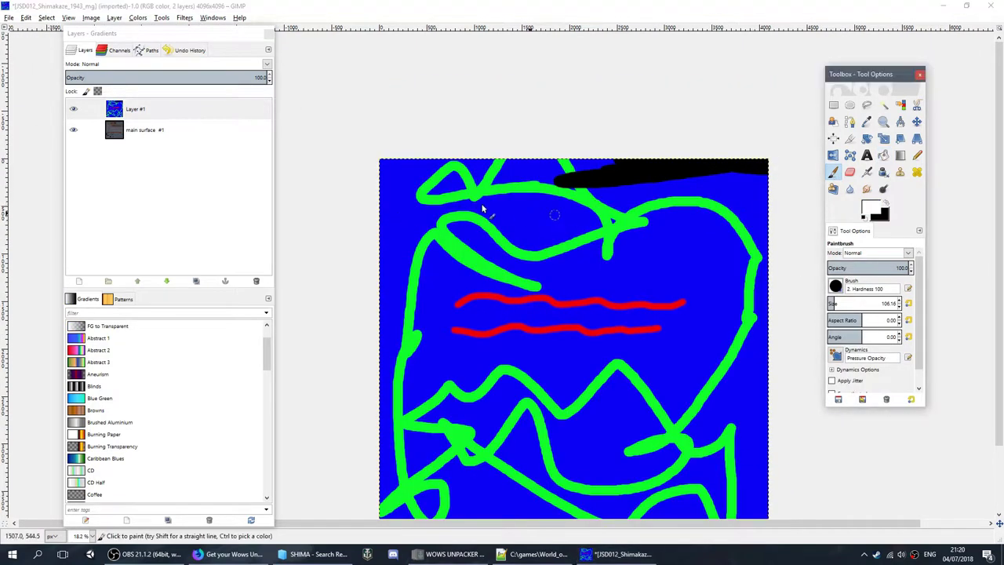
mouse_move(447, 201)
left_mouse_down()
mouse_move(544, 196)
mouse_move(563, 211)
left_mouse_up()
left_click_drag(681, 227, 539, 254)
mouse_move(406, 290)
left_mouse_down()
mouse_move(672, 278)
mouse_move(553, 264)
mouse_move(421, 152)
mouse_move(501, 216)
mouse_move(487, 233)
left_mouse_up()
Look over the painted pattern and merge Layer #1 down into main surface #1.
scroll(596, 211, "right", 2)
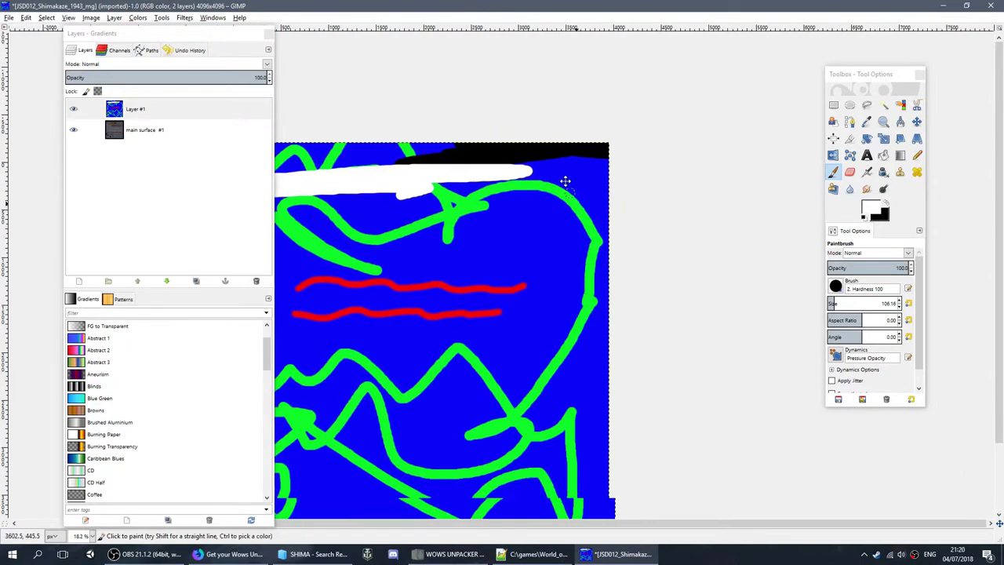
scroll(557, 196, "down", 2)
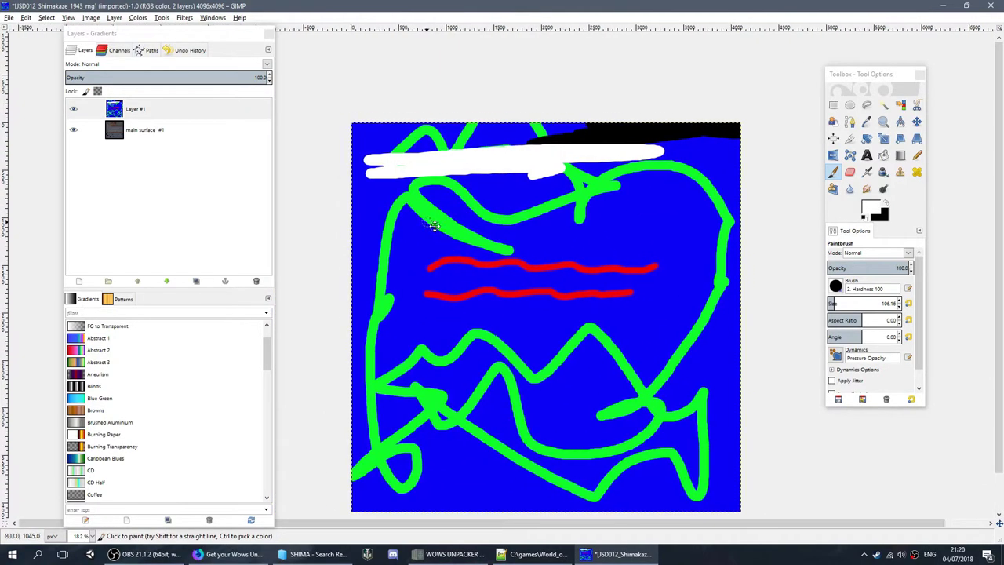
scroll(462, 226, "up", 2)
scroll(576, 262, "down", 2)
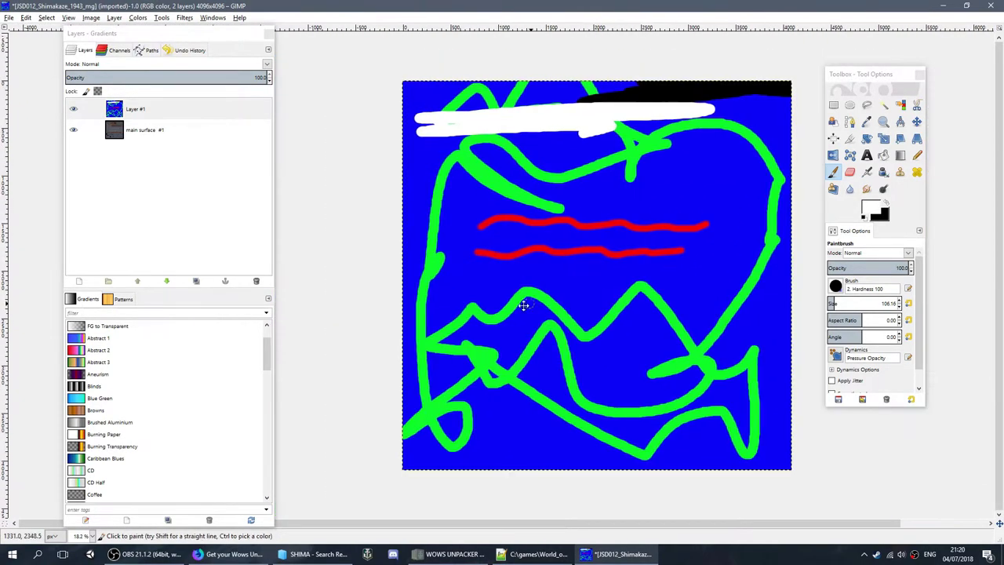
scroll(586, 344, "up", 1)
left_click_drag(497, 258, 441, 281)
right_click(126, 115)
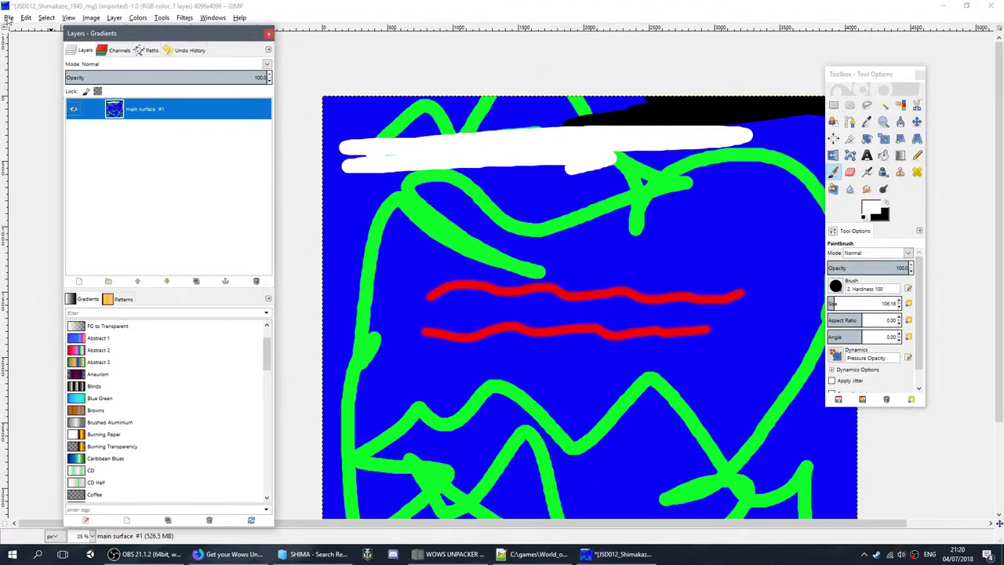
Start exporting the image and choose the res_mods/0.7.7.0/content/gameplay/common/camouflages/textures folder as the destination.
left_click(8, 17)
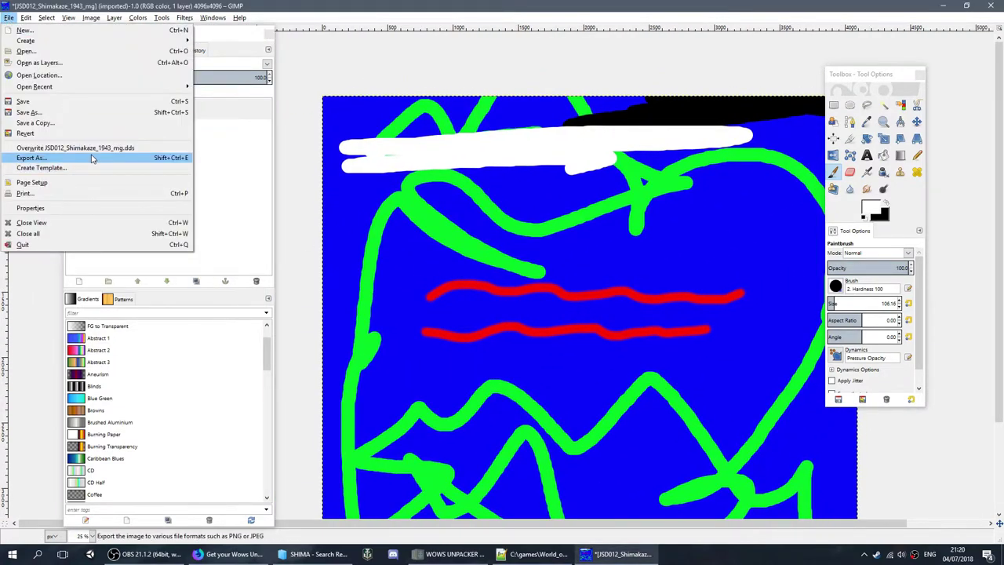
left_click(91, 157)
left_click(817, 149)
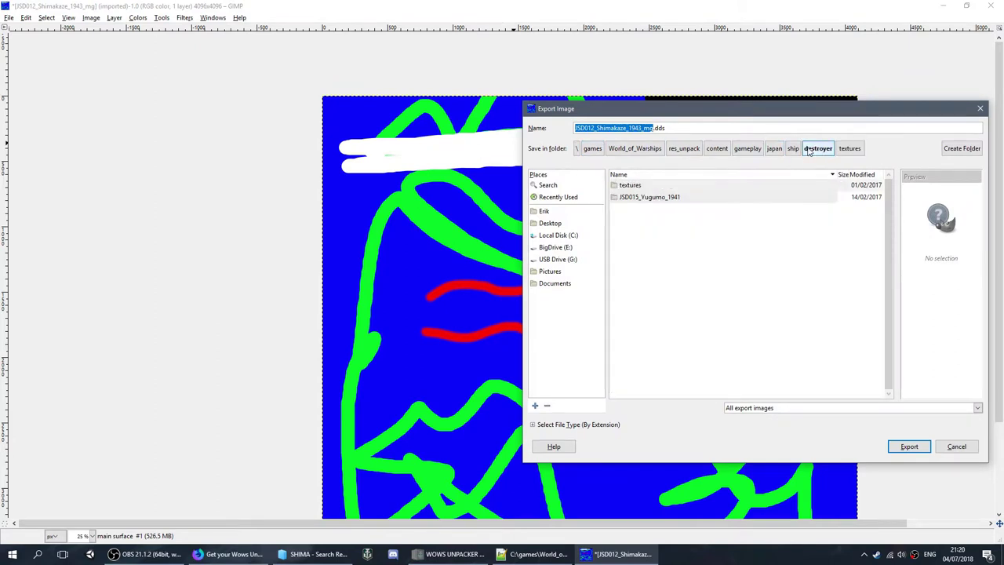
left_click(793, 150)
left_click(772, 150)
Name the export Shimmy.dds and save it as DDS with no compression and the default format.
left_click_drag(652, 128, 580, 124)
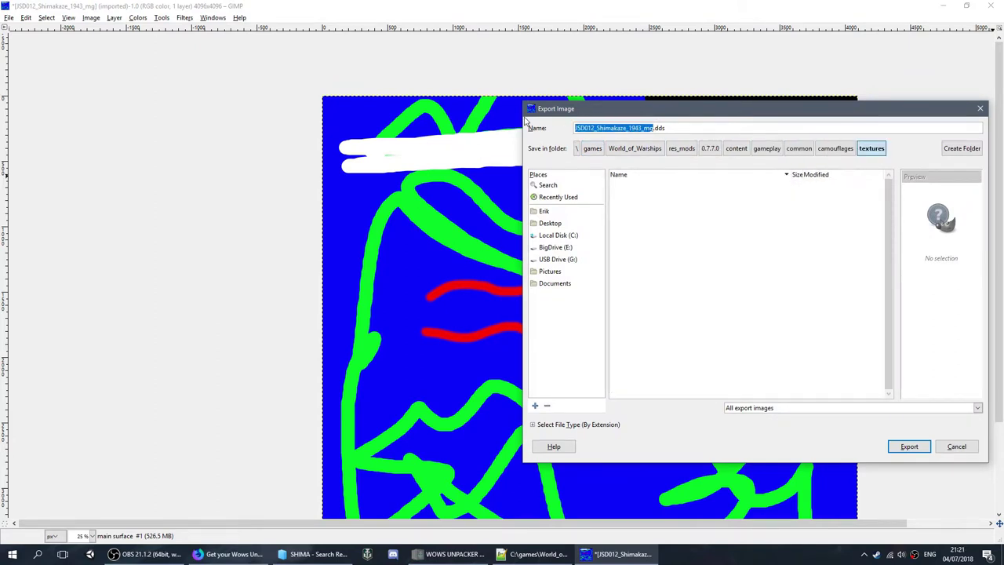
type("Shimmy")
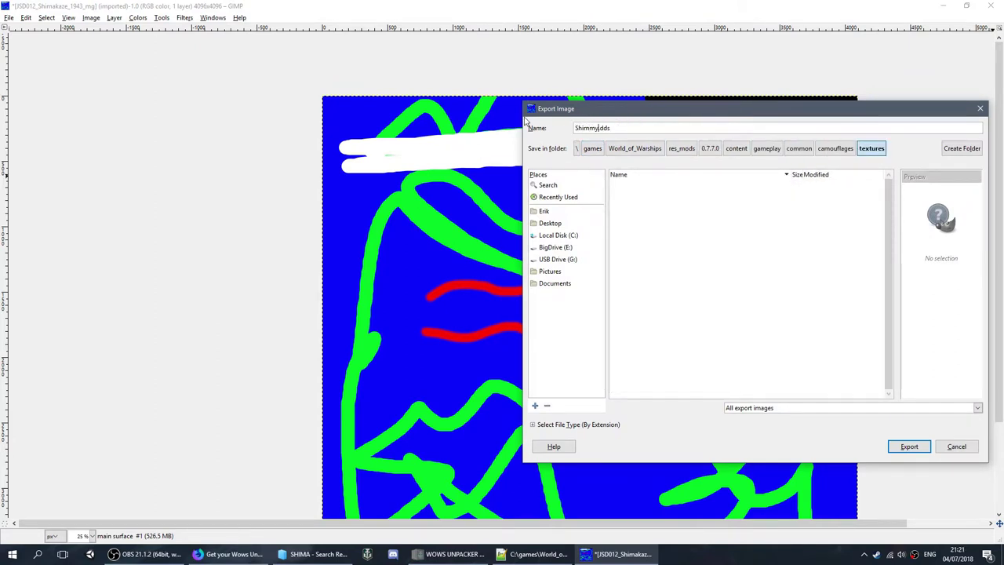
key("Return")
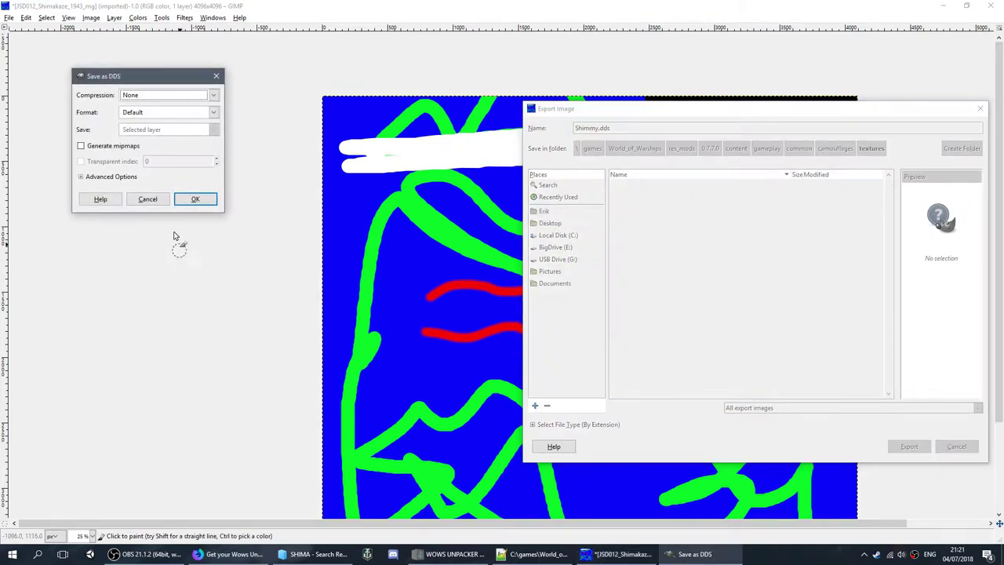
left_click(192, 199)
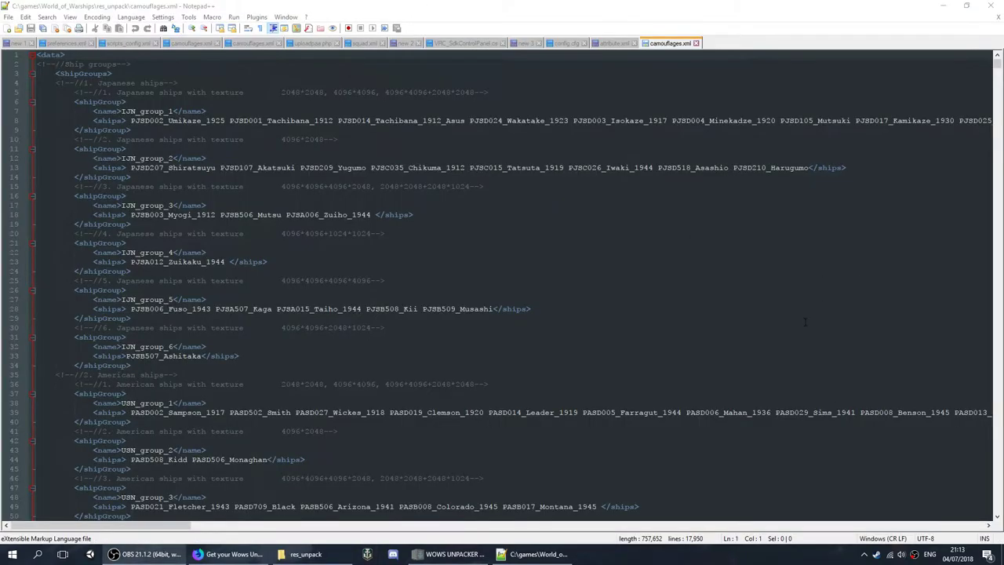
Switch to camouflages.xml in Notepad++ and look through the ship groups and the camouflage entries near the file's end.
scroll(804, 321, "down", 20)
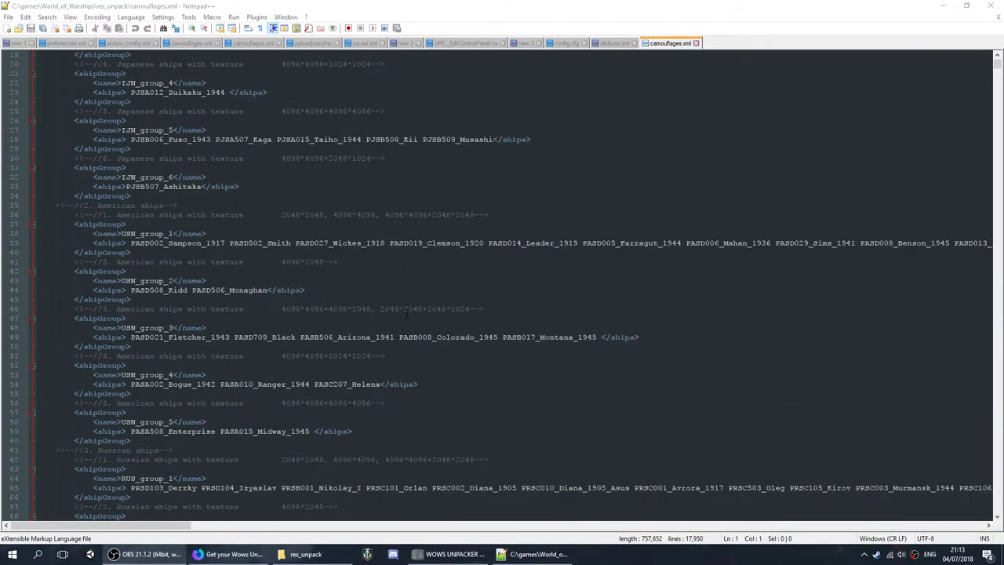
scroll(321, 293, "down", 18)
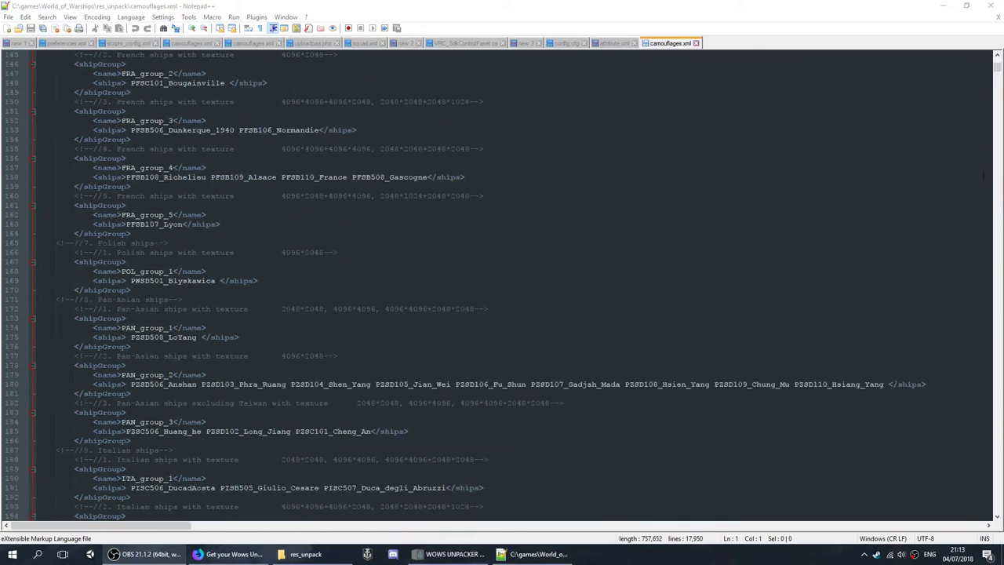
left_click_drag(996, 69, 976, 518)
scroll(502, 282, "up", 5)
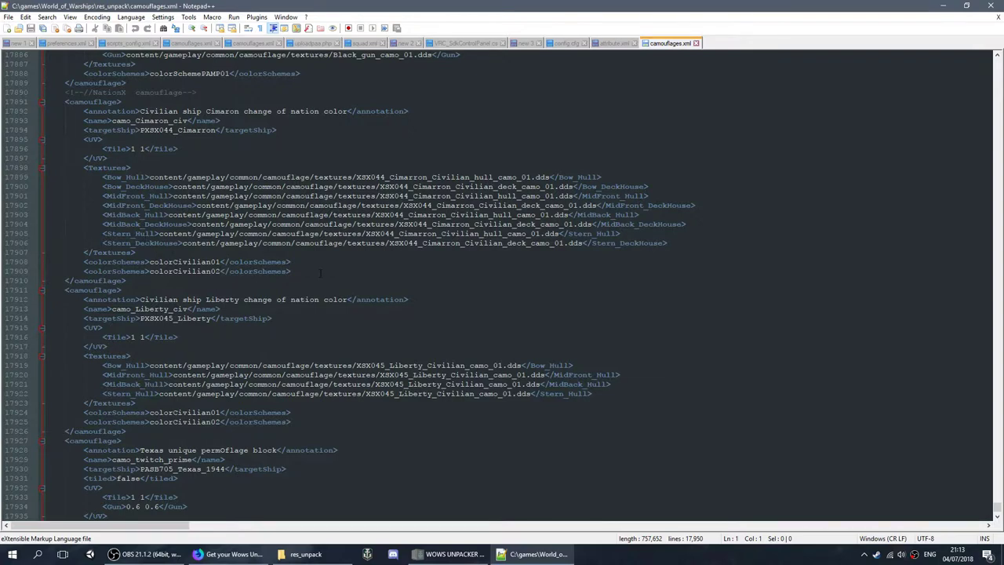
scroll(320, 272, "up", 20)
scroll(236, 259, "up", 4)
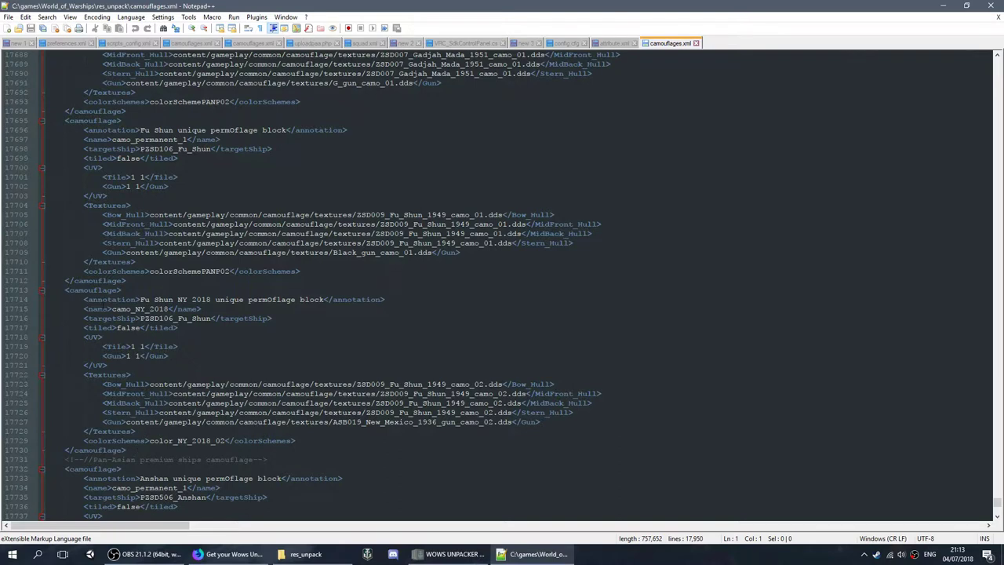
Examine the Fu Shun NY 2018 camouflage block's name, target ship and texture paths, and the similar blocks above it.
left_click_drag(101, 307, 269, 319)
left_click(262, 317)
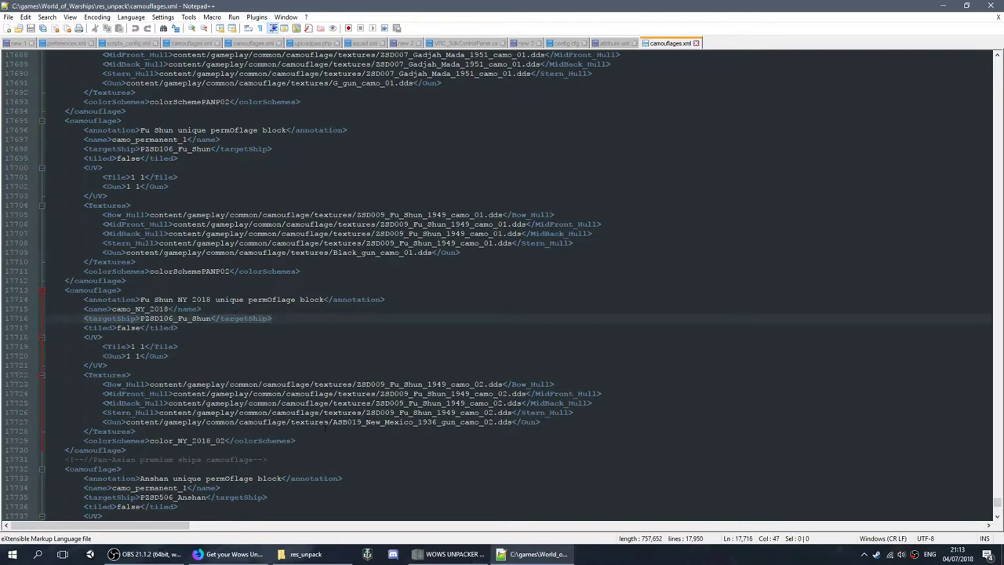
left_click_drag(99, 384, 583, 402)
left_click(459, 422)
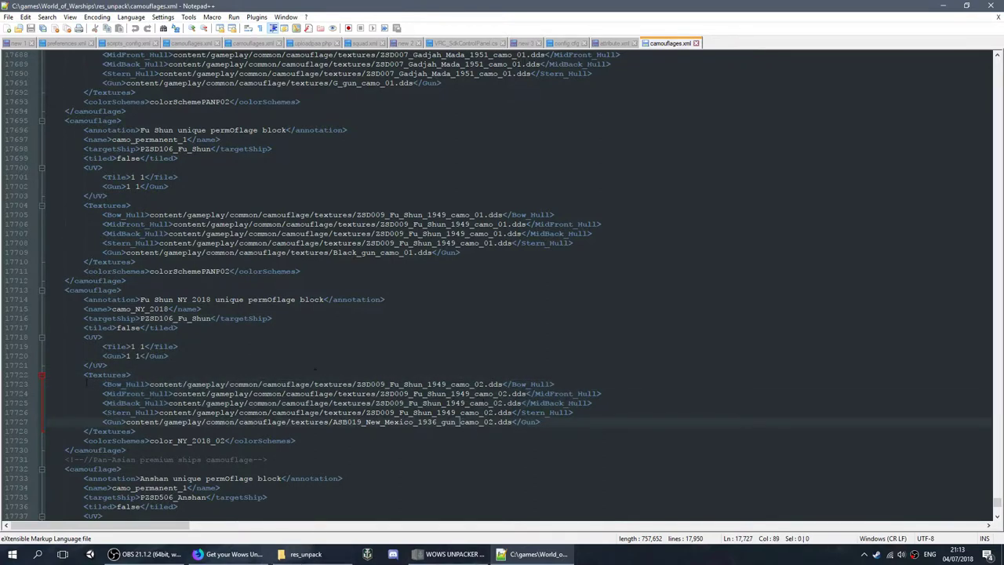
scroll(505, 285, "up", 4)
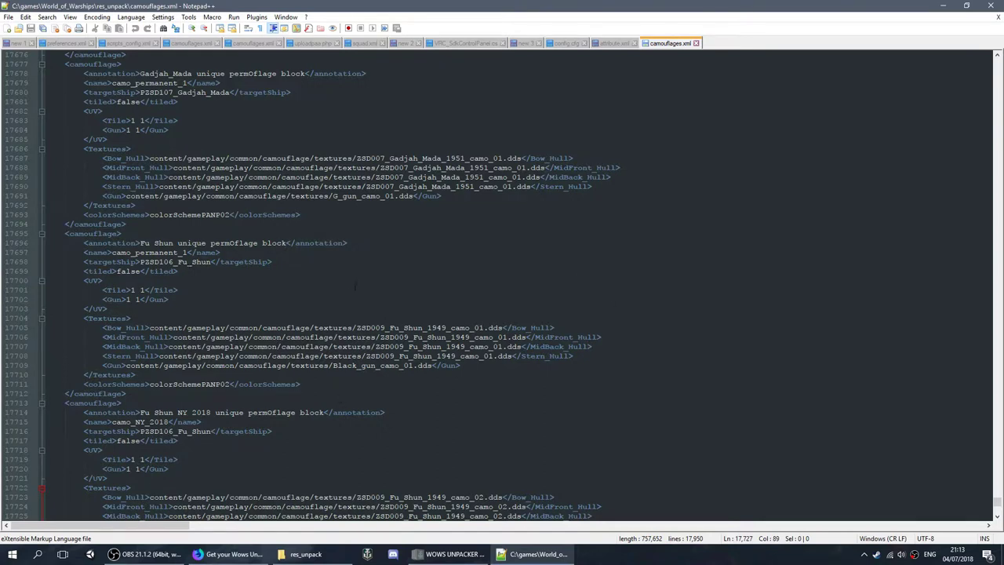
scroll(754, 282, "up", 17)
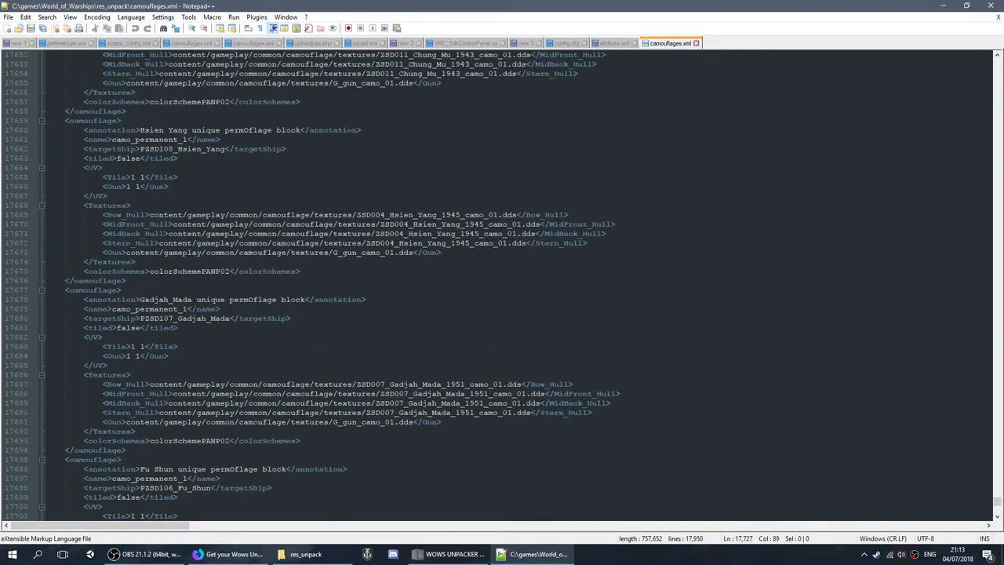
Search camouflages.xml for shimakaze and go through the matches to the Shimakaze unique permOflage block.
scroll(957, 370, "down", 12)
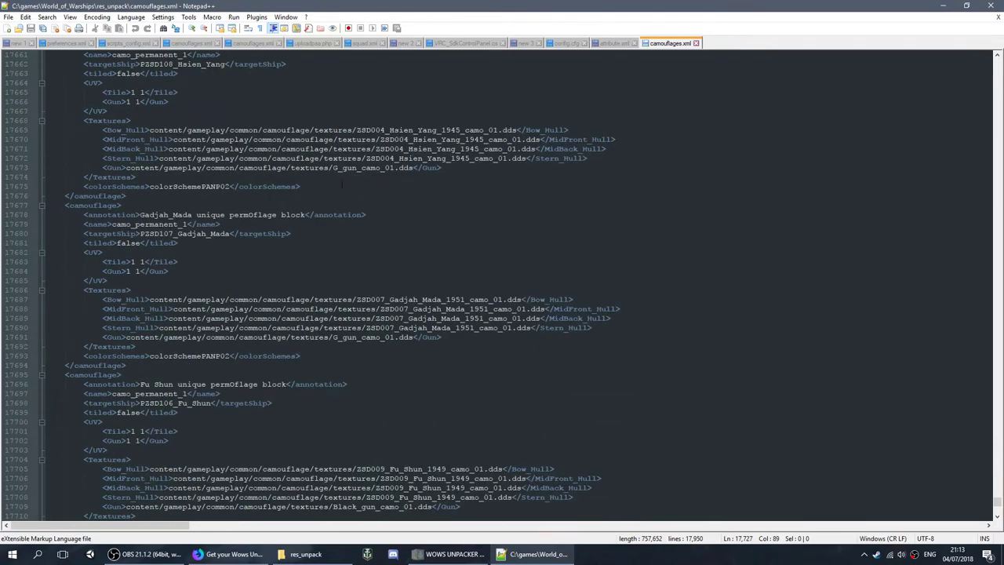
scroll(346, 196, "up", 3)
key("ctrl+f")
type("shimakaze")
key("Return")
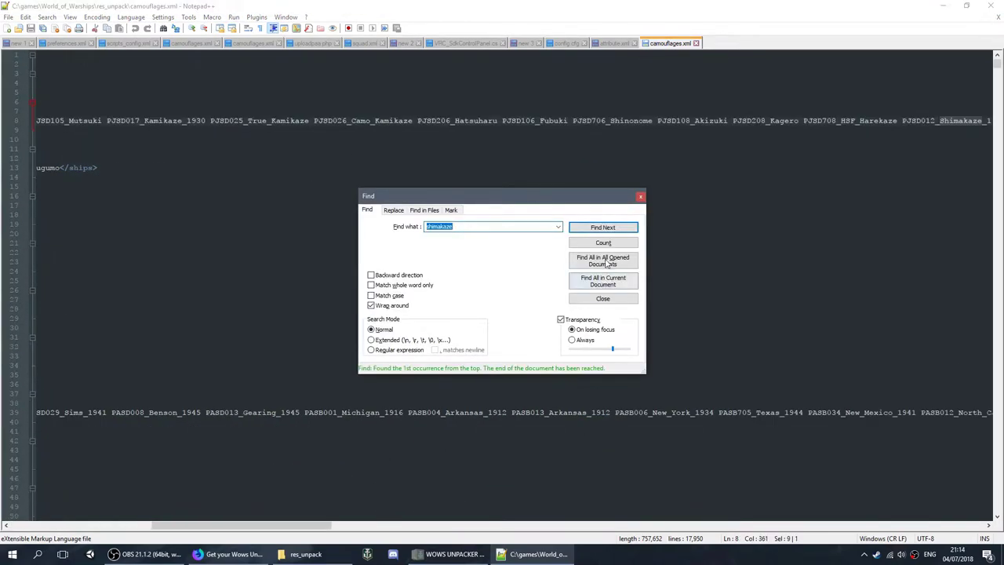
left_click(604, 228)
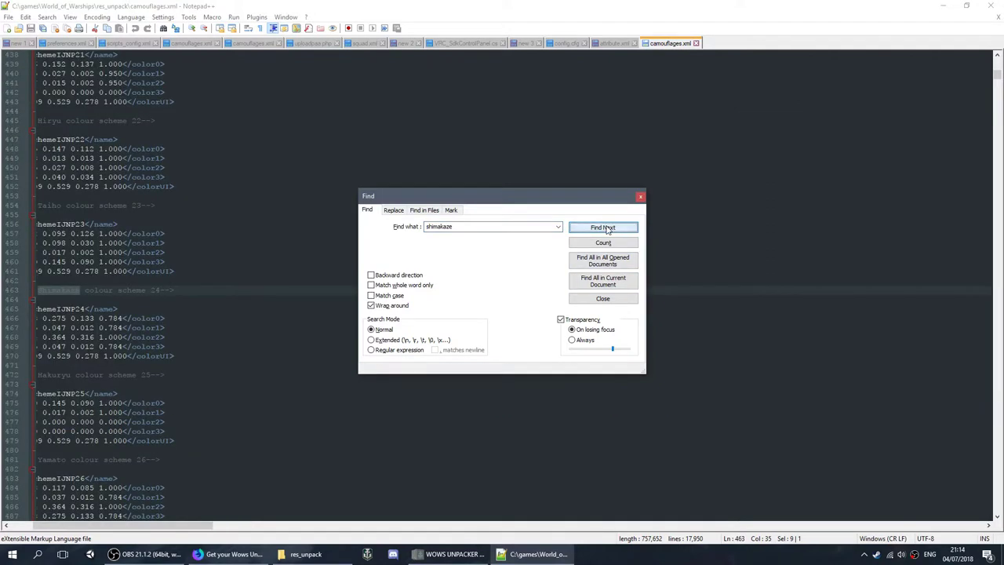
left_click(604, 228)
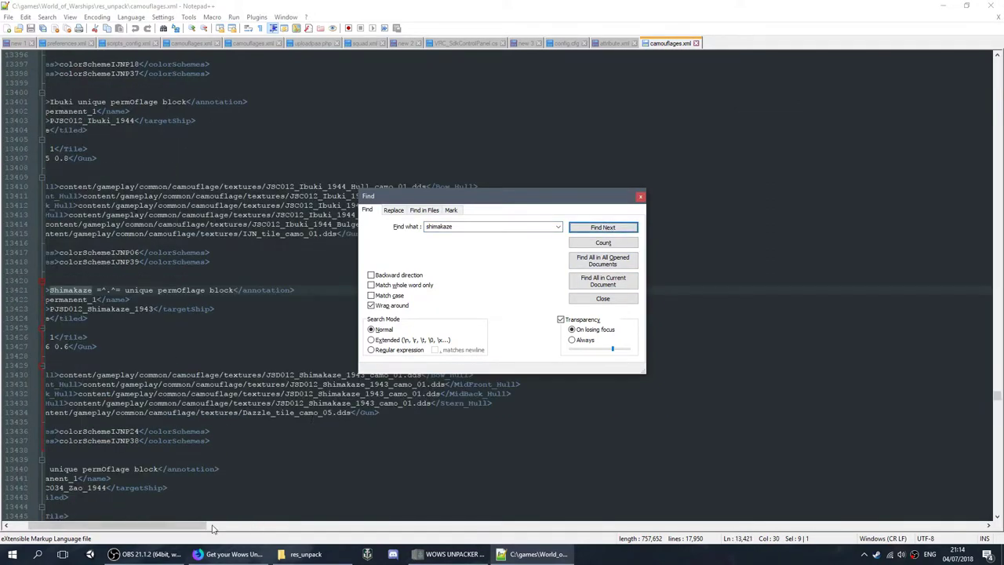
left_click_drag(136, 526, 78, 526)
left_click(640, 196)
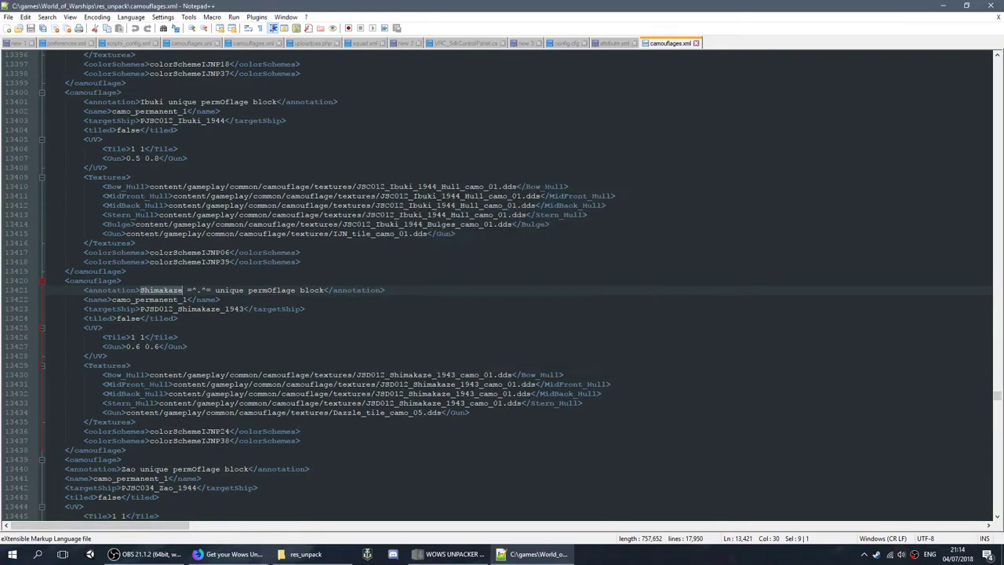
Examine the Shimakaze block's annotation, name, target ship, tiled setting and gun UV values.
left_click_drag(183, 290, 209, 290)
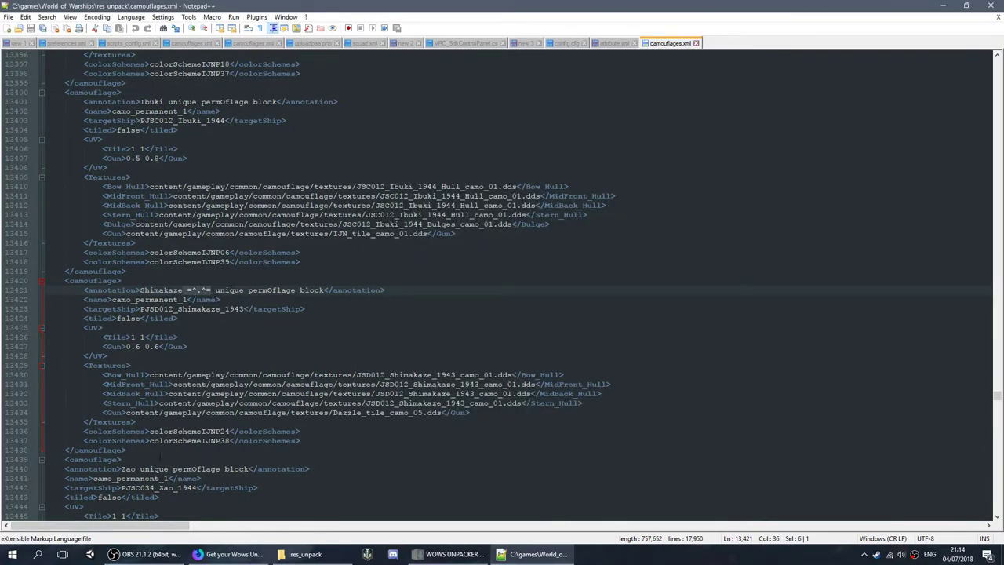
left_click(167, 450)
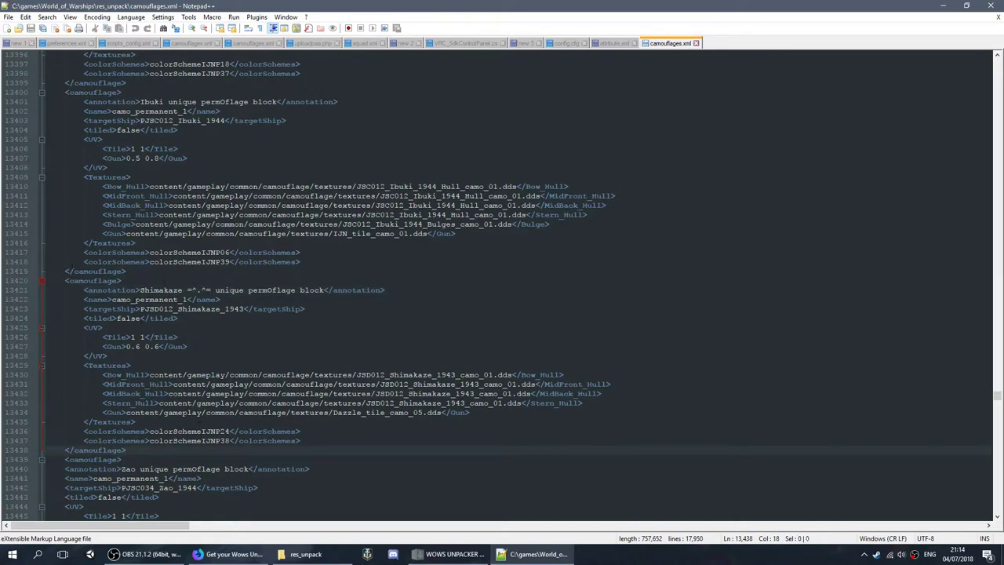
left_click_drag(78, 290, 419, 287)
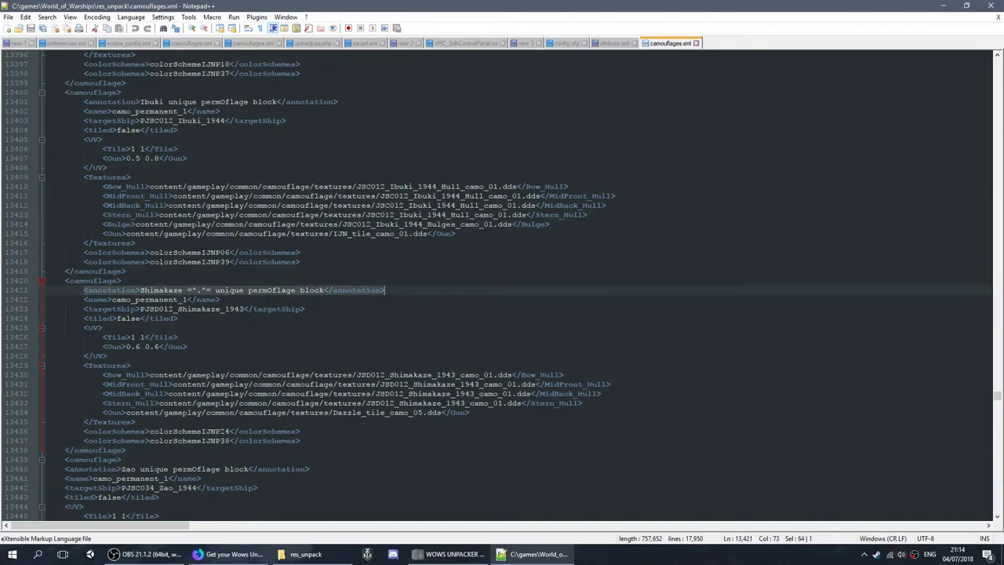
left_click(135, 299)
double_click(135, 300)
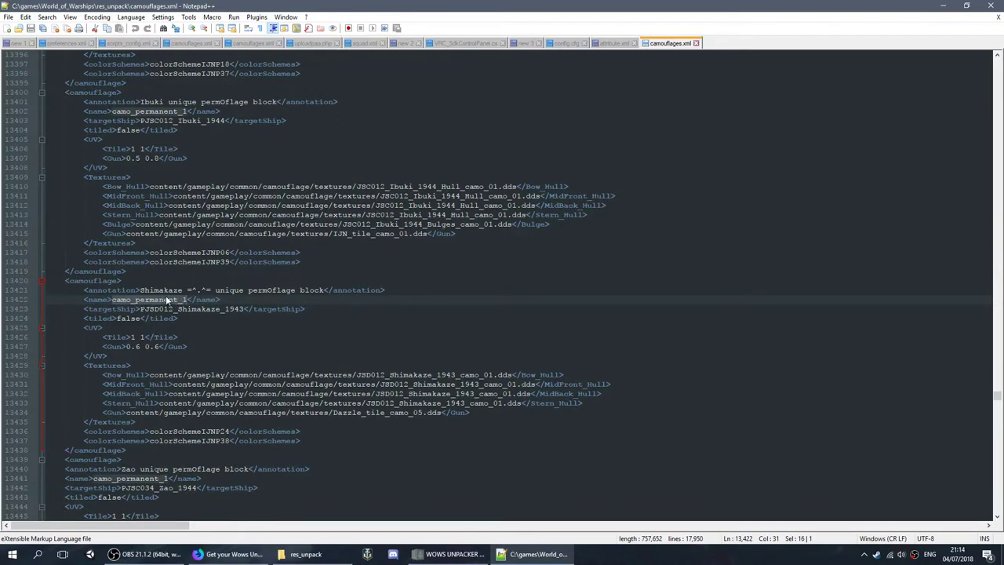
double_click(161, 309)
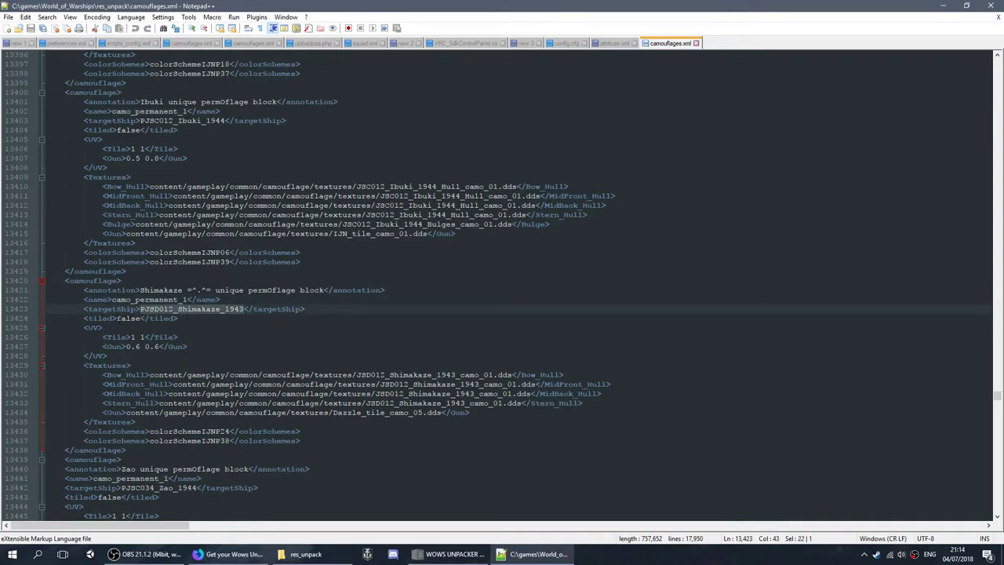
double_click(120, 317)
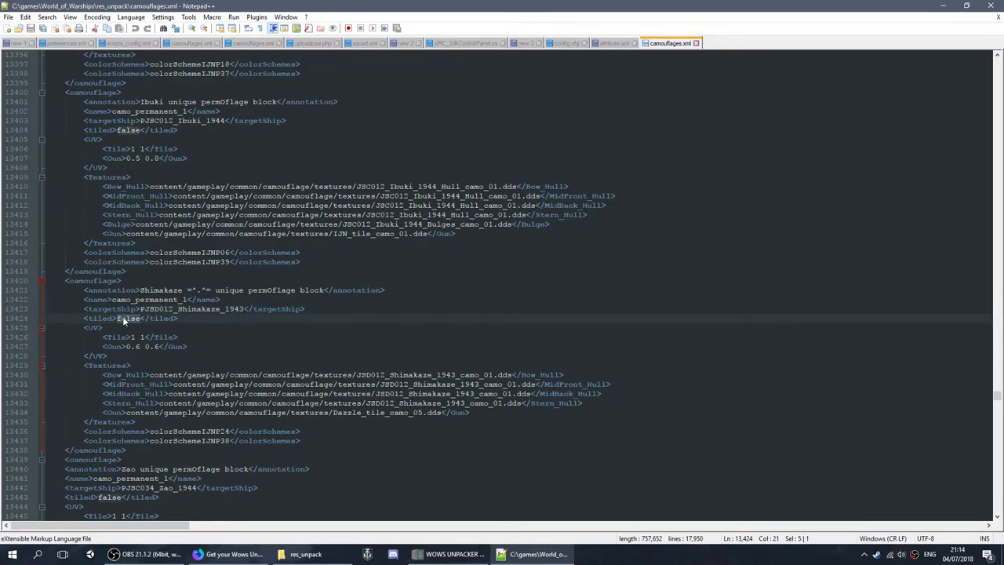
left_click_drag(126, 346, 159, 346)
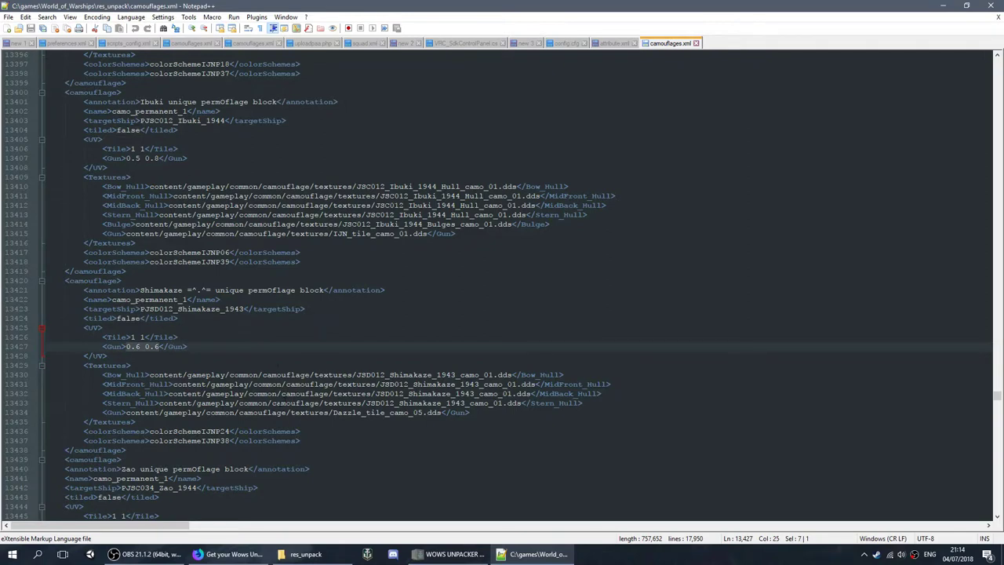
Examine the Shimakaze block's Bow_Hull texture path, its two colorSchemes entries and the extent of the whole block.
left_click_drag(148, 374, 511, 374)
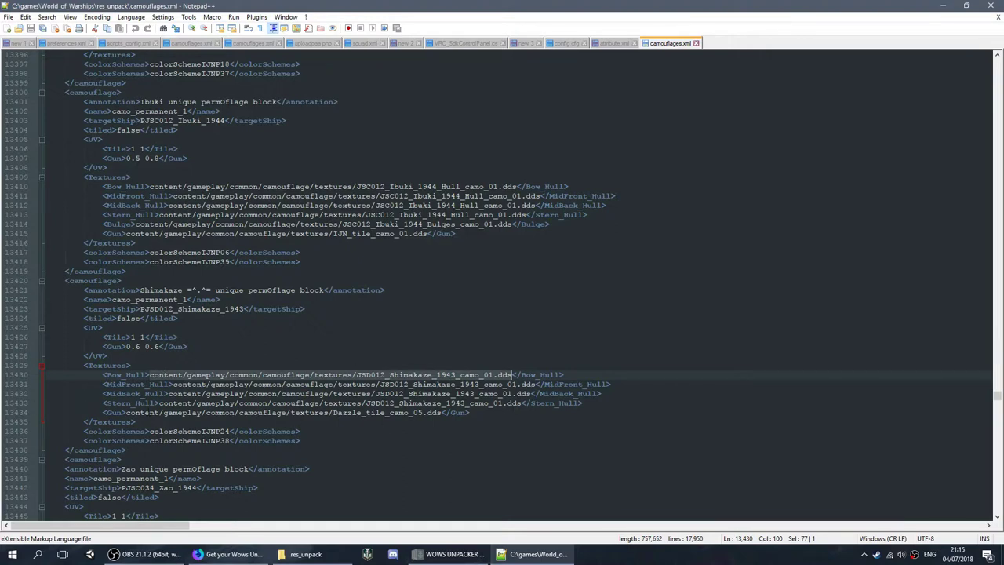
double_click(162, 431)
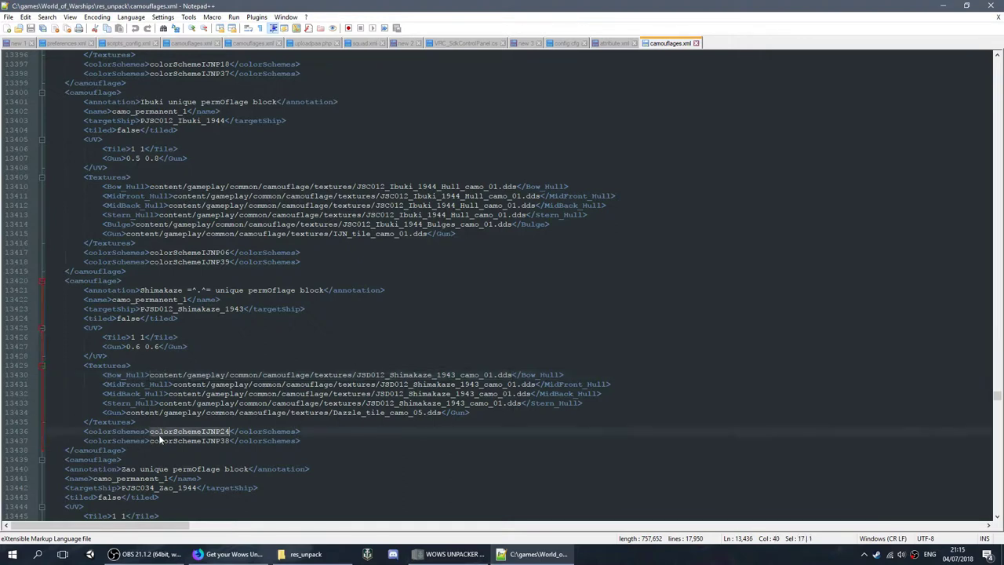
double_click(181, 441)
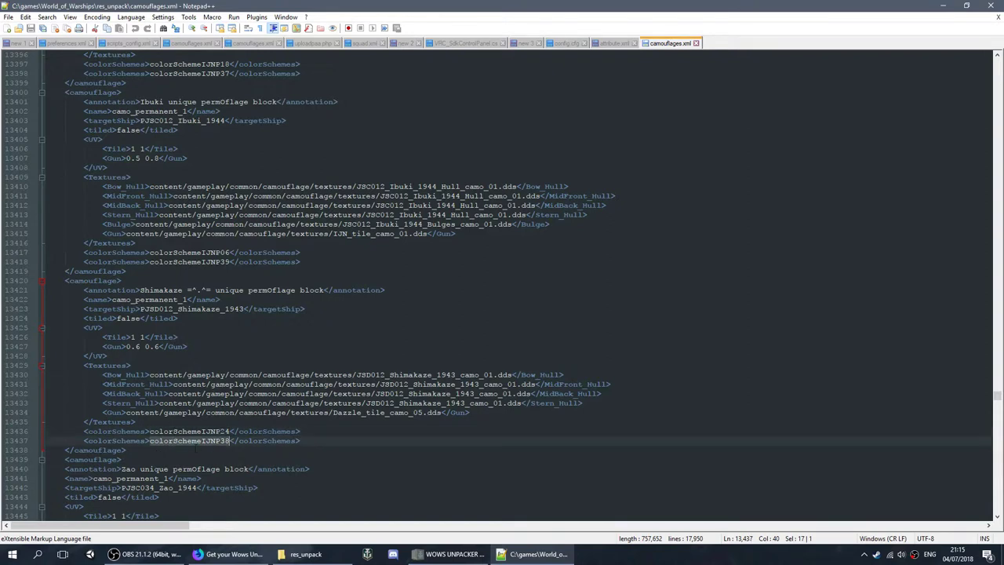
double_click(190, 432)
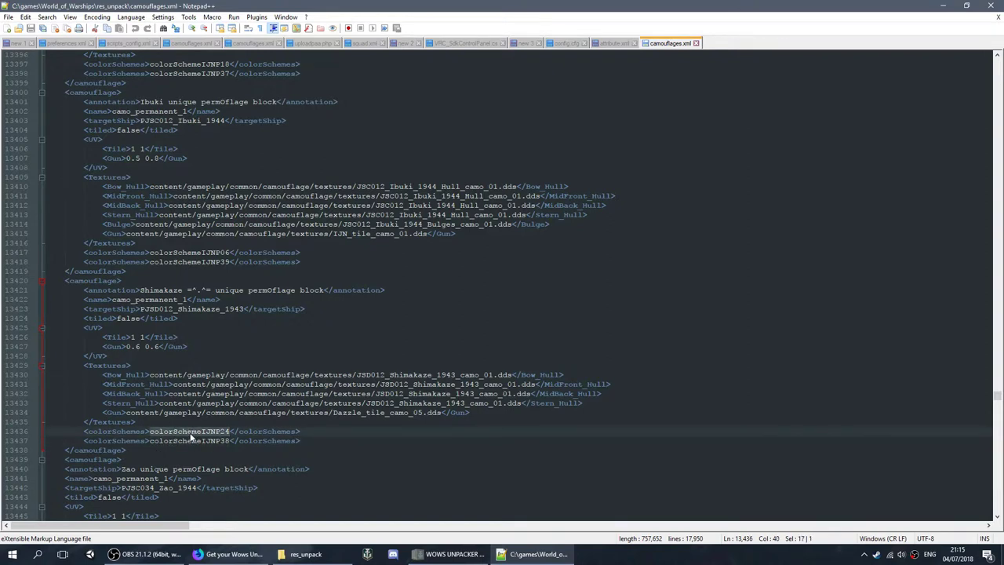
double_click(183, 441)
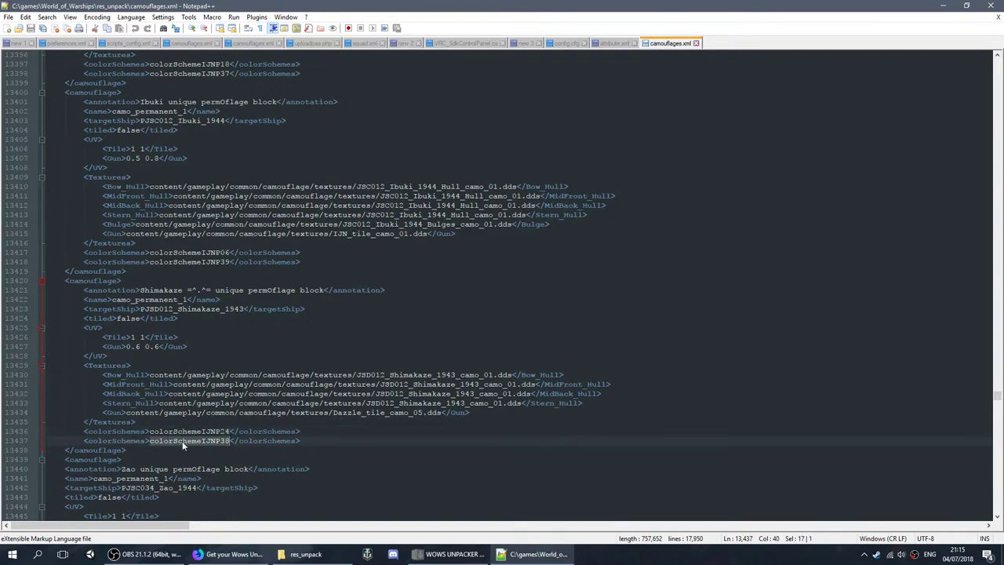
double_click(201, 432)
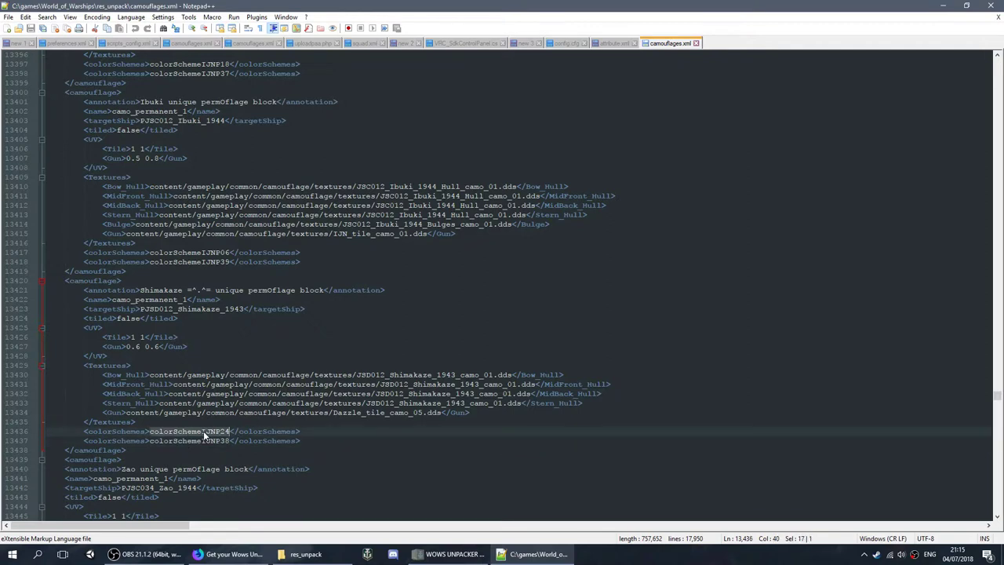
mouse_move(84, 432)
left_mouse_down()
mouse_move(323, 437)
mouse_move(65, 432)
left_mouse_up()
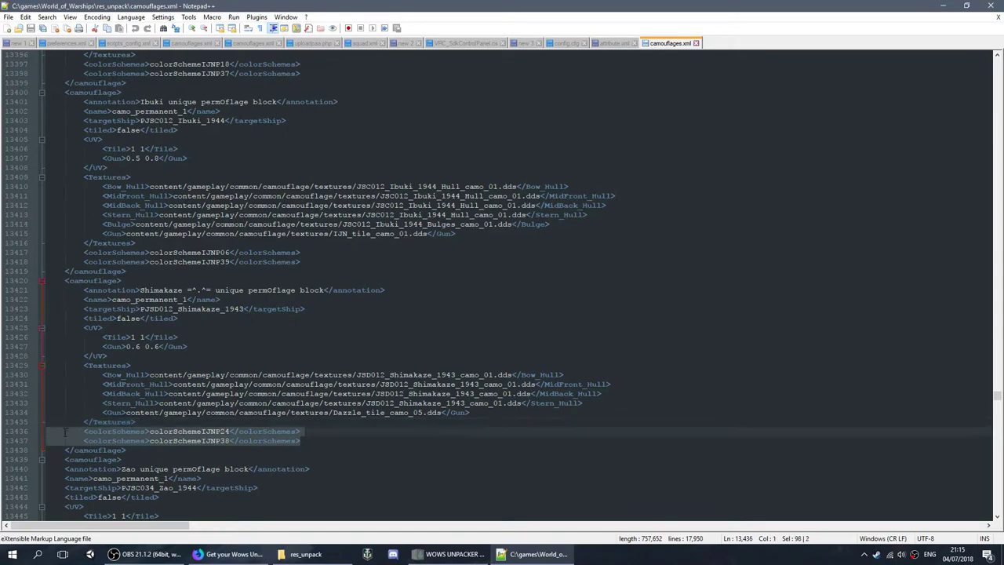
left_click(155, 450)
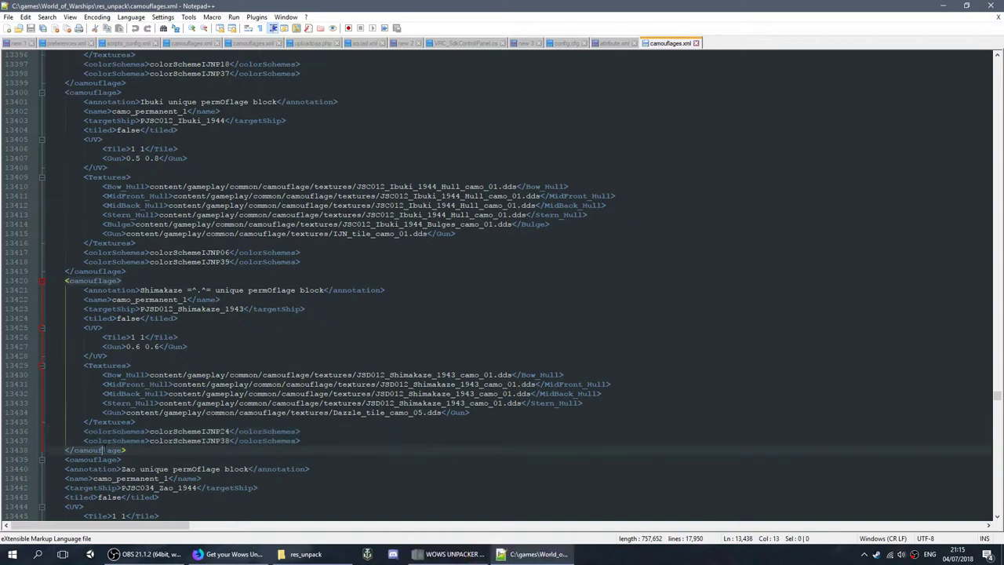
left_click_drag(58, 279, 236, 455)
Change the texture file name in the Shimakaze block's Bow_Hull path to Shimmy.dds.
left_click(419, 403)
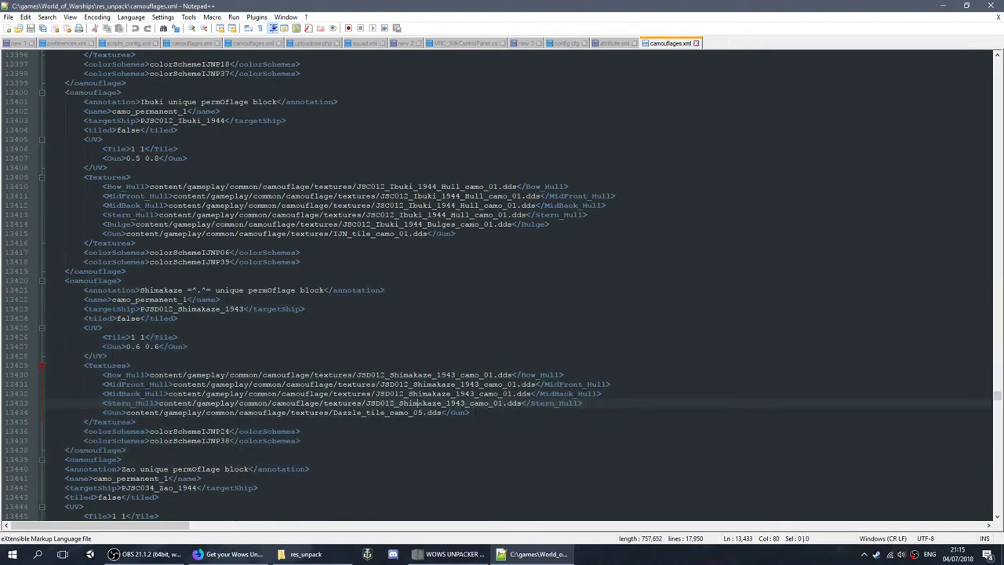
left_click_drag(365, 403, 521, 403)
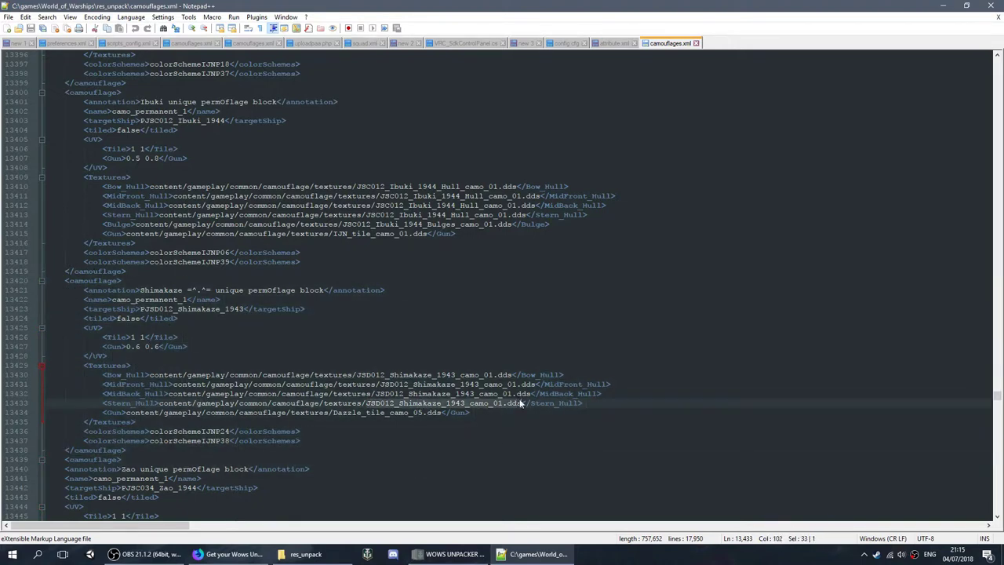
key("shift+Left")
key("shift+Left")
key("shift+Left")
key("shift+Left")
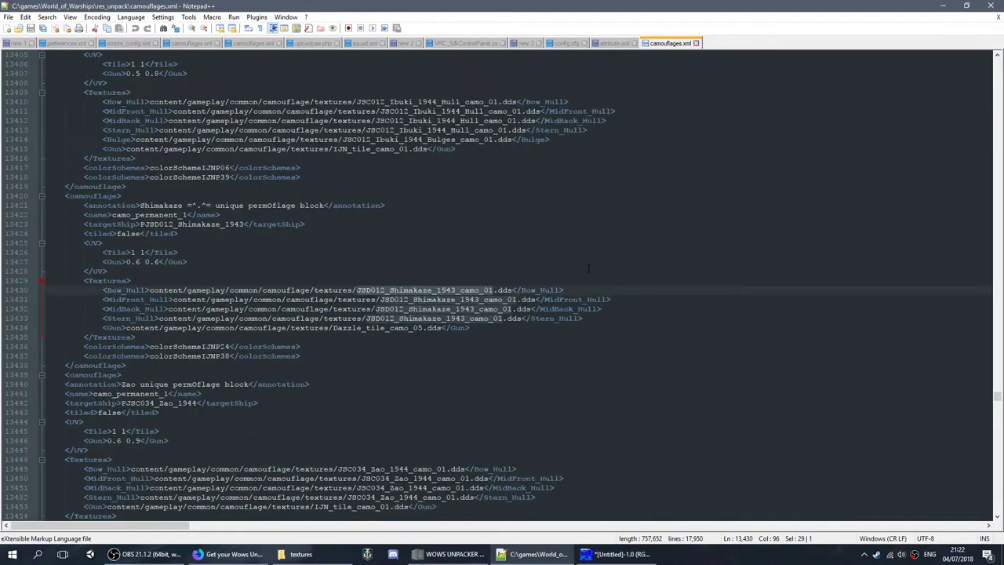
type("Shimmy")
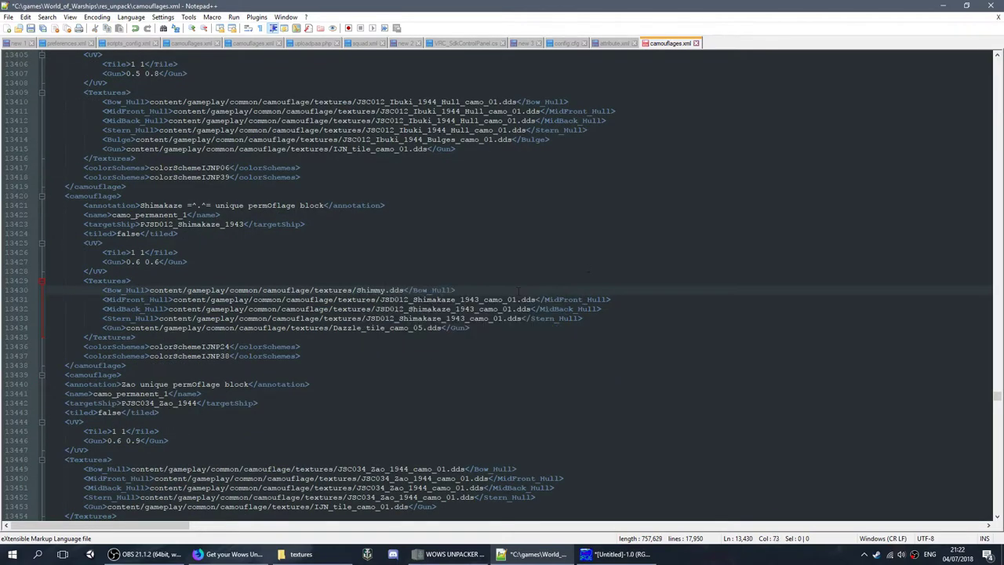
Copy the Shimmy.dds file name into the Shimakaze block's MidFront_Hull, MidBack_Hull and Stern_Hull texture paths.
left_click_drag(150, 290, 405, 290)
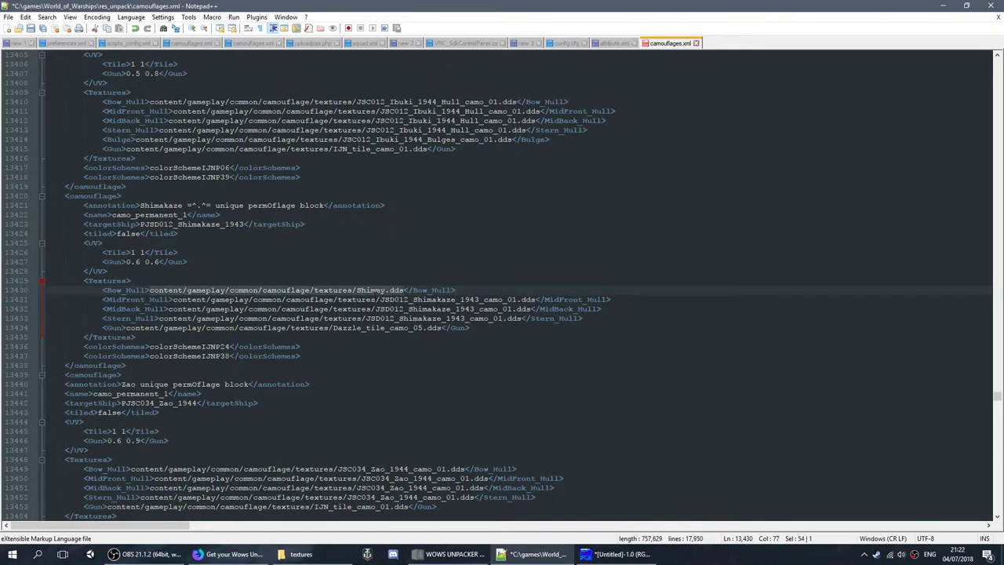
left_click(375, 299)
left_click_drag(220, 290, 535, 299)
key("ctrl+c")
key("ctrl+v")
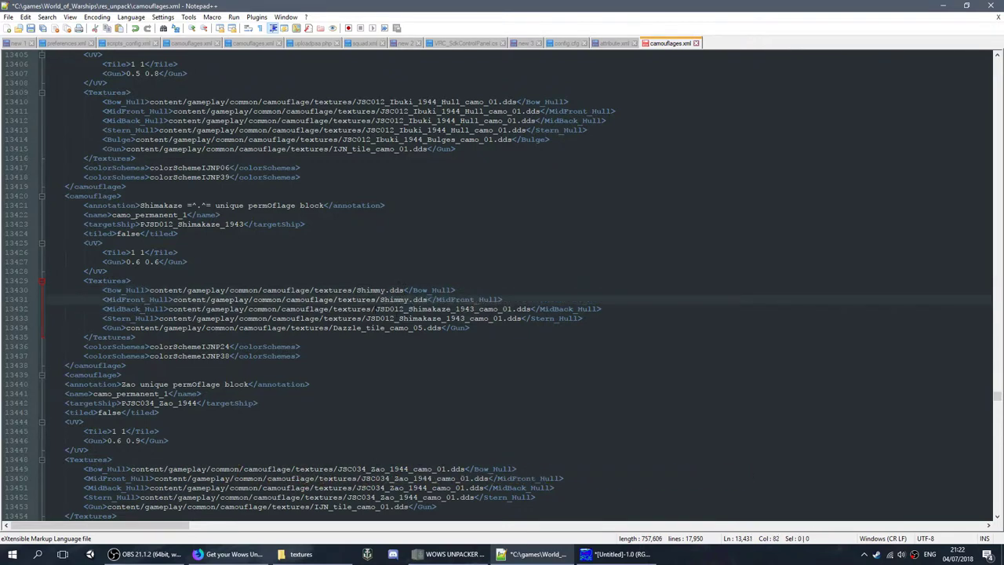
left_click_drag(375, 309, 530, 309)
key("ctrl+v")
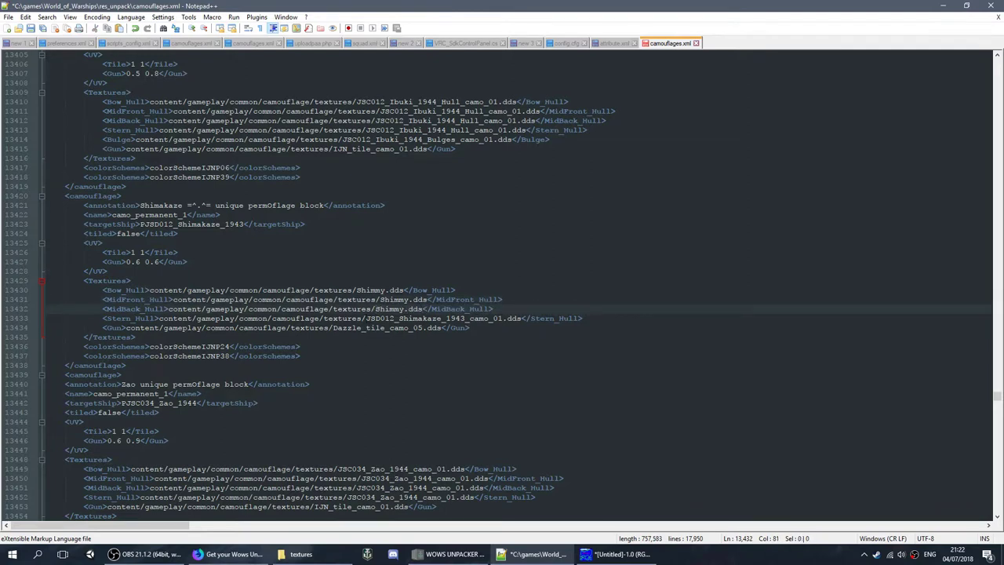
left_click_drag(366, 318, 523, 318)
key("ctrl+v")
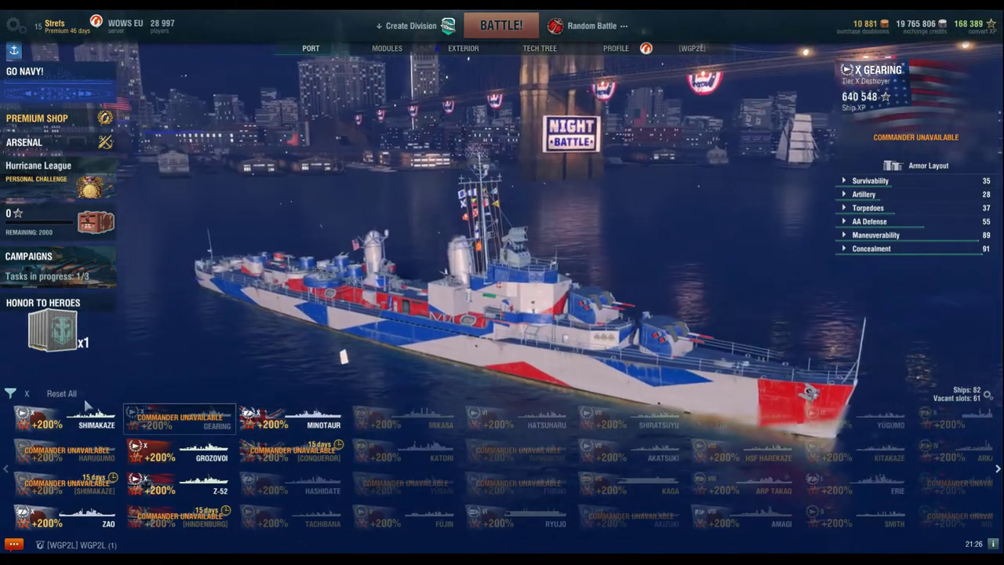
Switch to World of Warships, open the Shimakaze's exterior camouflage options and inspect the ship's hull from several angles.
left_click(66, 418)
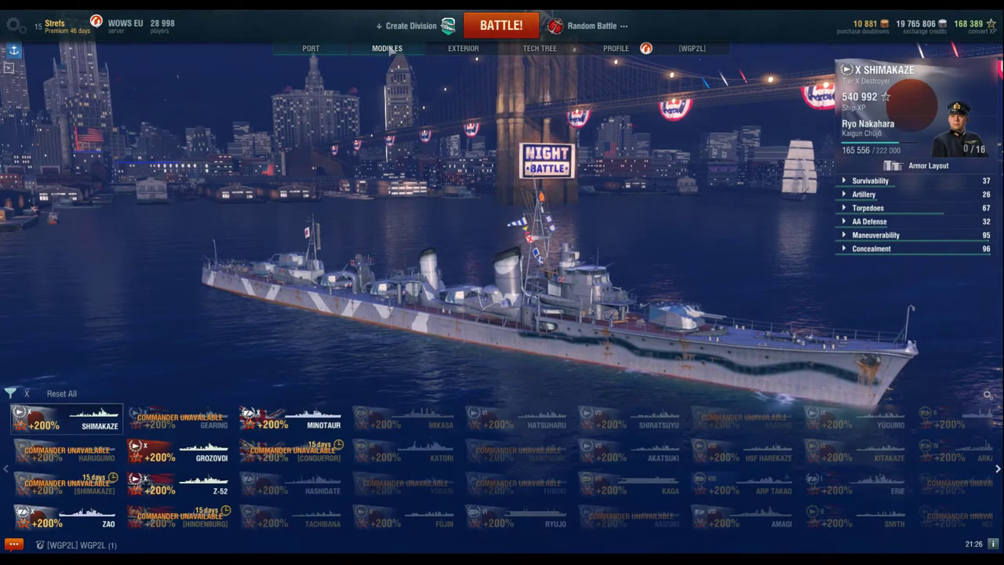
left_click(390, 48)
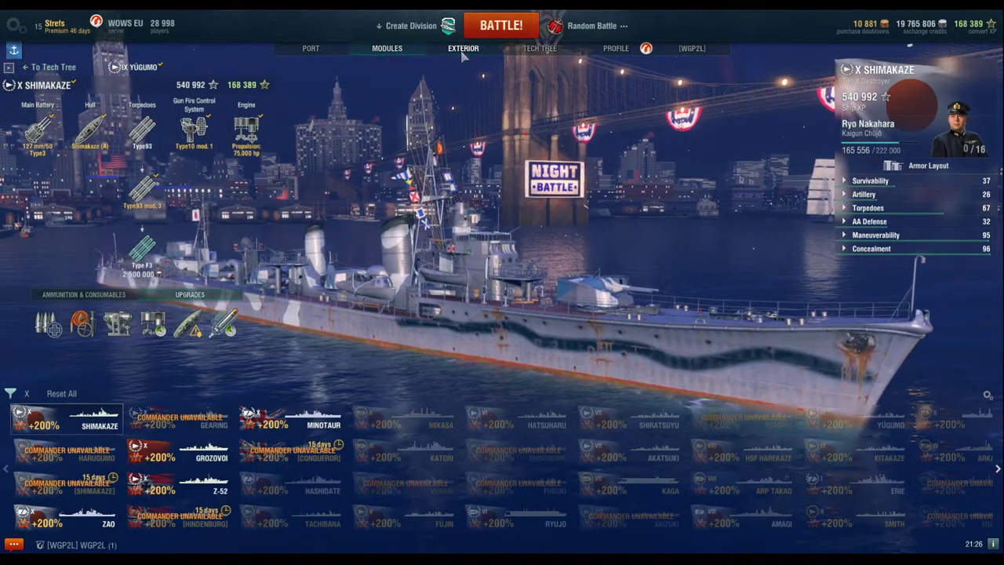
left_click(463, 50)
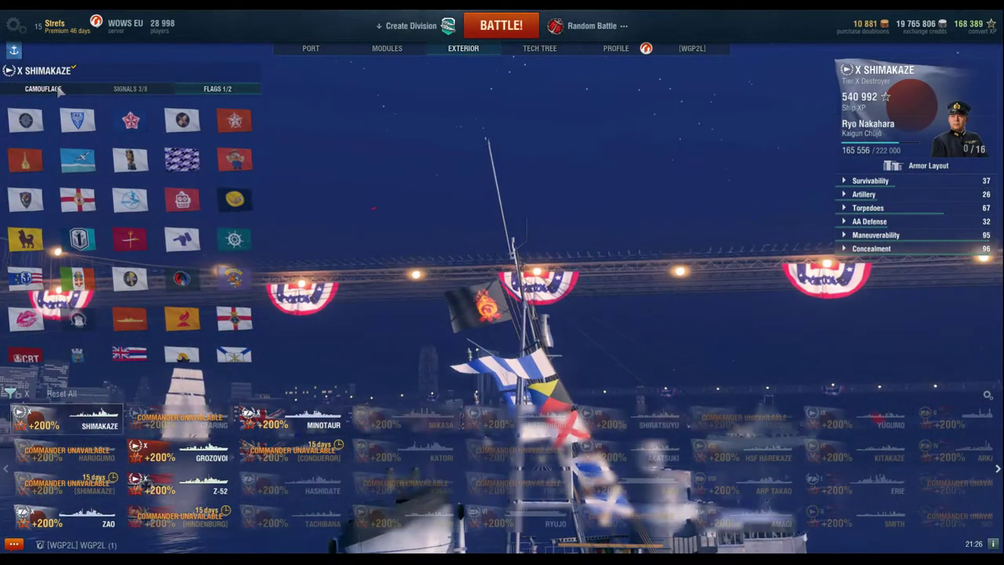
left_click(45, 88)
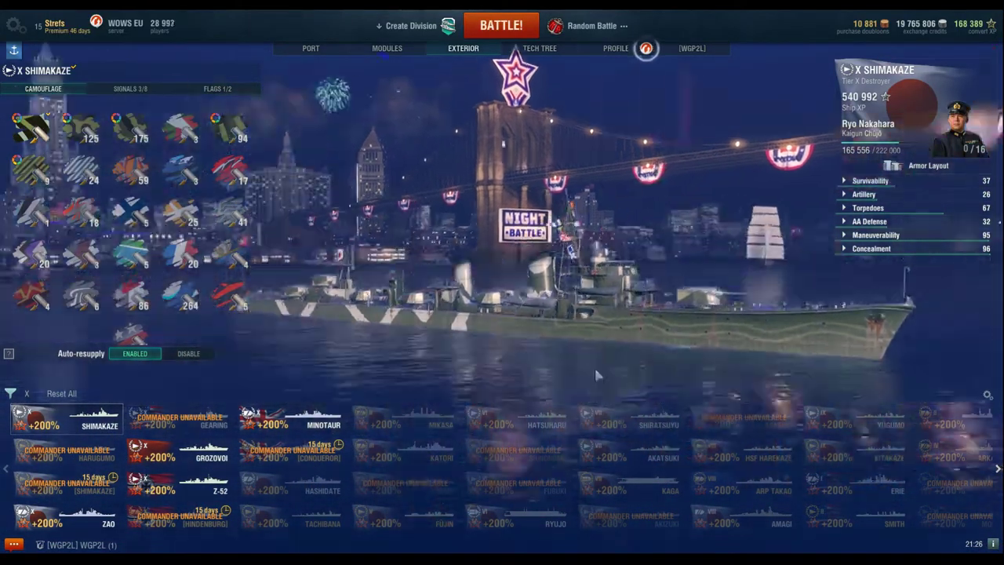
scroll(596, 375, "up", 5)
scroll(596, 375, "down", 5)
left_click_drag(596, 375, 471, 305)
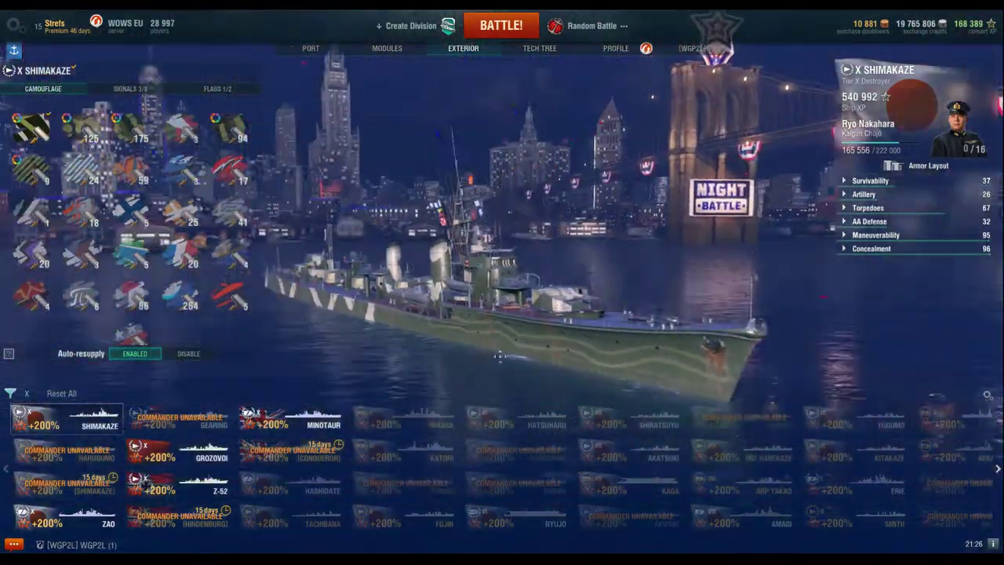
scroll(471, 305, "up", 3)
Switch to camouflages.xml in Notepad++ and find the definition of the Shimakaze block's colorSchemeIJNP24.
key("alt+Tab")
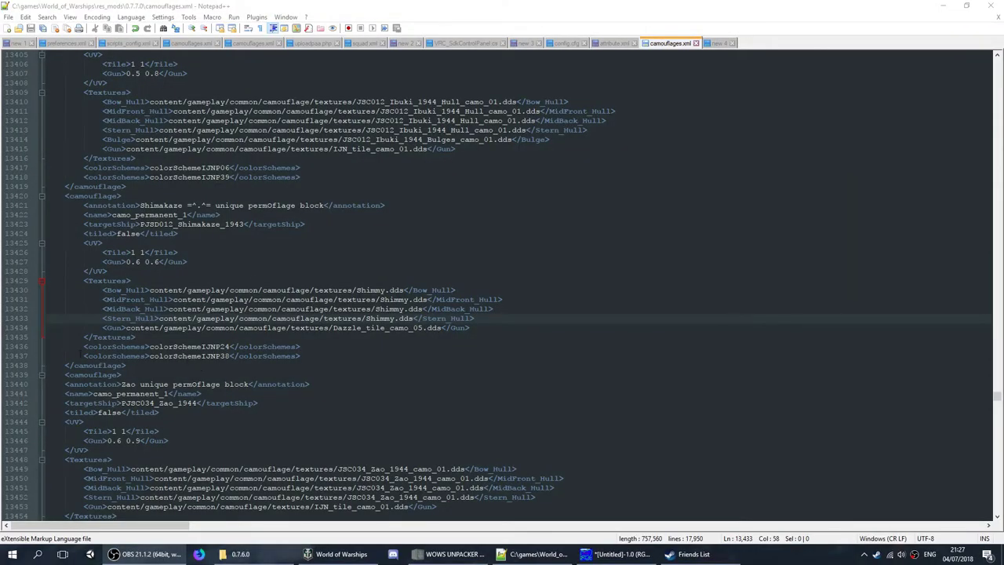
left_click_drag(76, 350, 340, 353)
double_click(177, 351)
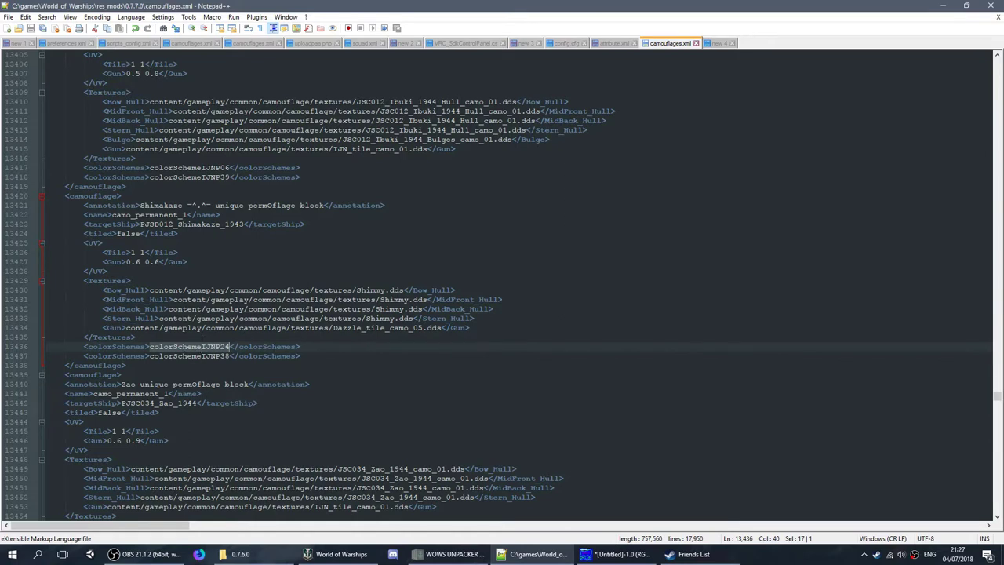
key("ctrl+f")
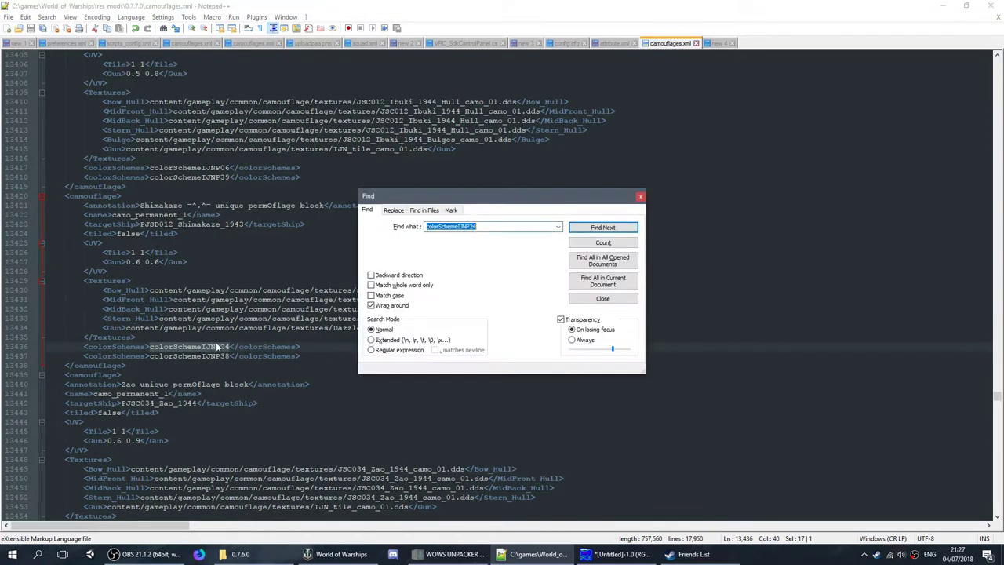
left_click(603, 227)
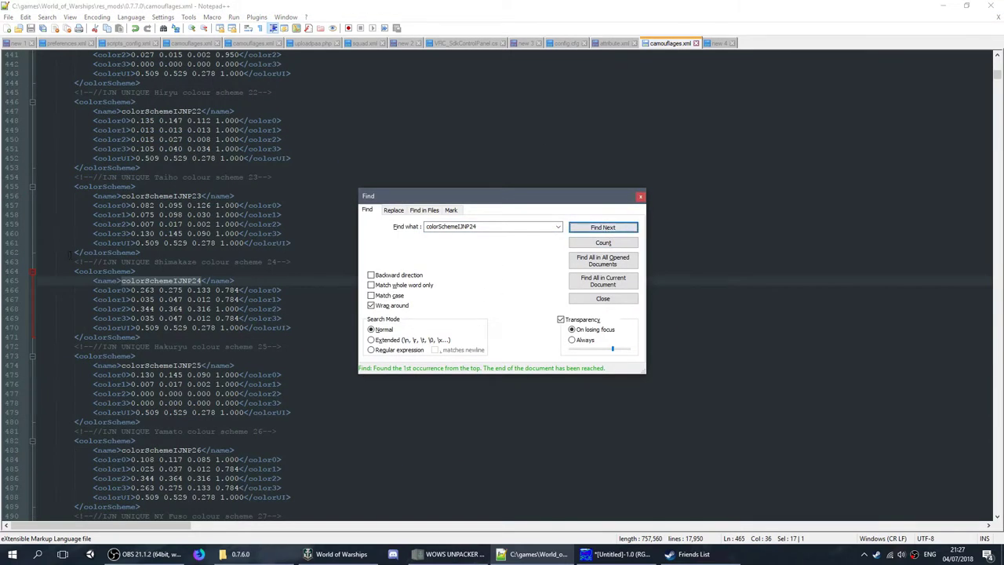
Examine the Shimakaze colour scheme 24 heading and the four numbers of its color0 entry, closing the search dialog.
left_click_drag(74, 261, 262, 299)
double_click(241, 262)
left_click(182, 290)
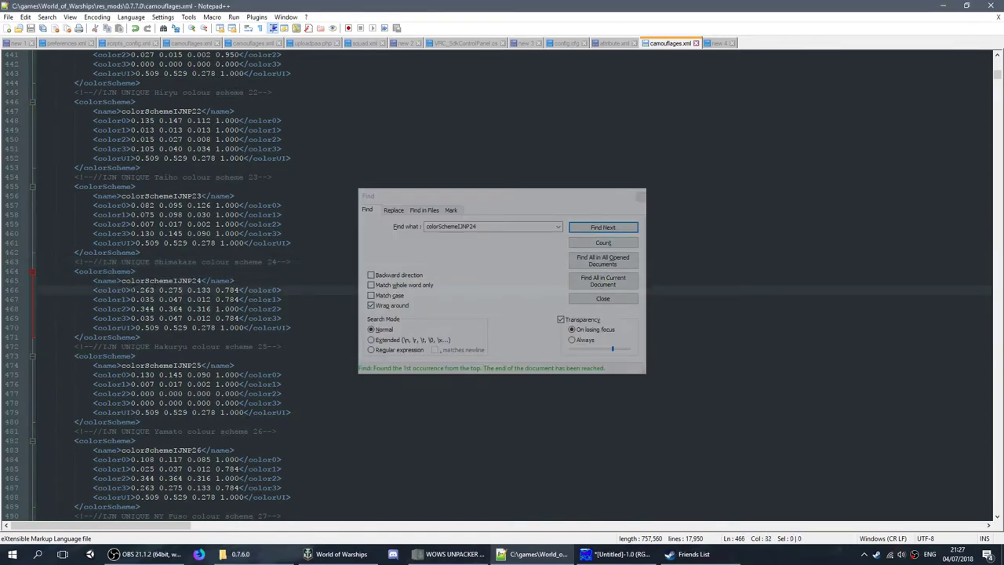
left_click_drag(130, 290, 240, 290)
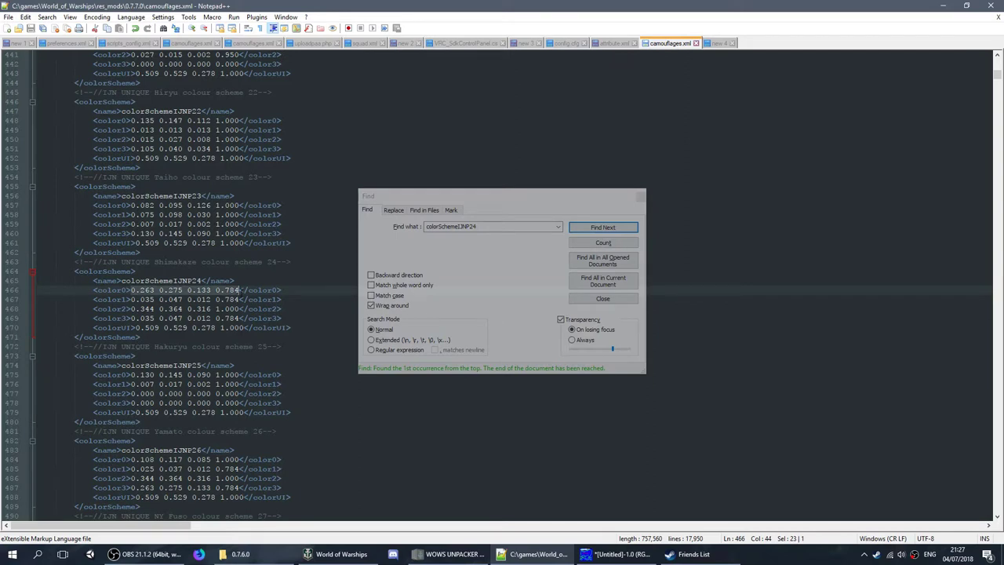
left_click(239, 290)
left_click(640, 197)
left_click(281, 318)
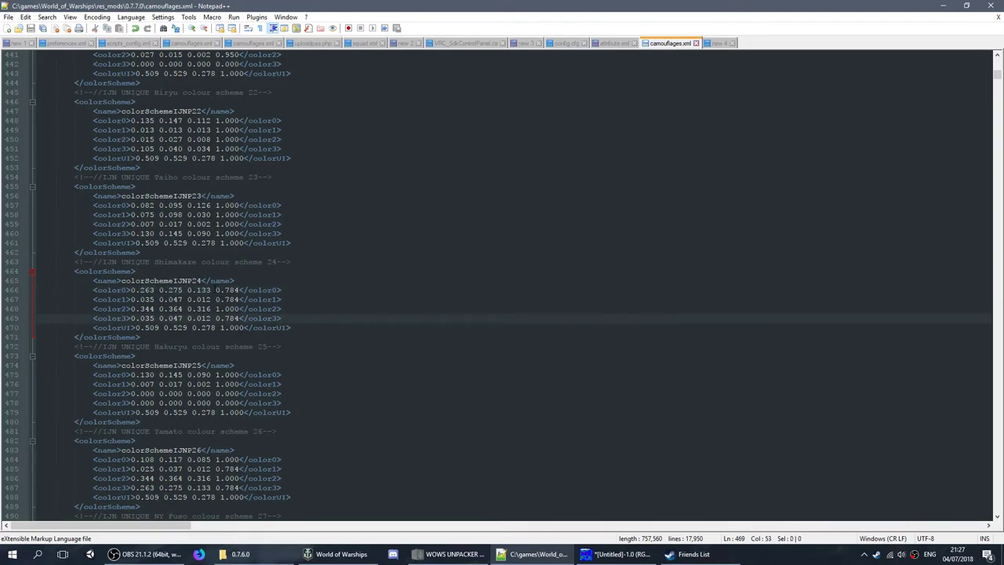
mouse_move(240, 289)
left_mouse_down()
mouse_move(227, 290)
mouse_move(240, 289)
left_mouse_up()
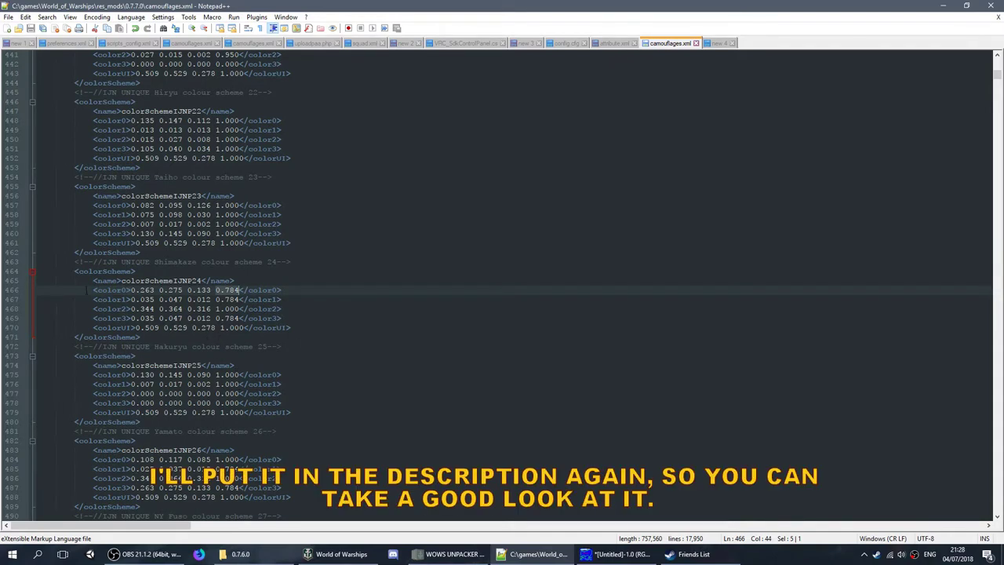
left_click_drag(131, 289, 210, 289)
left_click(142, 289)
left_click(200, 289)
left_click(139, 289)
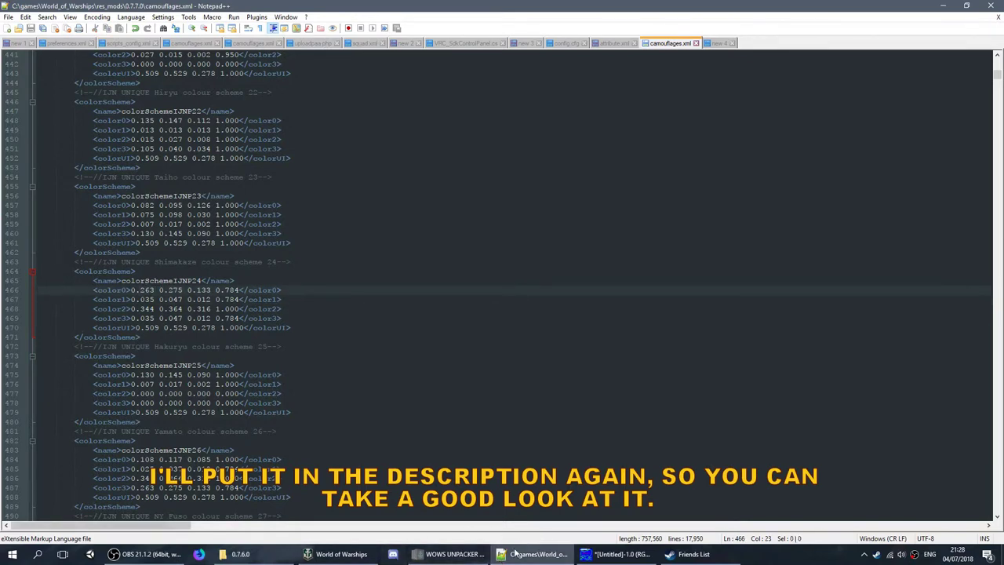
Switch to GIMP, open the foreground colour chooser and enlarge it to examine the red colour's RGB channels.
left_click(617, 554)
left_click(869, 207)
left_click(395, 137)
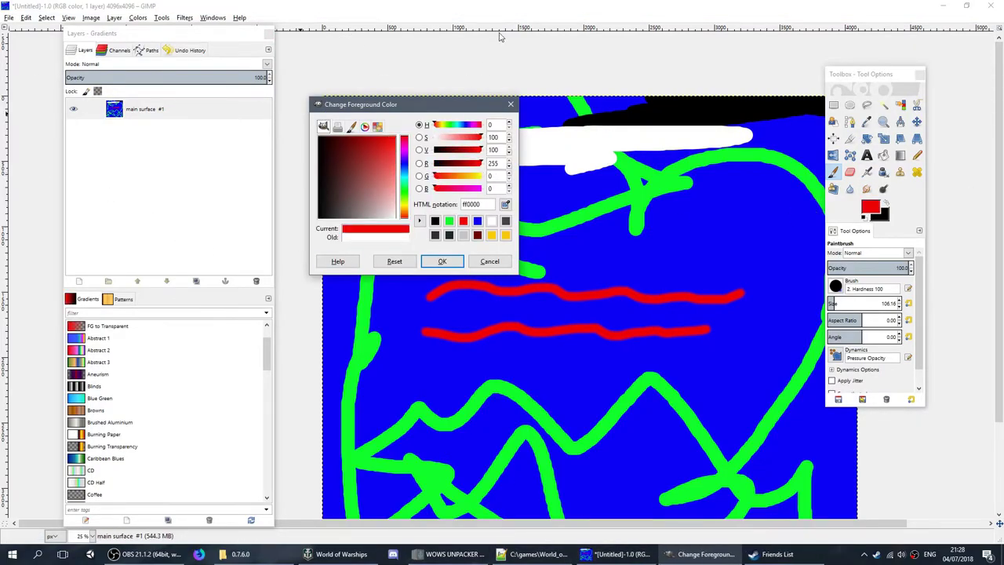
left_click_drag(515, 274, 663, 408)
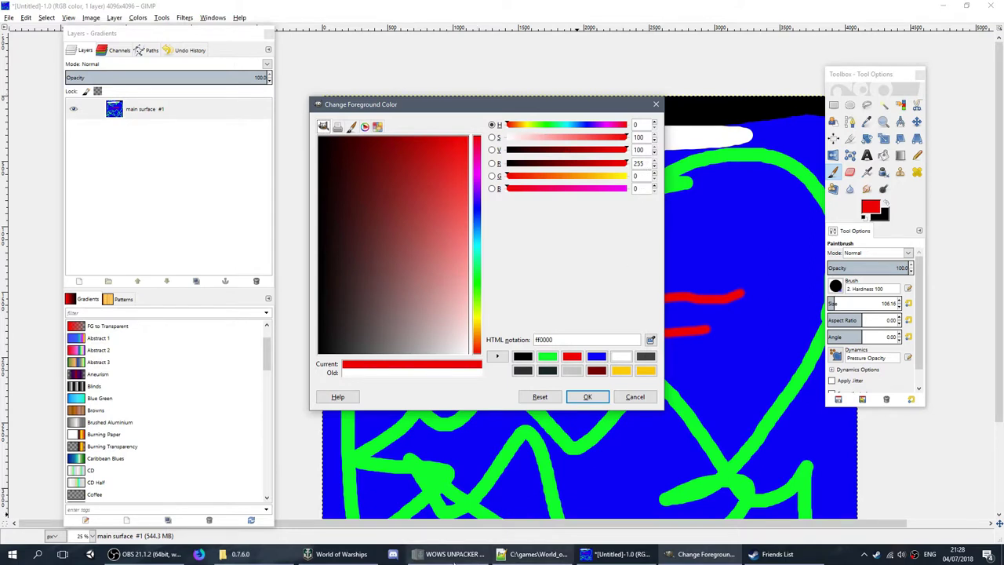
left_click(611, 555)
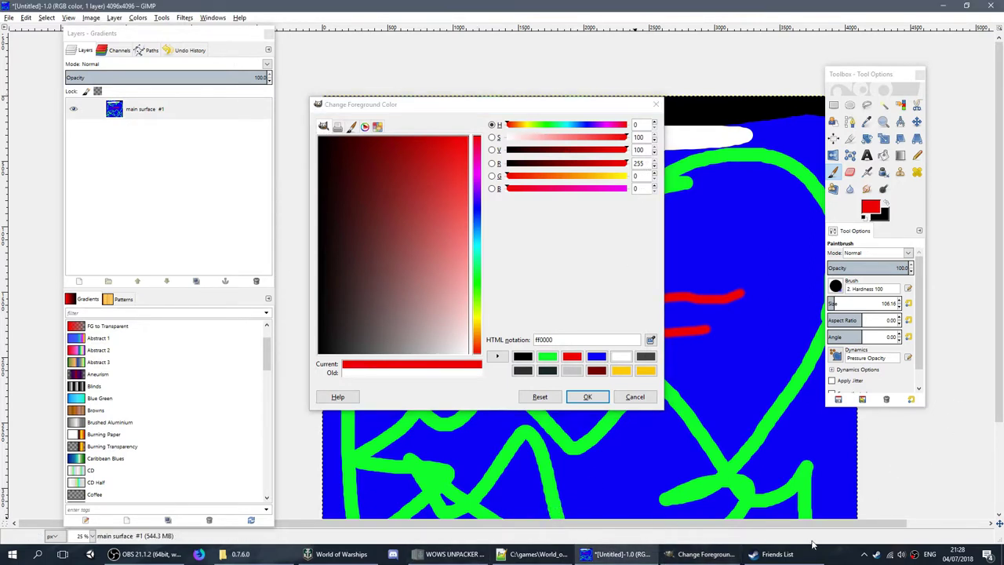
Switch to Notepad++ and set the first three color0 numbers of colorSchemeIJNP24 to 0.100 0.000 0.000.
left_click(534, 553)
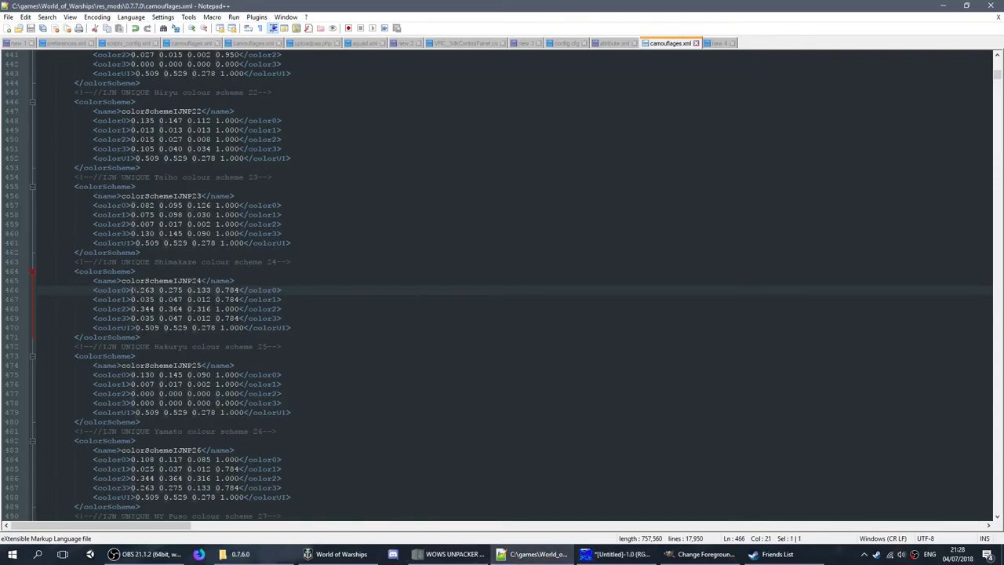
key("BackSpace")
type("1")
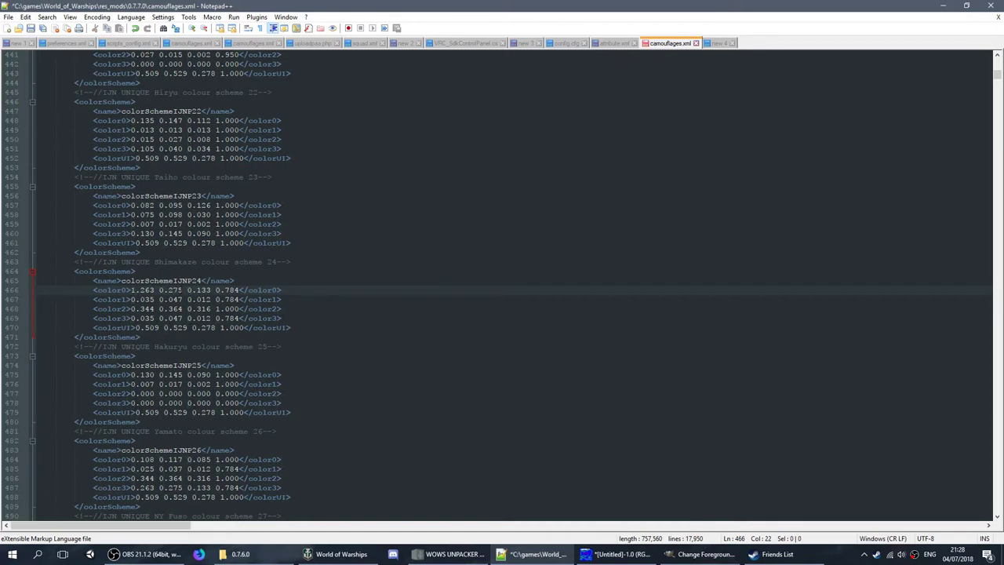
double_click(175, 290)
type("000")
left_click_drag(197, 290, 210, 292)
type("000")
left_click_drag(140, 290, 156, 291)
type("000")
left_click_drag(159, 291, 201, 290)
left_click_drag(131, 291, 150, 291)
left_click_drag(175, 290, 232, 290)
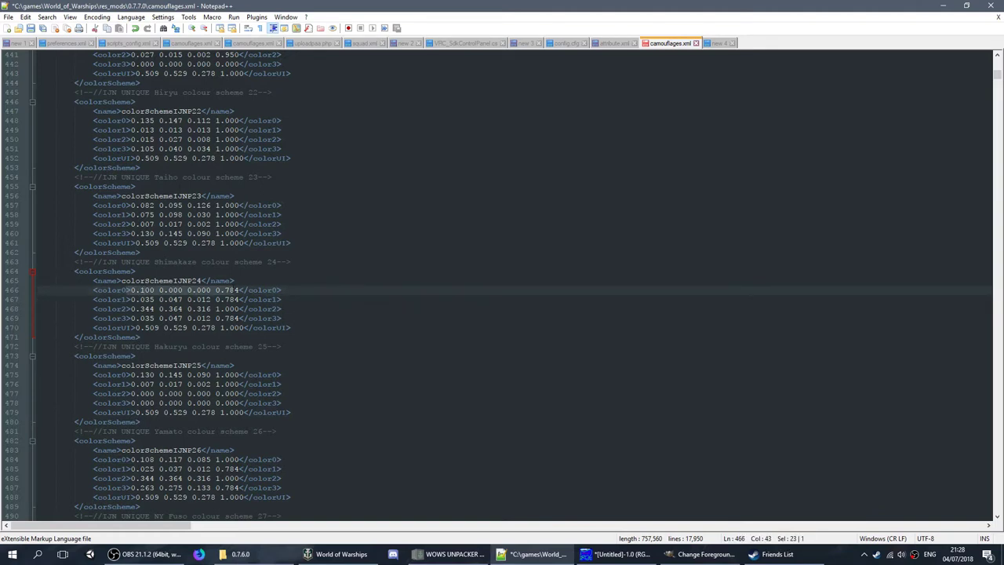
key("Down")
key("Down")
key("Down")
key("Down")
key("Down")
left_click(142, 290)
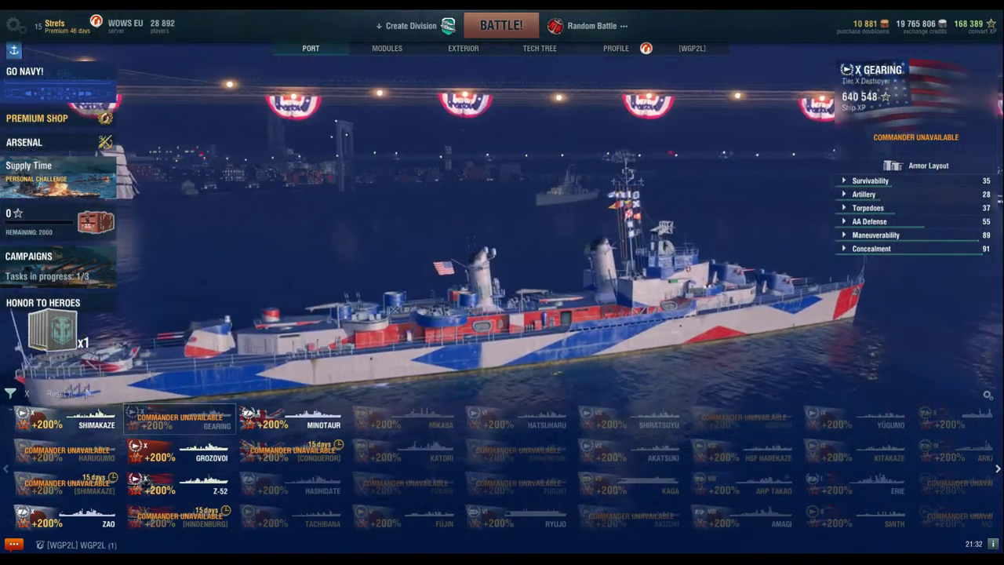
Select the Shimakaze in the World of Warships port and inspect its recoloured hull from several angles.
left_click(79, 420)
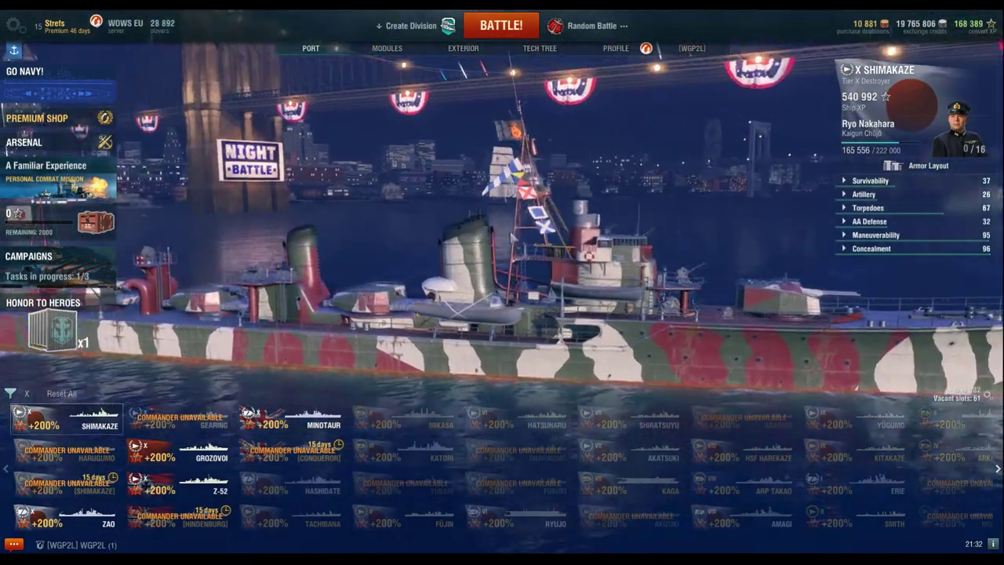
scroll(430, 224, "down", 5)
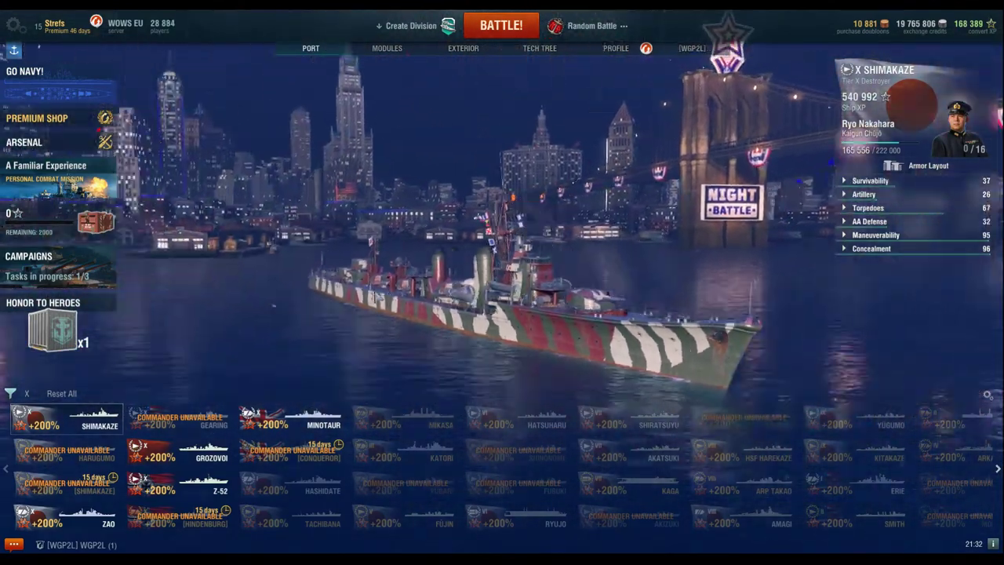
left_click_drag(430, 224, 746, 377)
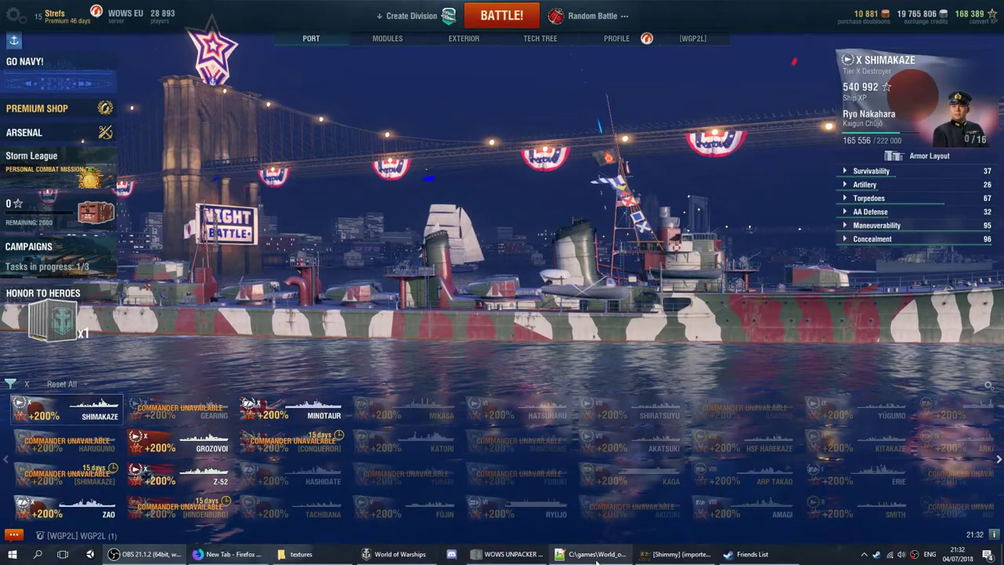
Compare the color0 entry of colorSchemeIJNP24 in Notepad++ with the coloured areas of the Shimmy.dds texture in GIMP.
left_click(593, 554)
left_click_drag(87, 288, 302, 292)
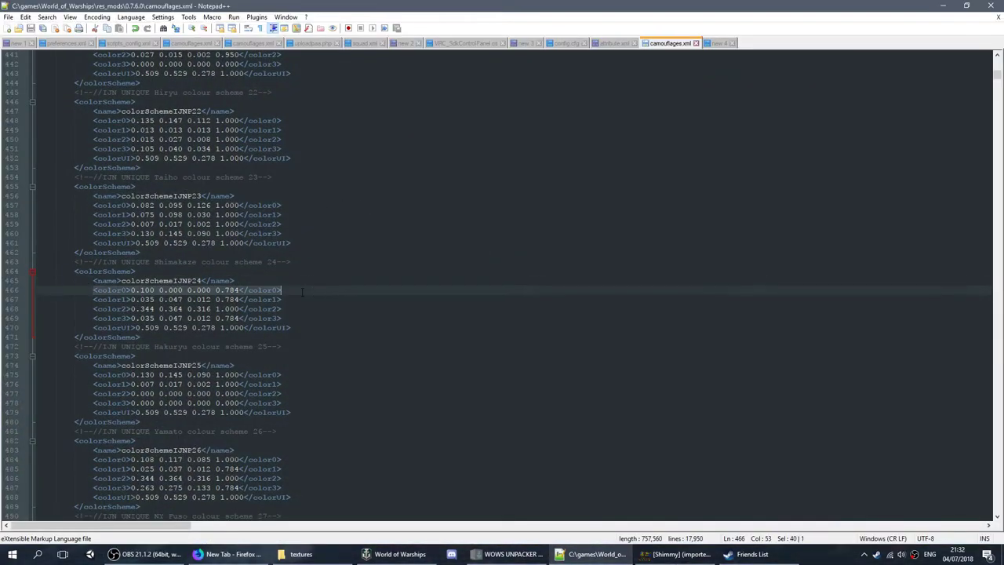
left_click(677, 554)
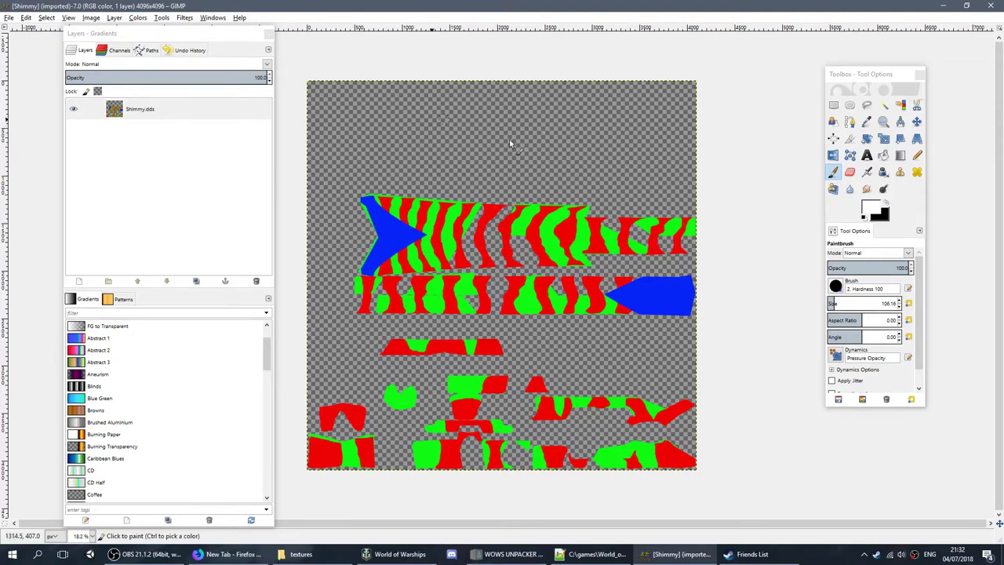
left_click(590, 554)
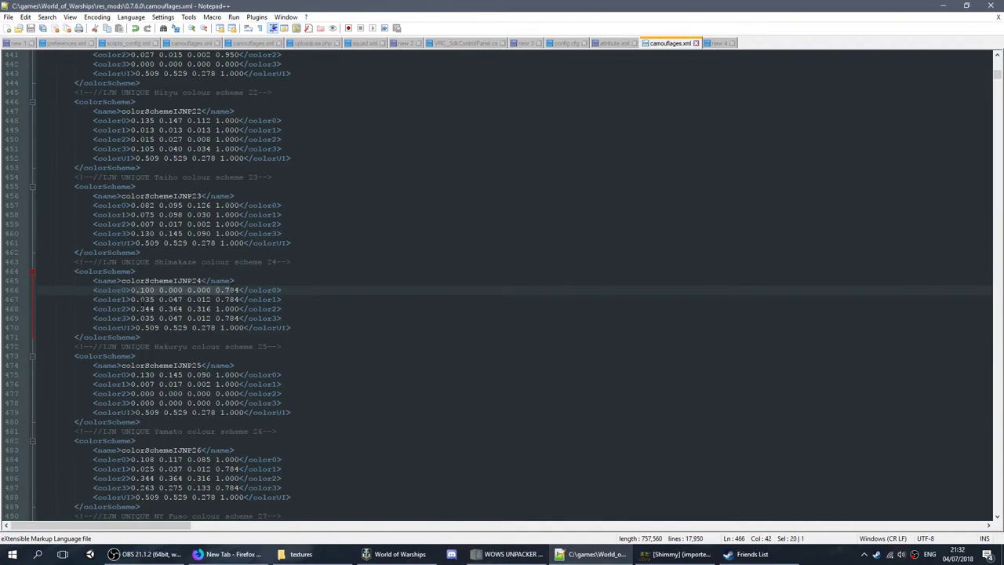
Examine the color0, color1, color2 and color3 entries of colorSchemeIJNP24 one after another.
left_click(144, 299)
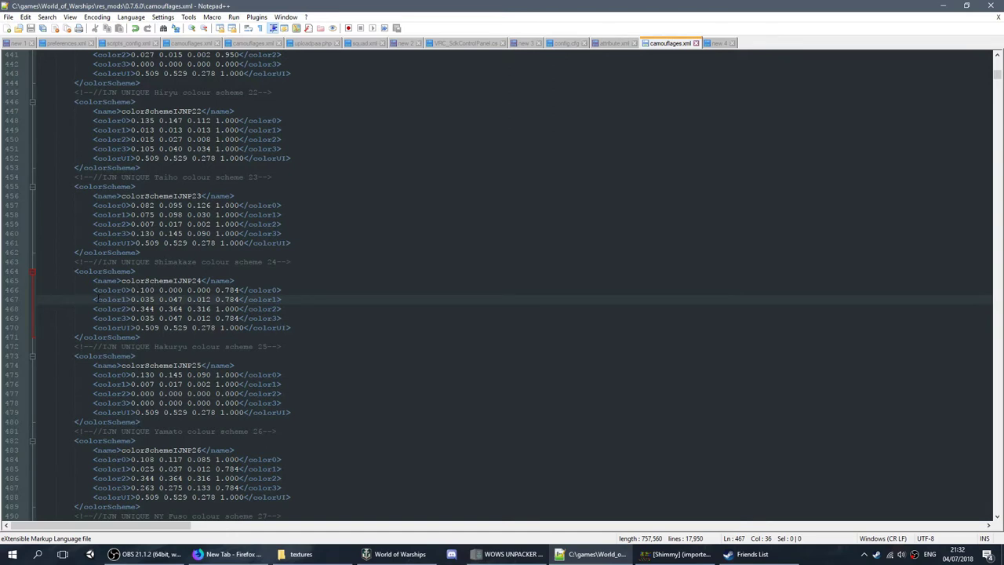
left_click_drag(93, 289, 281, 289)
left_click_drag(83, 298, 291, 299)
left_click_drag(84, 309, 273, 308)
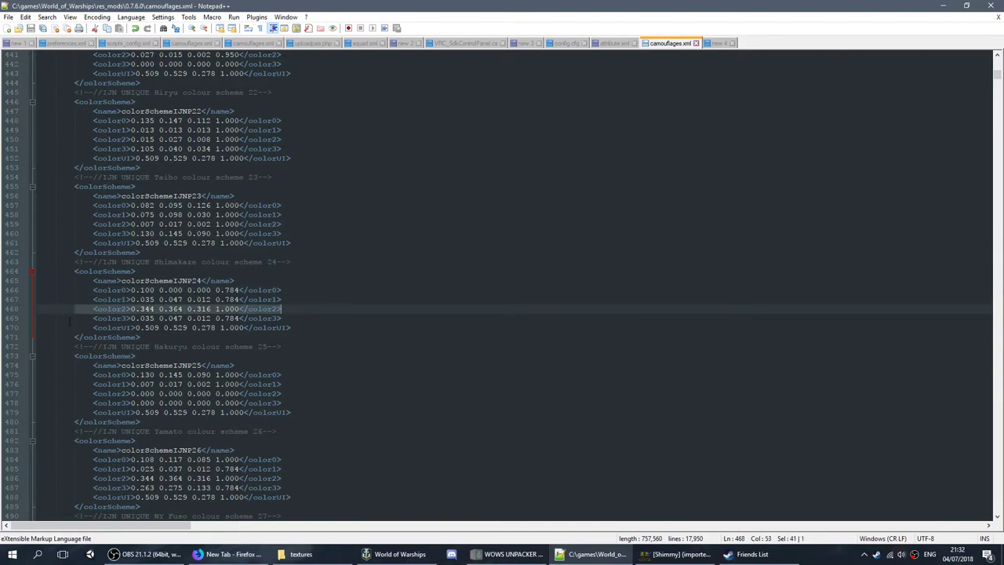
left_click_drag(69, 319, 300, 317)
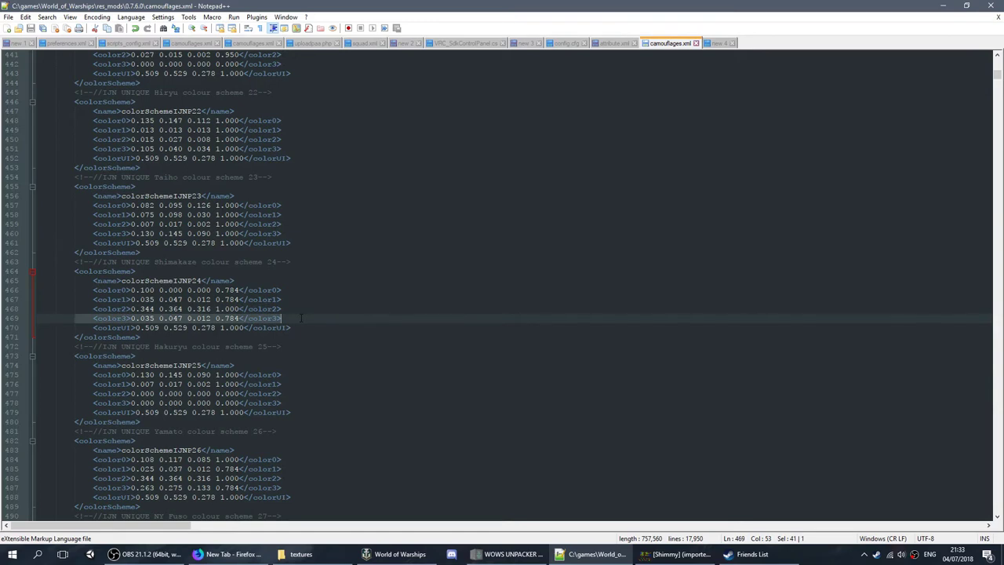
Switch to GIMP and examine the red, green, blue and transparent areas of the Shimmy.dds texture up close.
left_click(675, 553)
scroll(387, 231, "up", 4, "ctrl")
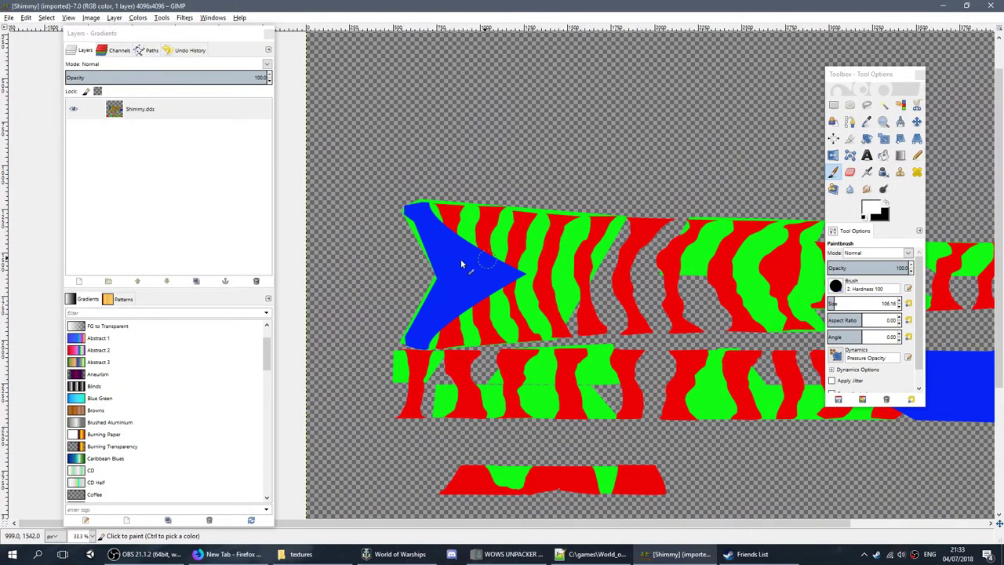
scroll(445, 258, "down", 4, "ctrl")
scroll(447, 196, "up", 1, "ctrl")
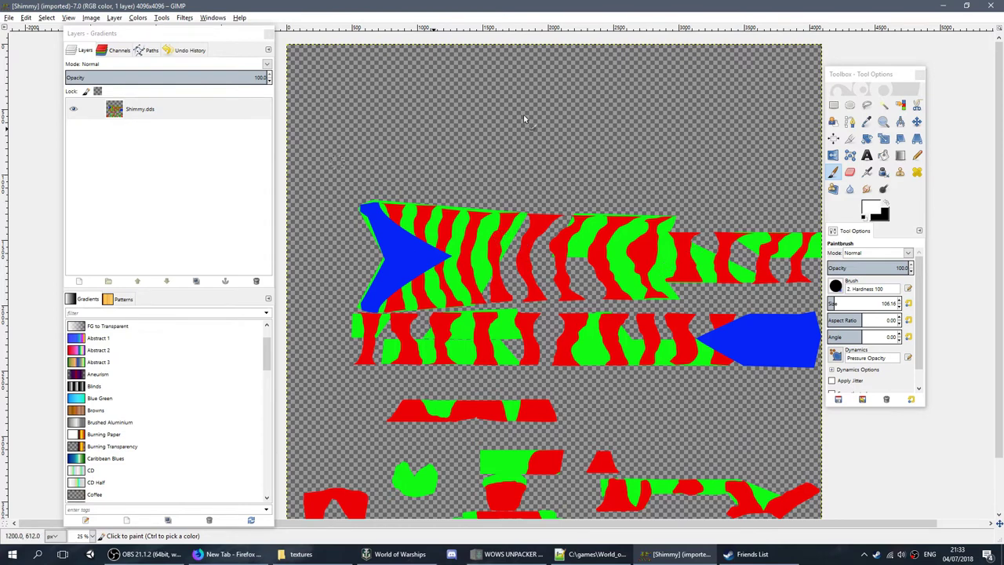
scroll(557, 235, "down", 2, "ctrl")
left_click_drag(557, 234, 455, 265)
scroll(458, 313, "up", 1, "ctrl")
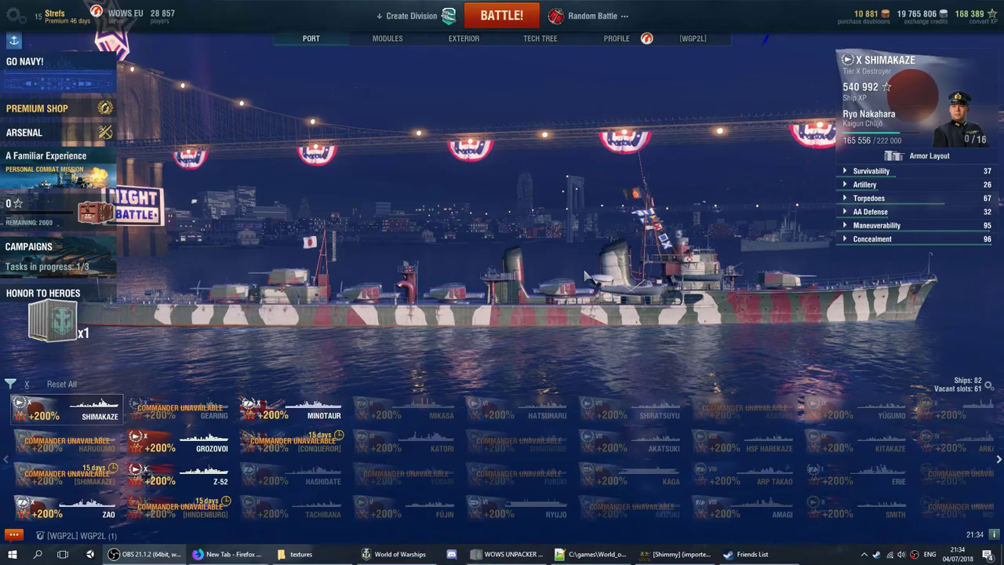
Inspect the Shimakaze's camouflage colours around the ship in World of Warships.
left_click(631, 276)
left_click_drag(632, 276, 319, 327)
left_click_drag(690, 235, 531, 516)
Switch to camouflages.xml in Notepad++ and review the neighbouring colour scheme blocks around Shimakaze's scheme 24.
key("alt+Tab")
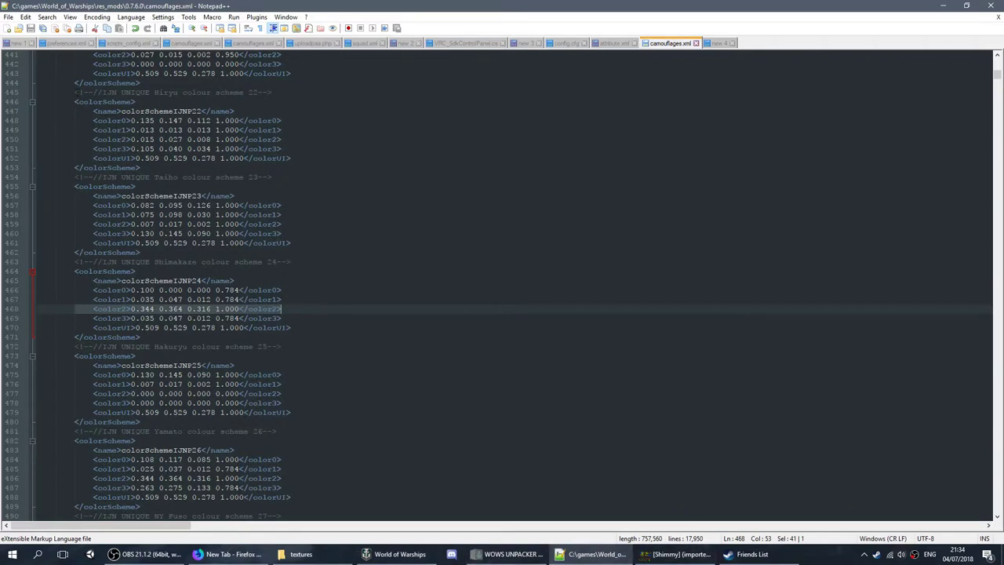
left_click_drag(76, 92, 423, 412)
left_click_drag(371, 439, 50, 101)
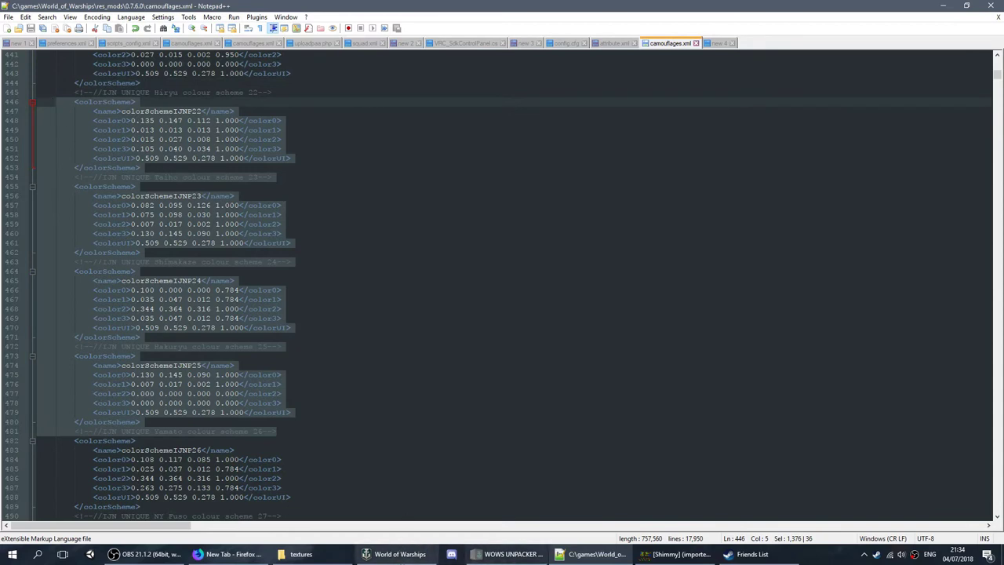
Switch to GIMP, choose the Paintbrush and set the foreground colour to the texture's blue, 0024ff.
left_click(678, 554)
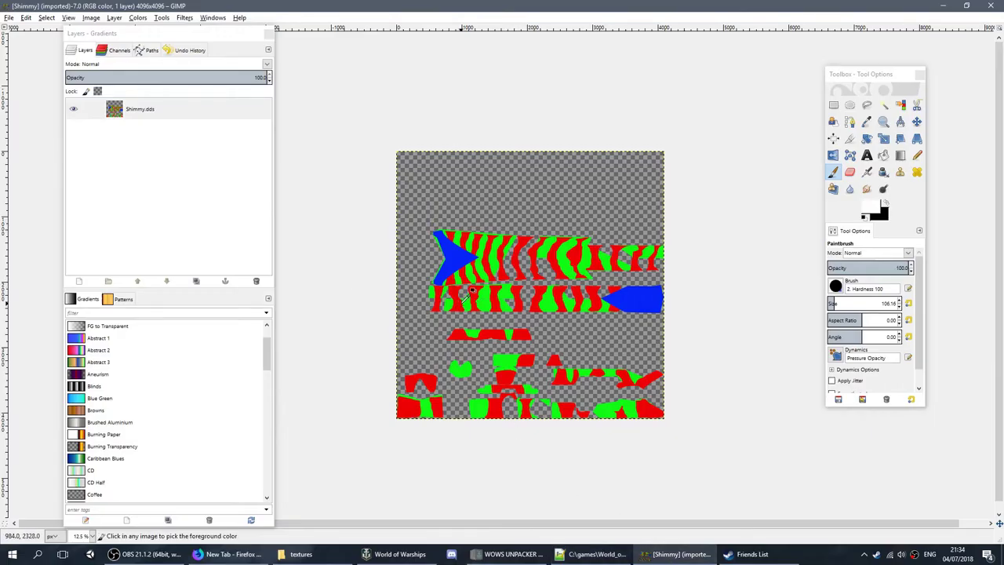
scroll(465, 298, "up", 2)
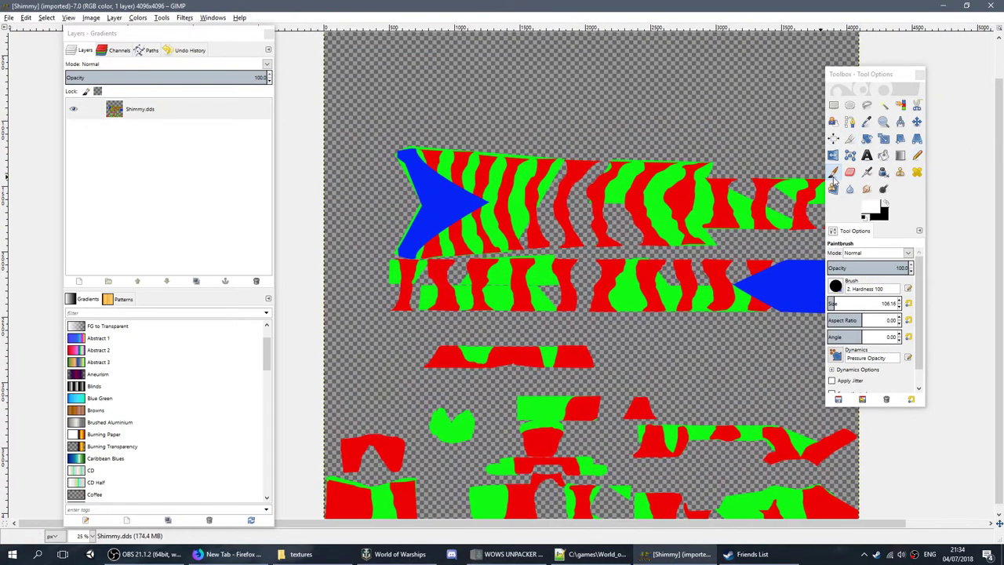
left_click(833, 177)
left_click(838, 285)
left_click(870, 200)
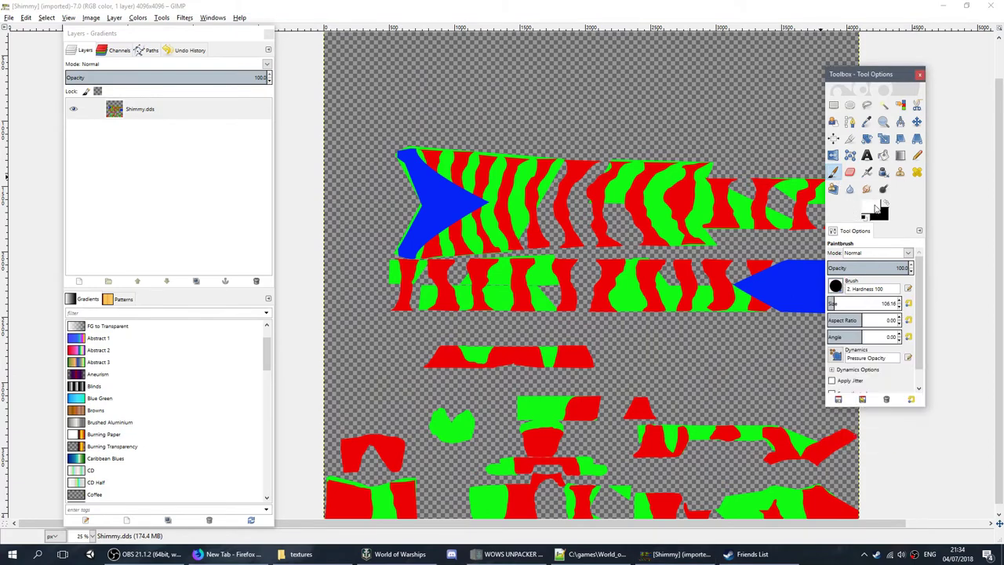
left_click(875, 206)
left_click(650, 341)
left_click(744, 295)
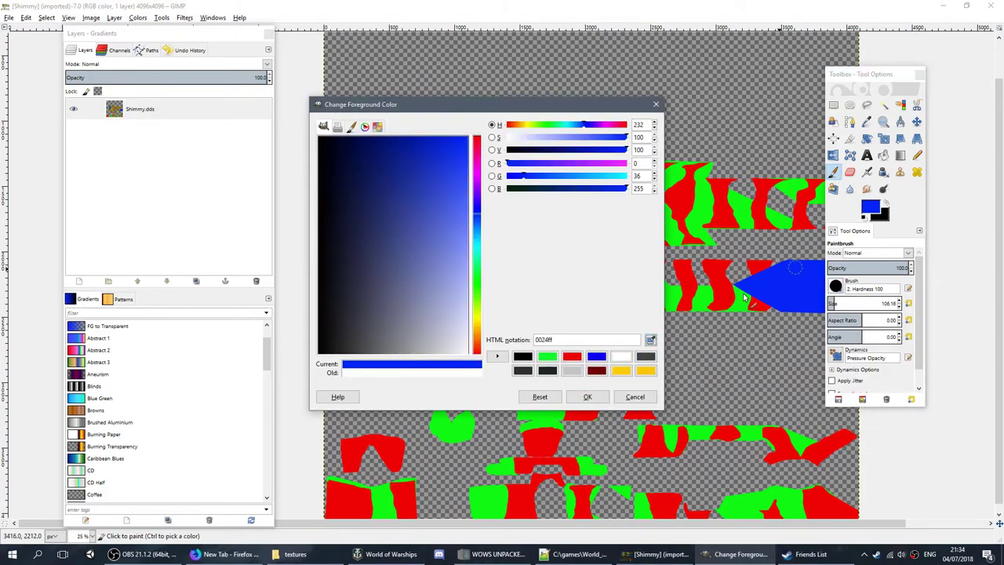
left_click(582, 397)
Paint a long blue line from the blue arrow's tip along the upper hull section and overwrite Shimmy.dds.
left_click_drag(447, 200, 450, 201)
left_click_drag(450, 201, 596, 202)
left_click(9, 17)
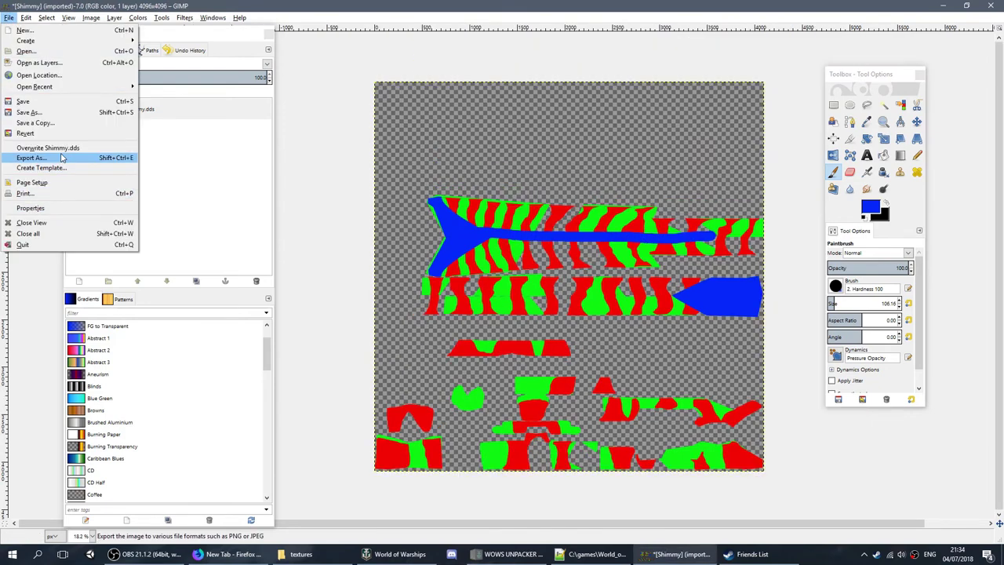
left_click(55, 147)
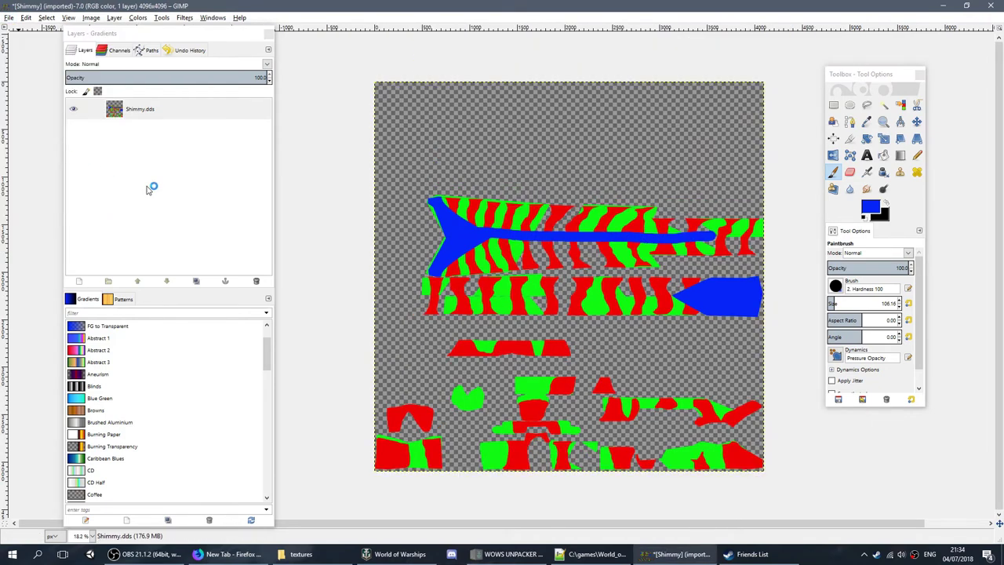
Switch to World of Warships, select the Gearing and reselect the Shimakaze to reload it, inspecting its deck and hull.
left_click(401, 554)
left_click(180, 409)
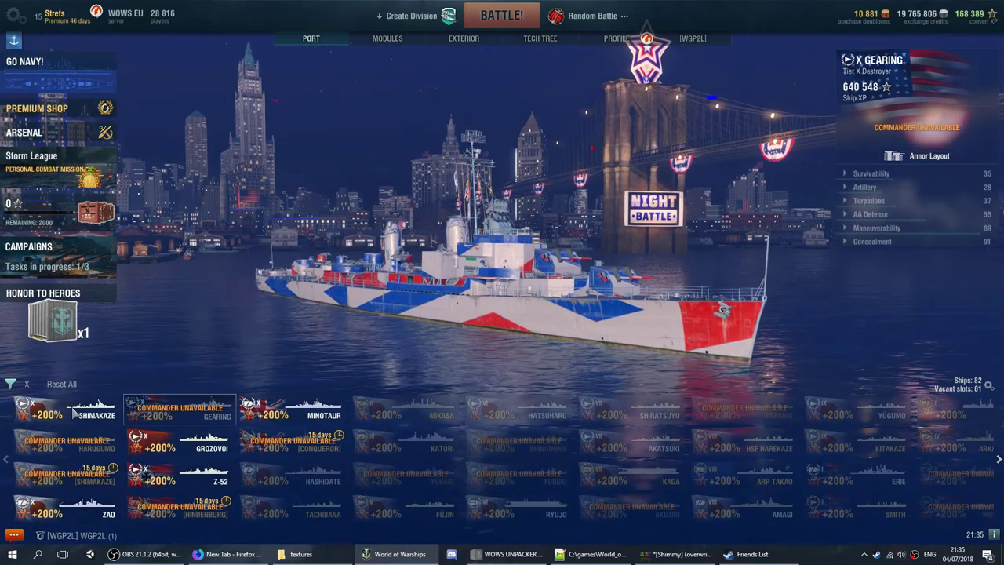
left_click(73, 413)
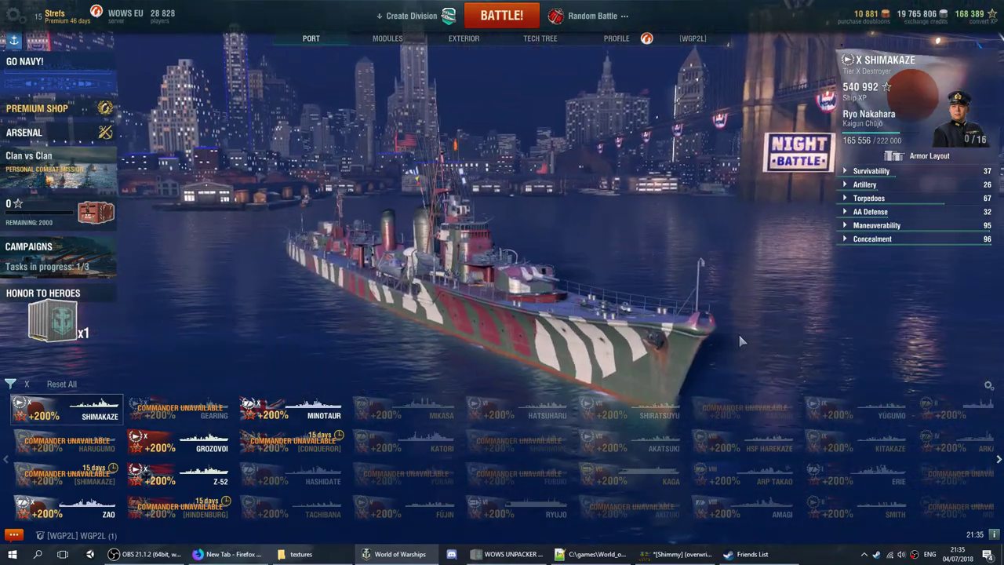
left_click_drag(739, 341, 270, 258)
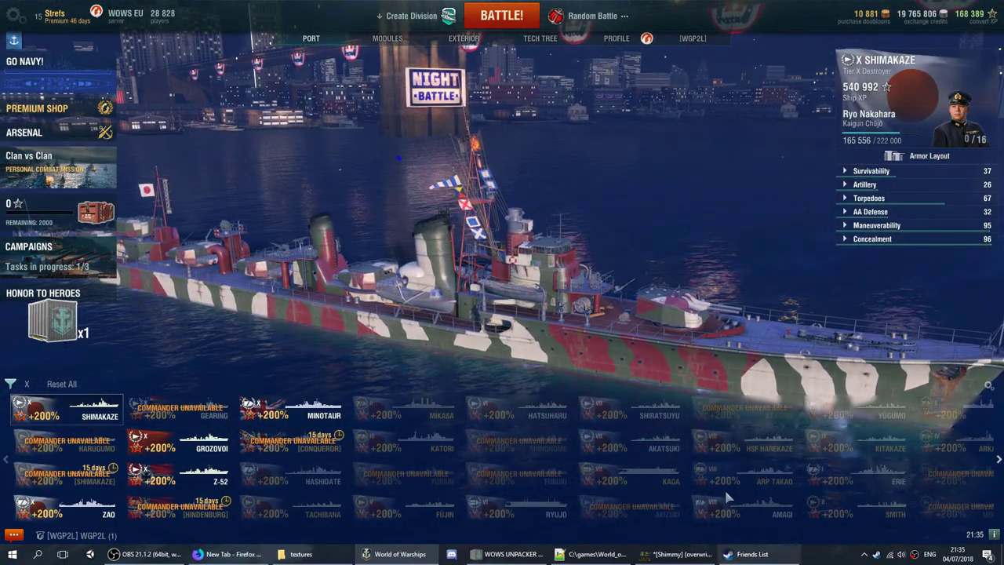